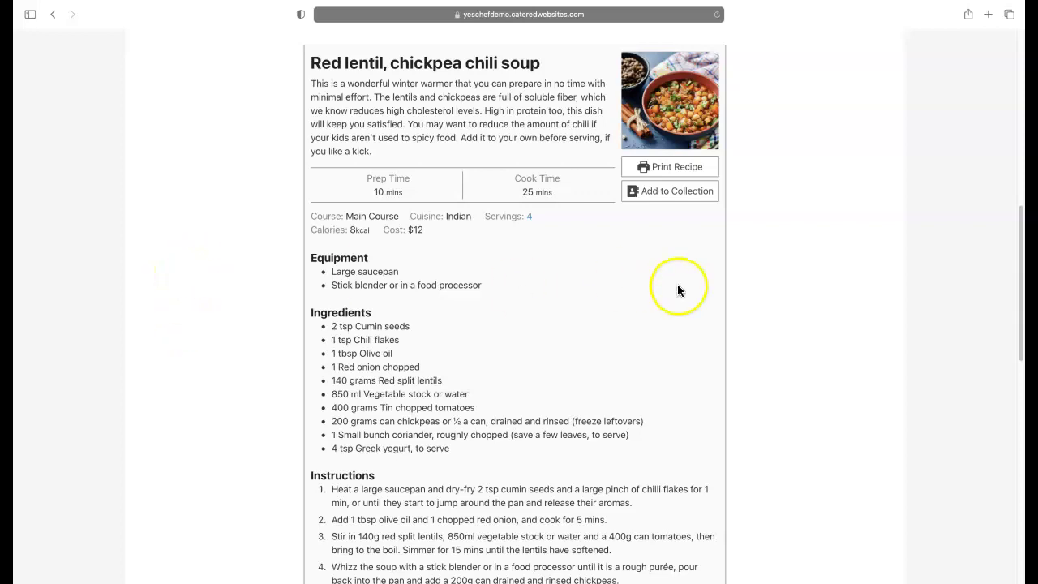
# - Look through the Testing notes recipe one post and check the Add to Collection tooltip on its recipe card
pyautogui.moveTo(663, 194)
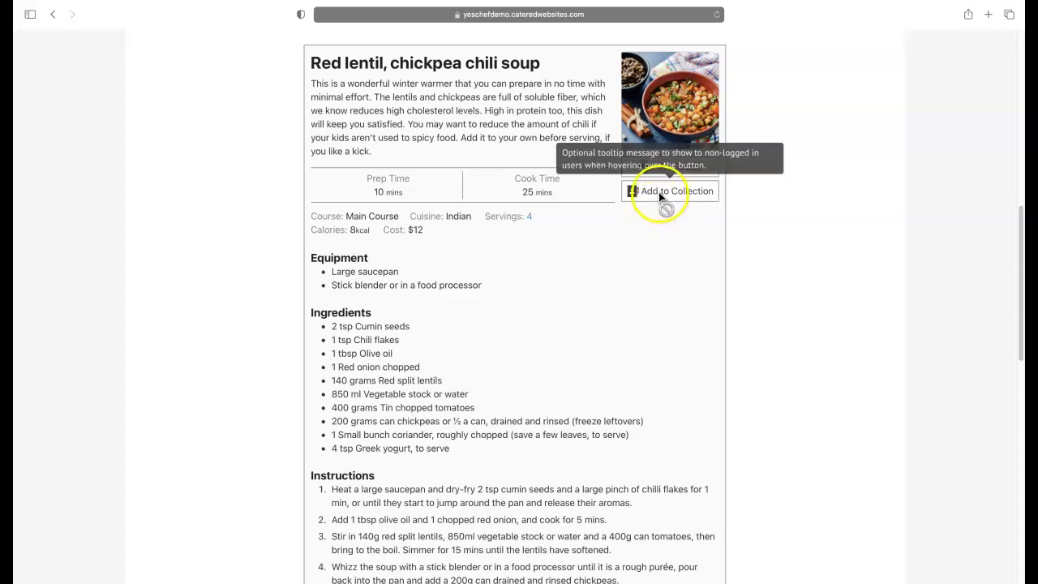
pyautogui.scroll(-5, 829, 273)
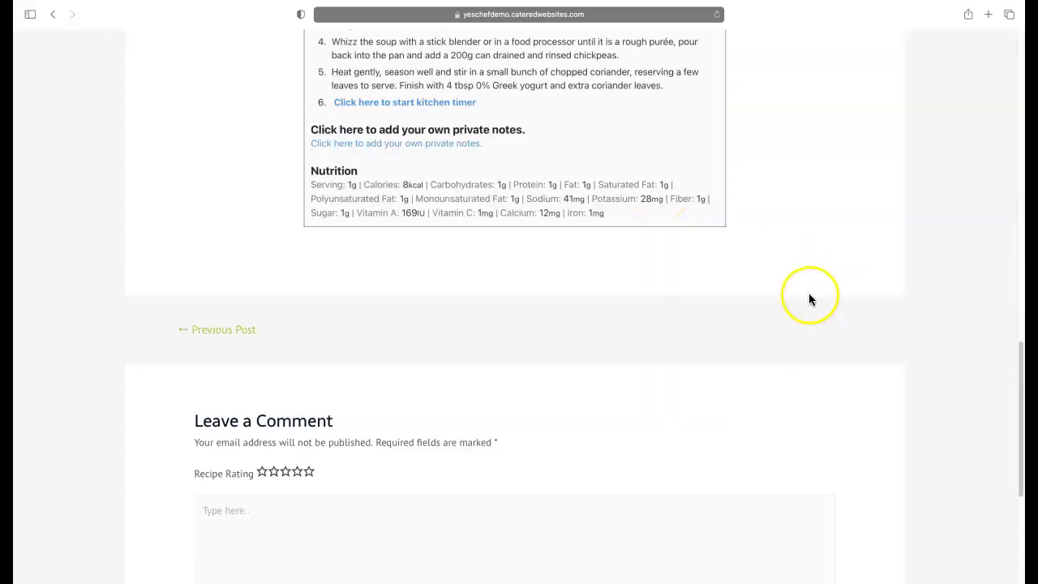
pyautogui.scroll(10, 808, 296)
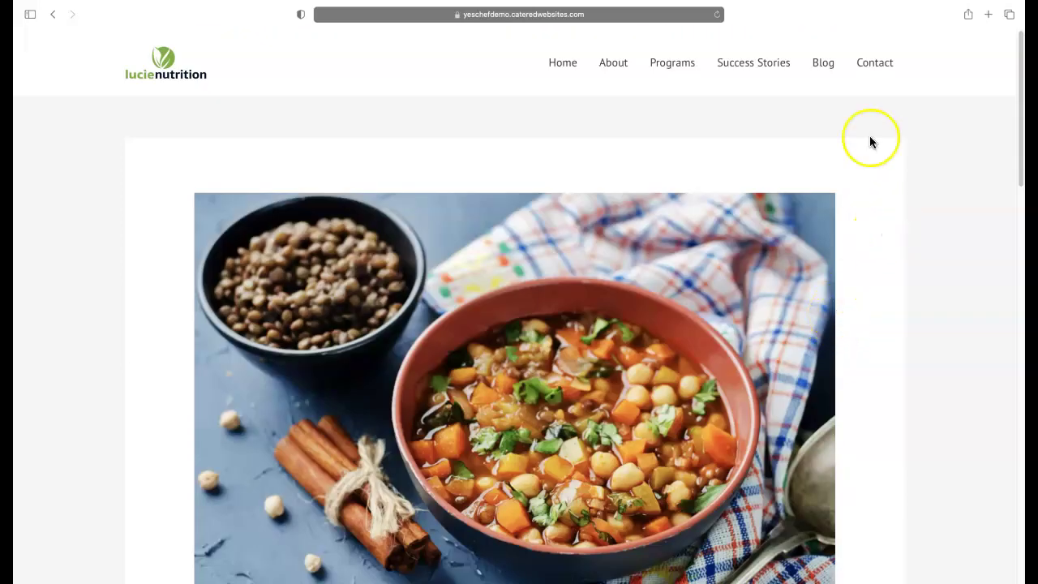
pyautogui.scroll(-5, 885, 268)
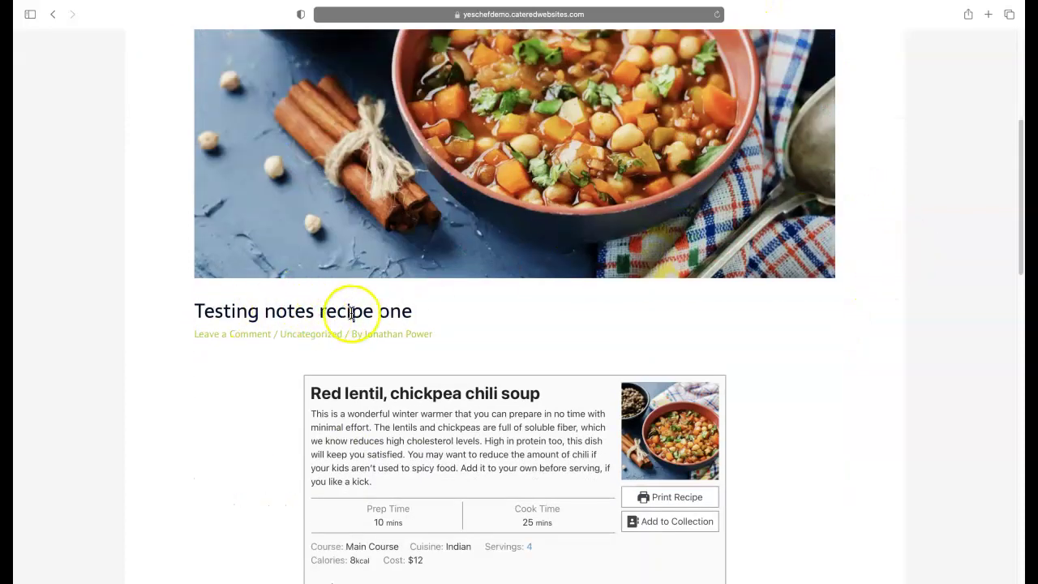
pyautogui.scroll(-5, 860, 356)
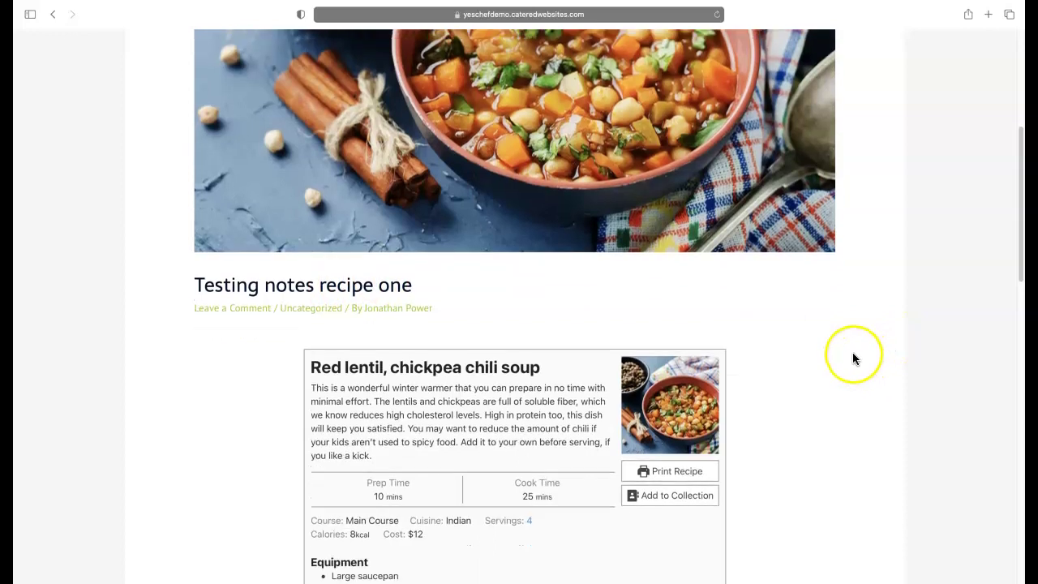
pyautogui.scroll(-2, 846, 361)
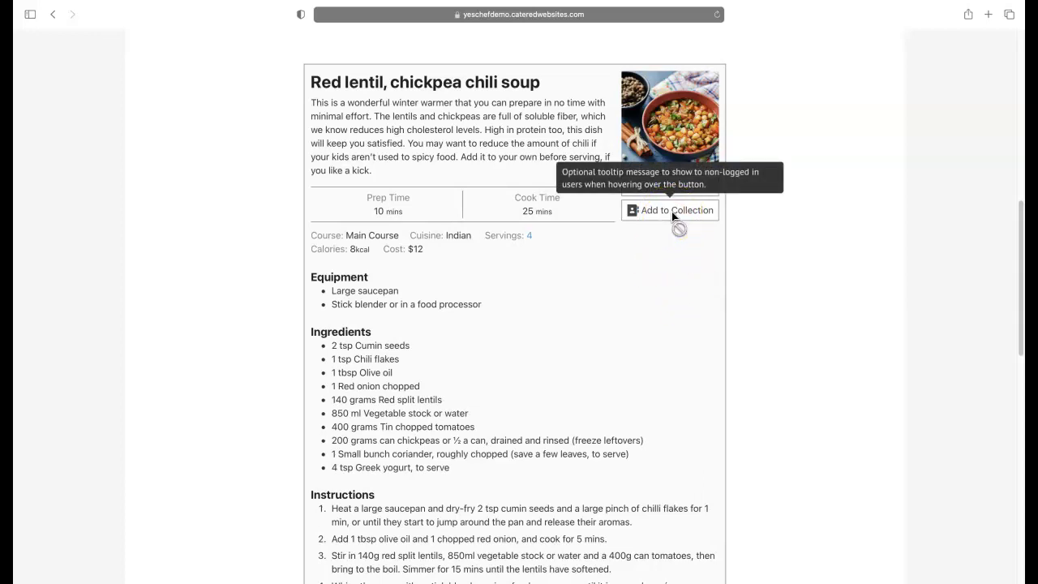
pyautogui.click(669, 263)
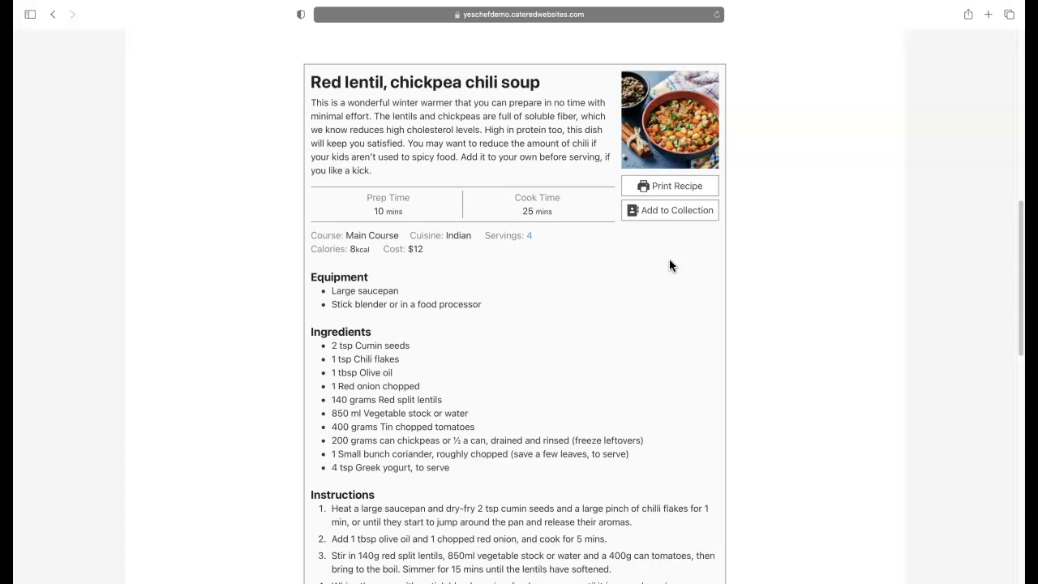
# - Try to add the red lentil, chickpea chili soup recipe to a collection as a non-logged-in visitor
pyautogui.moveTo(659, 216)
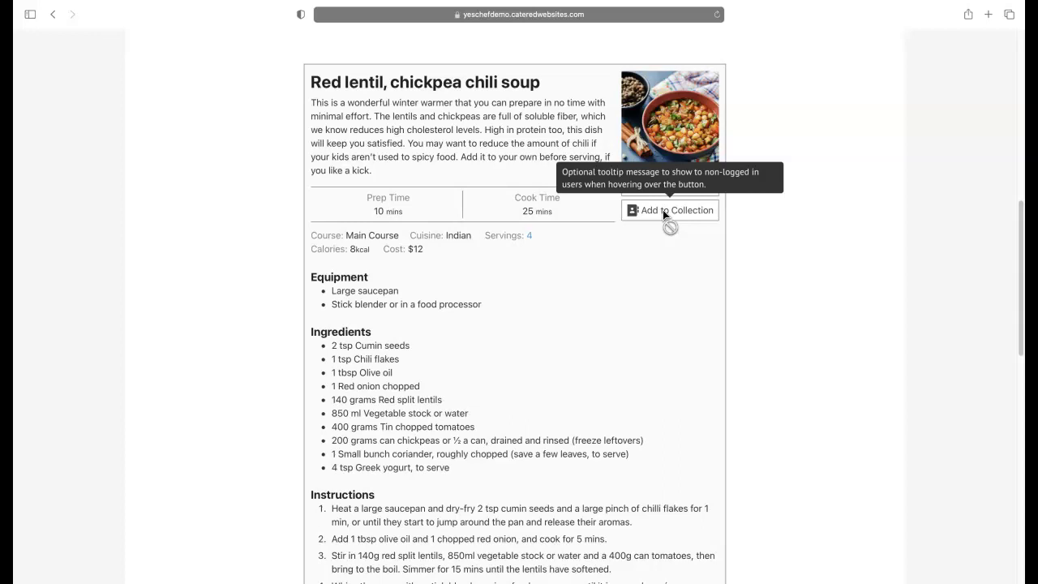
pyautogui.click(662, 212)
pyautogui.click(659, 207)
pyautogui.click(650, 204)
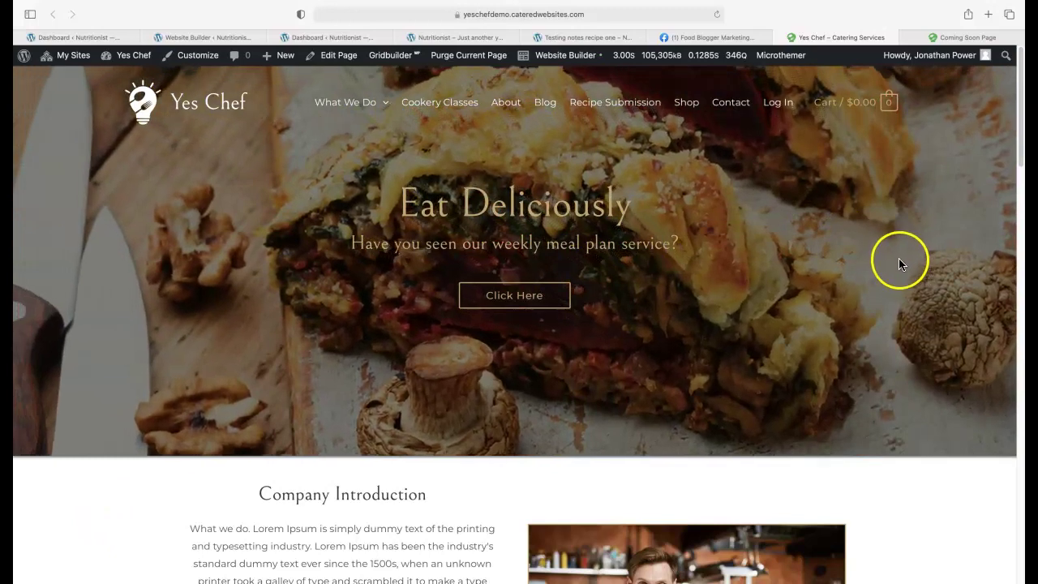
# - Examine the Yes Chef home page from its banner down to the awards, plus the What We Do submenu entries
pyautogui.scroll(-5, 902, 275)
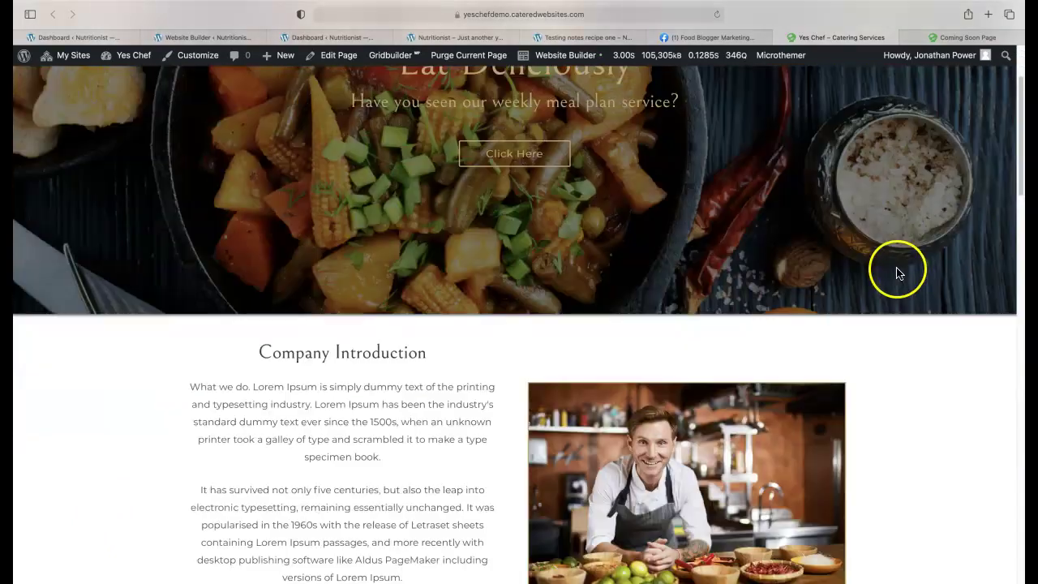
pyautogui.scroll(-6, 899, 276)
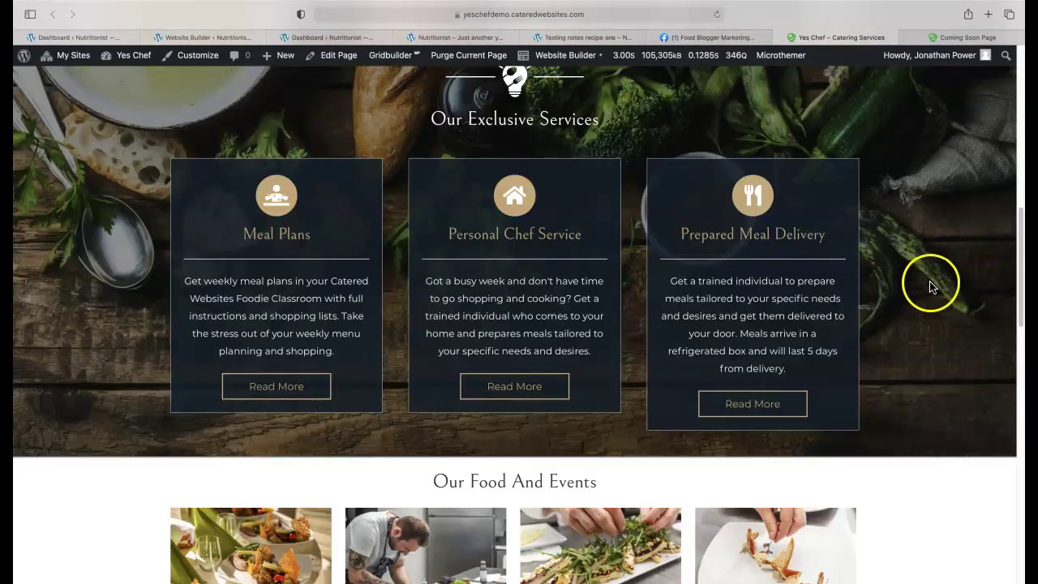
pyautogui.scroll(-6, 928, 289)
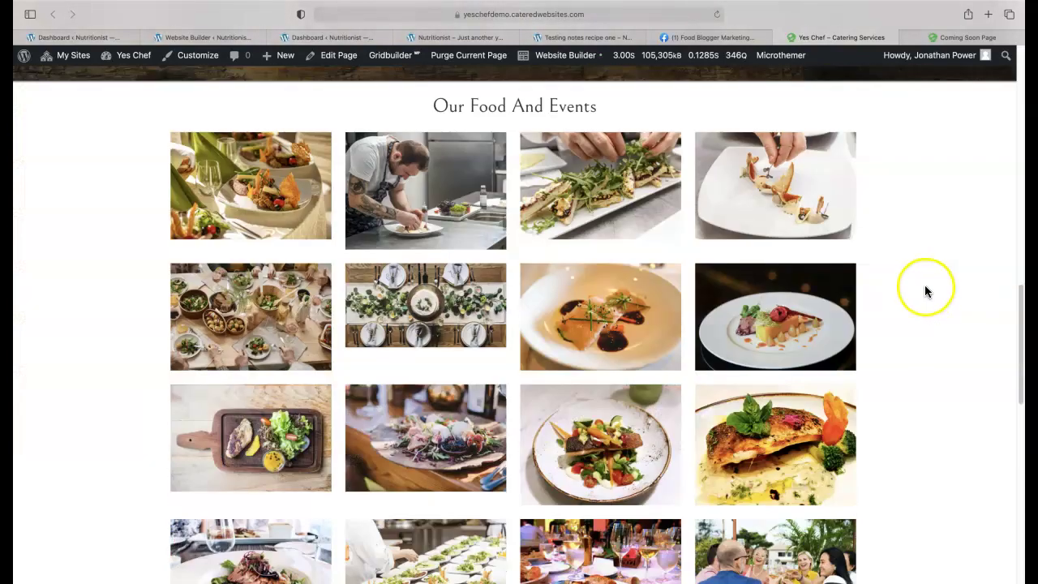
pyautogui.scroll(-3, 925, 292)
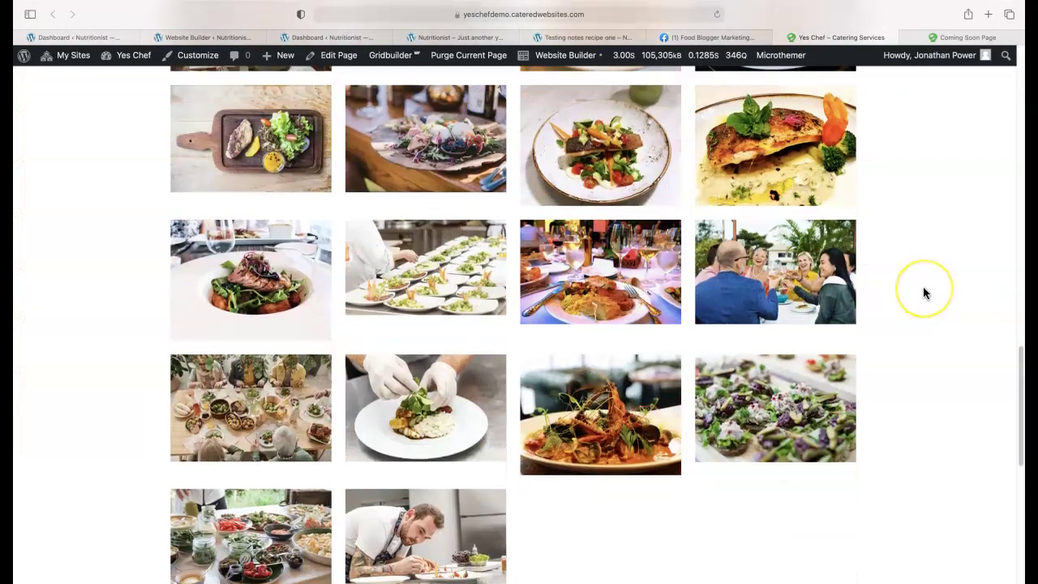
pyautogui.scroll(-2, 920, 295)
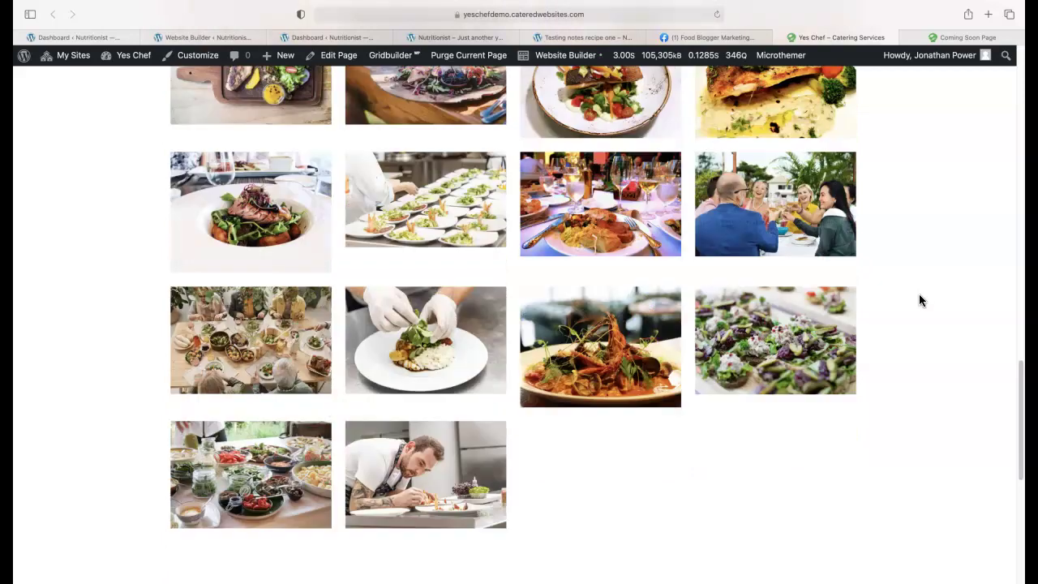
pyautogui.scroll(-6, 918, 300)
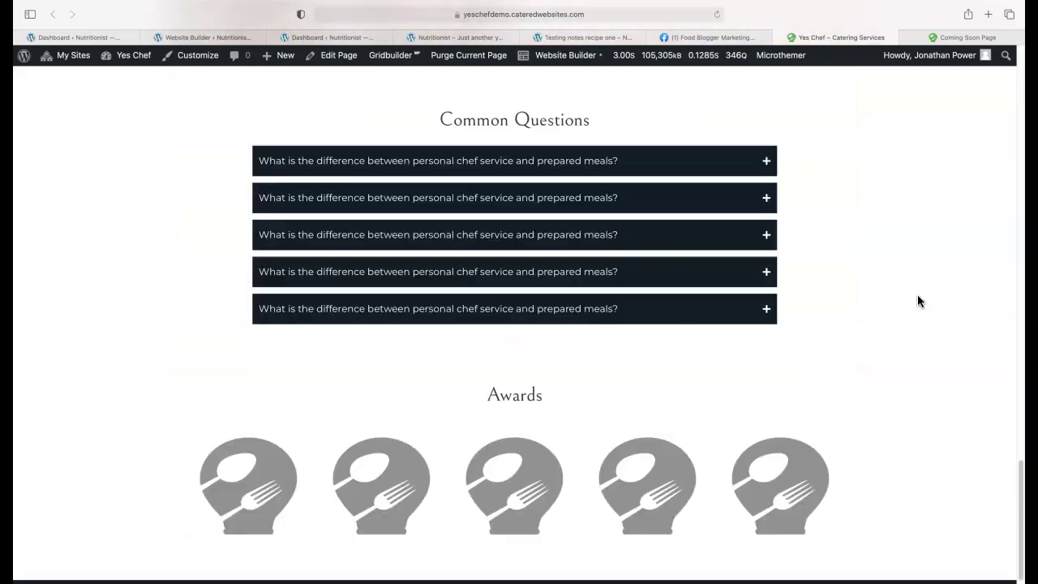
pyautogui.scroll(-3, 918, 302)
pyautogui.scroll(20, 912, 298)
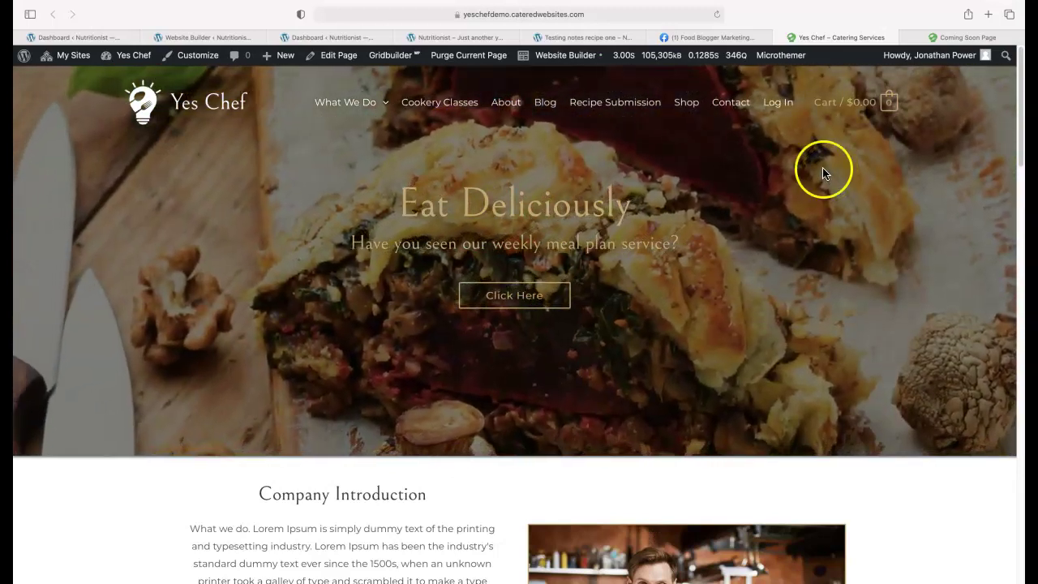
pyautogui.moveTo(333, 104)
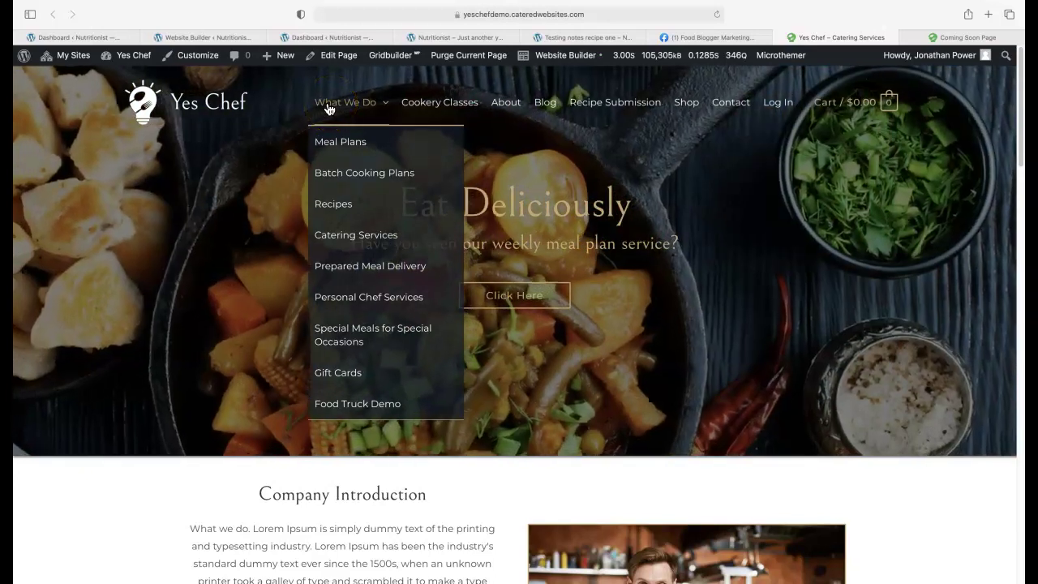
pyautogui.click(334, 146)
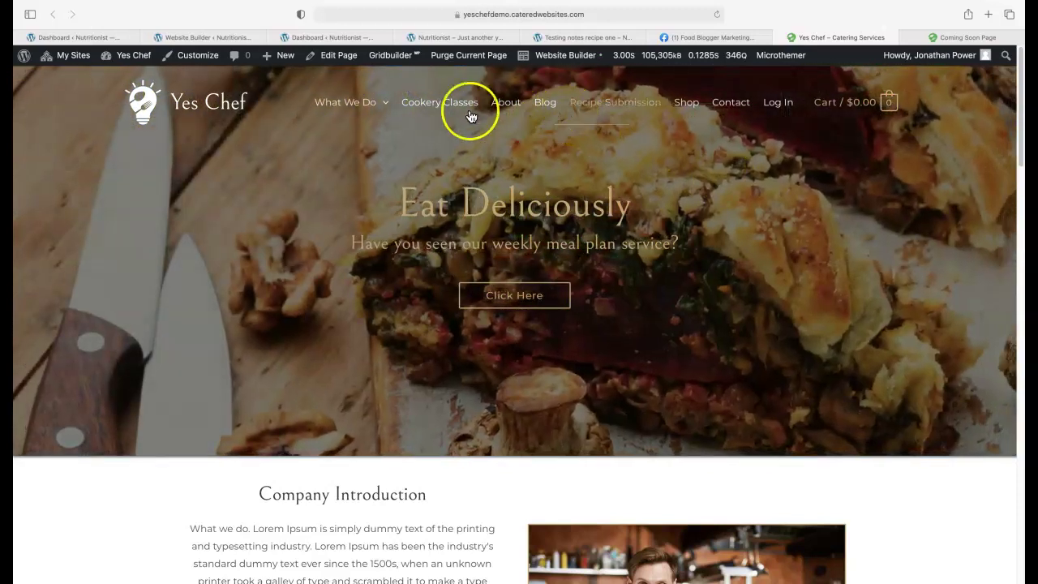
# - Open the Children's Online Wednesday Cookery Classes page from the cookery classes and read through its class details
pyautogui.click(425, 103)
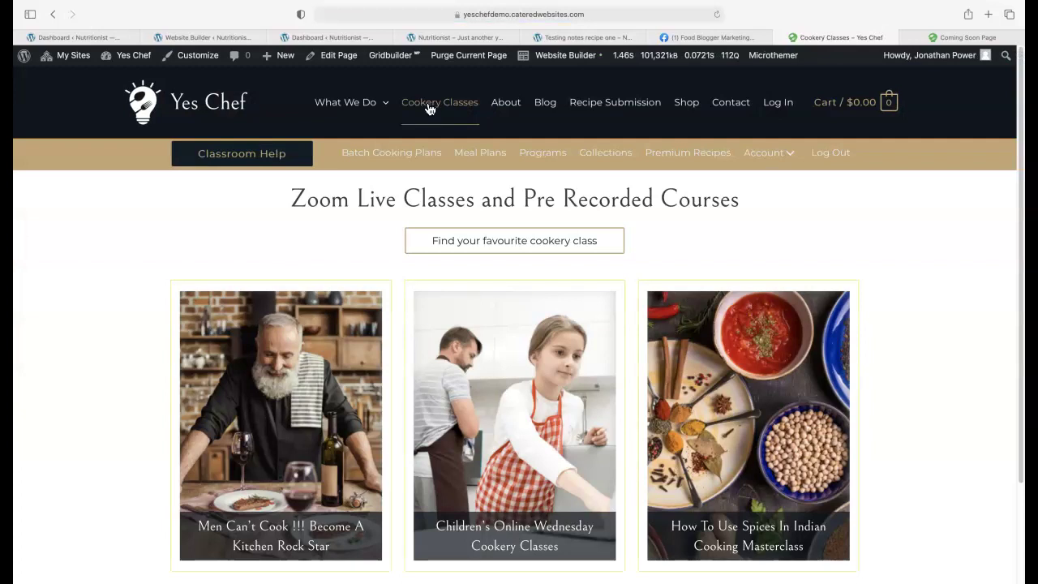
pyautogui.click(500, 545)
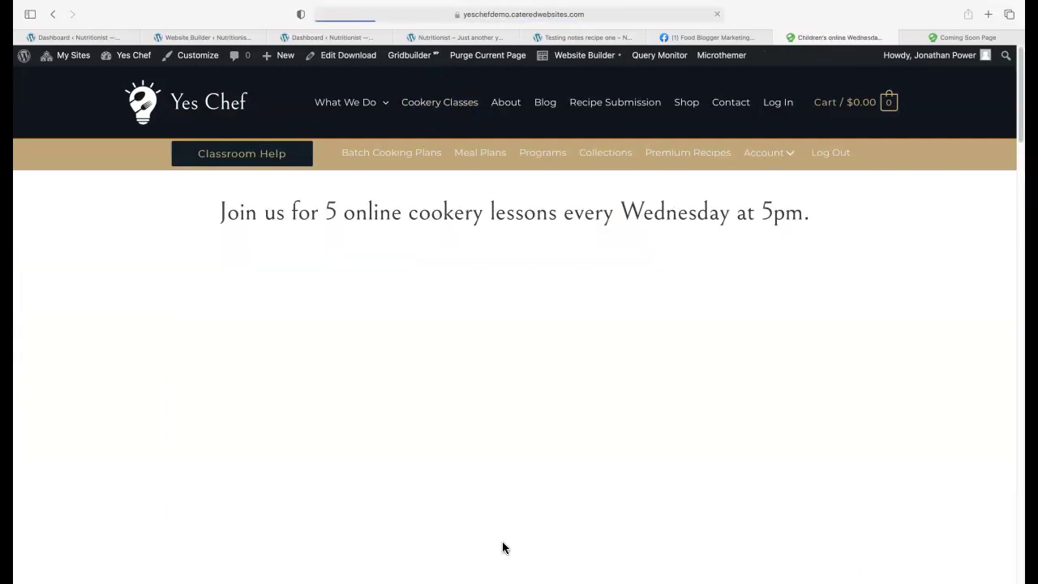
pyautogui.click(922, 347)
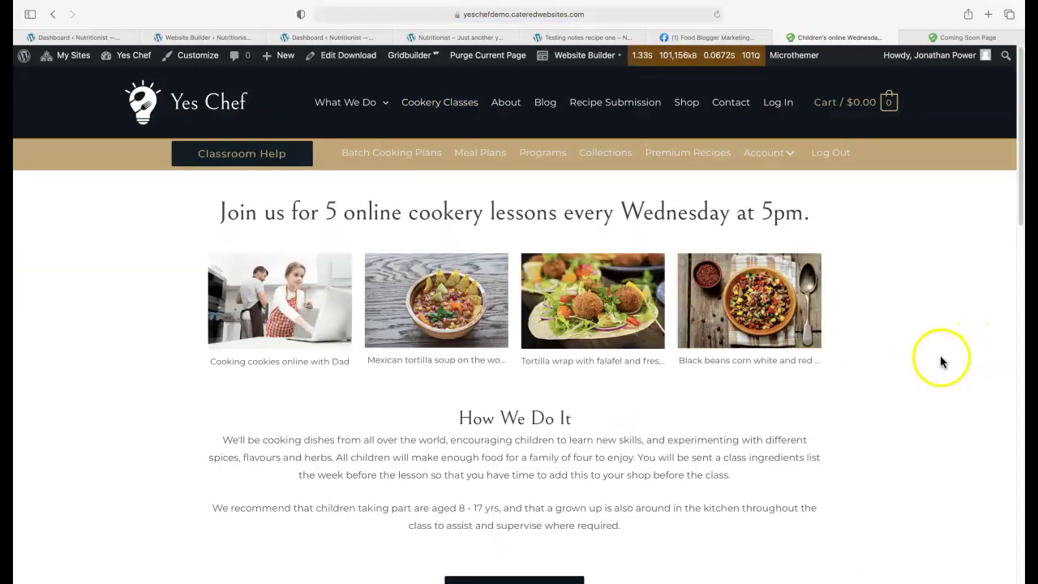
pyautogui.scroll(-2, 915, 358)
pyautogui.scroll(-15, 916, 357)
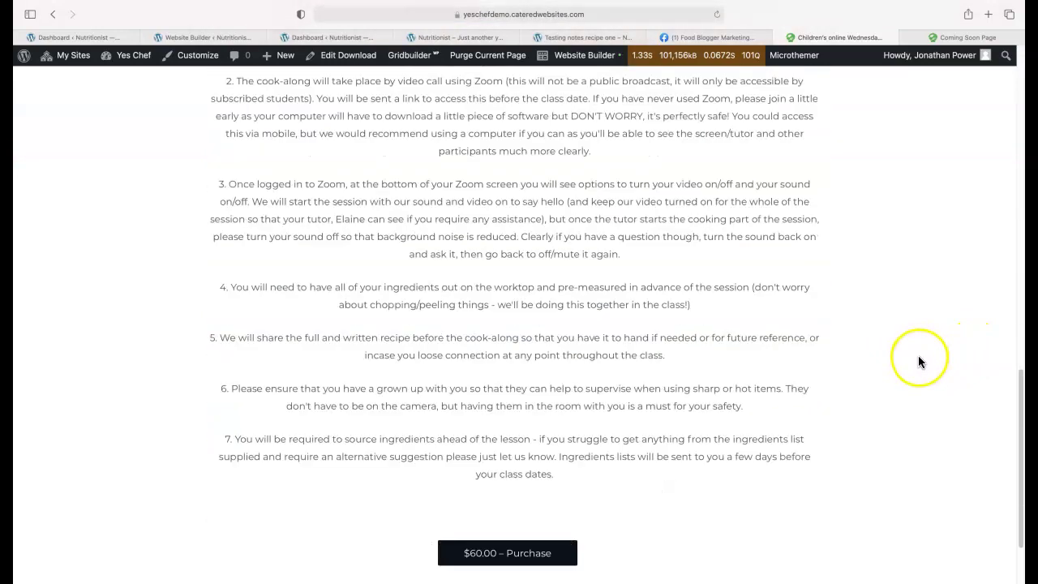
pyautogui.scroll(20, 917, 355)
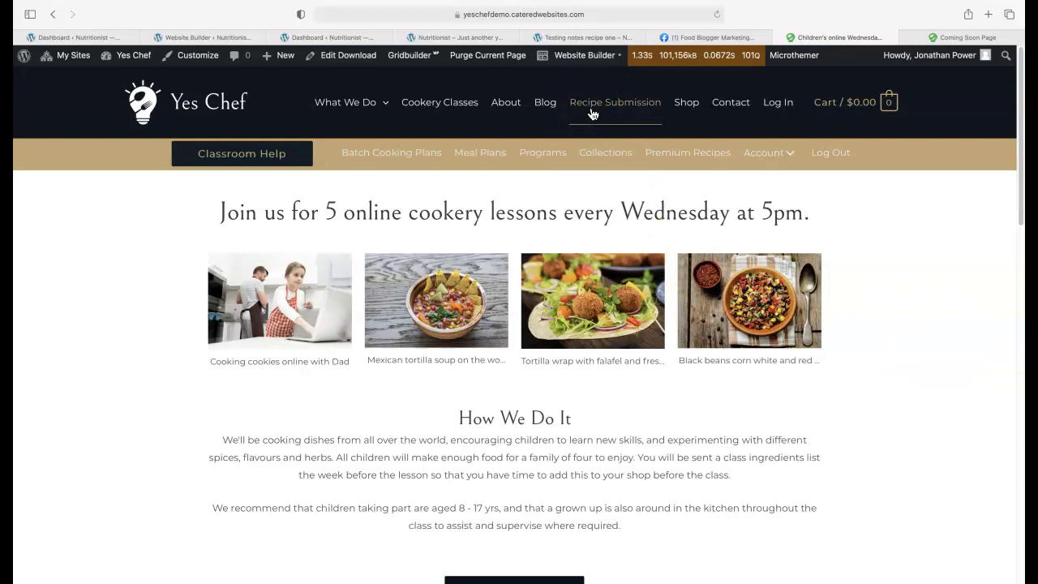
# - View the Shop's product listing and open the account's Your Products page to check the premium content
pyautogui.click(685, 104)
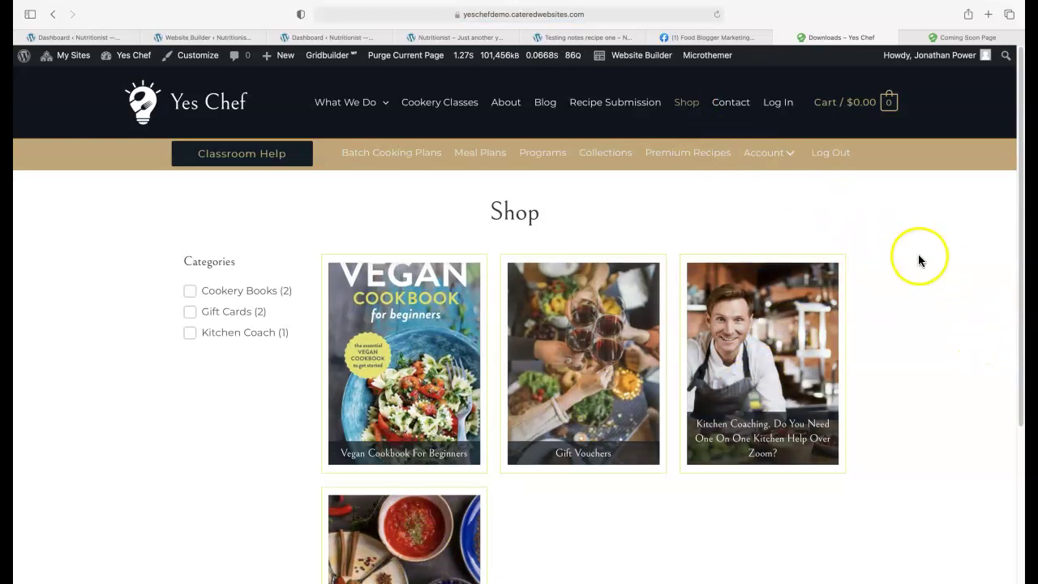
pyautogui.moveTo(759, 156)
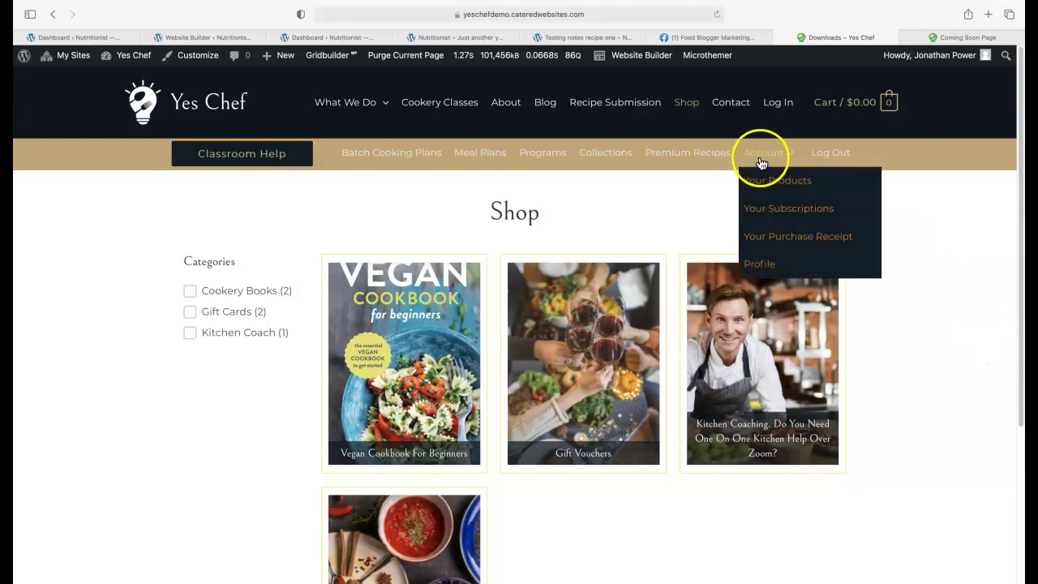
pyautogui.click(771, 186)
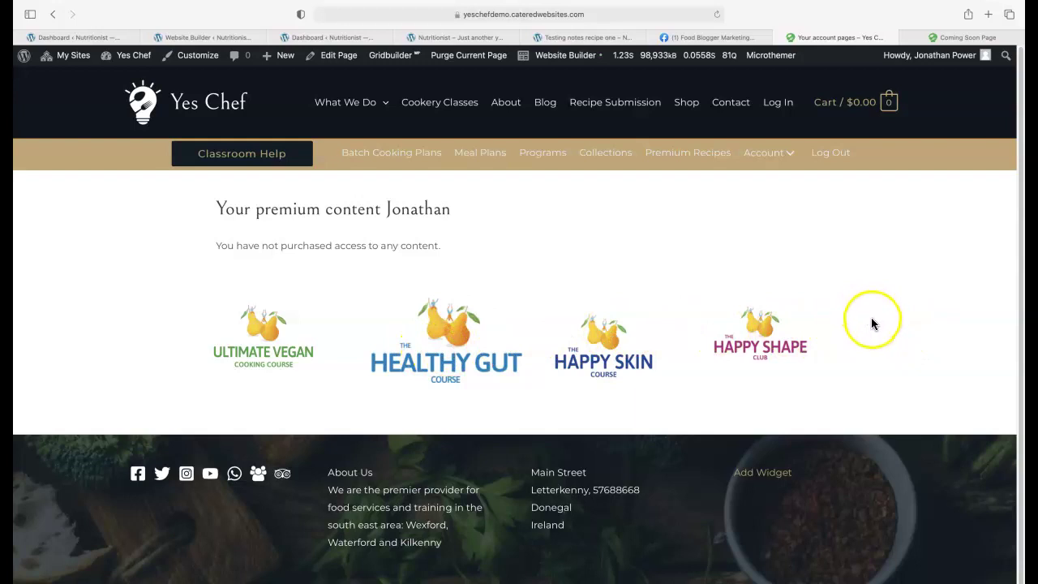
pyautogui.scroll(-1, 873, 322)
pyautogui.scroll(1, 876, 321)
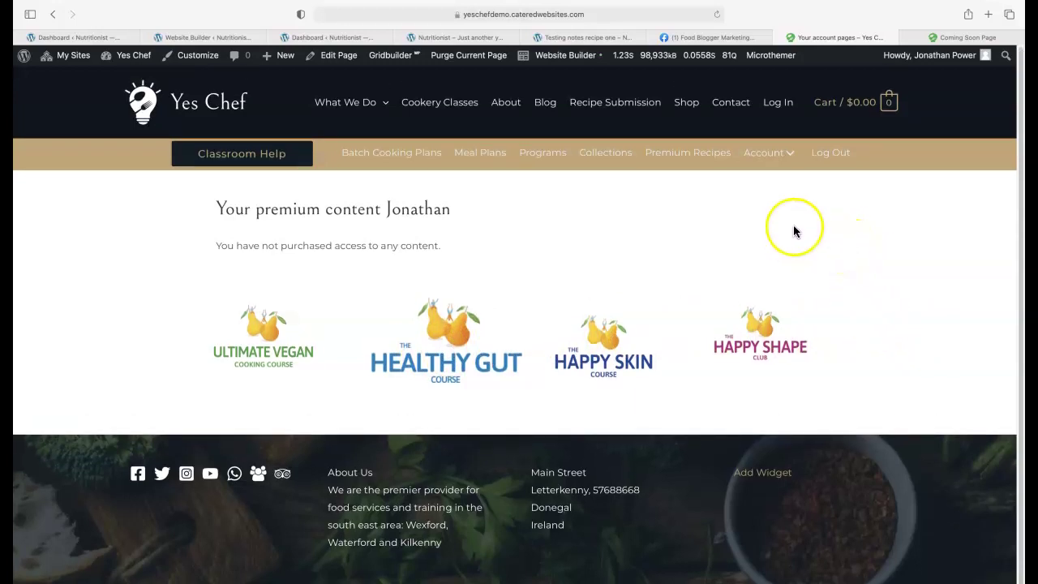
# - Open the account's Profile page and look through its name and billing address fields
pyautogui.moveTo(770, 154)
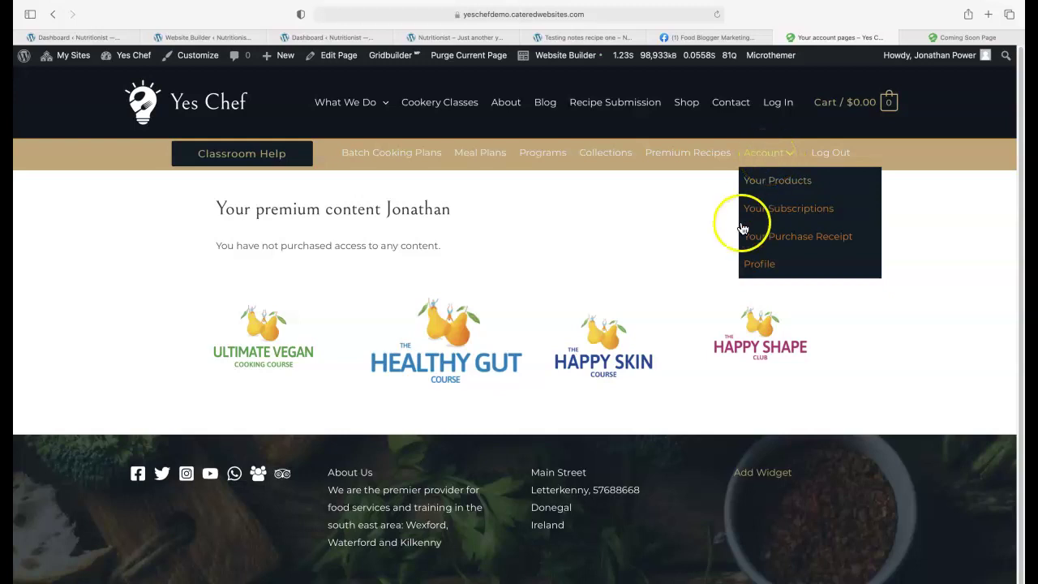
pyautogui.click(757, 267)
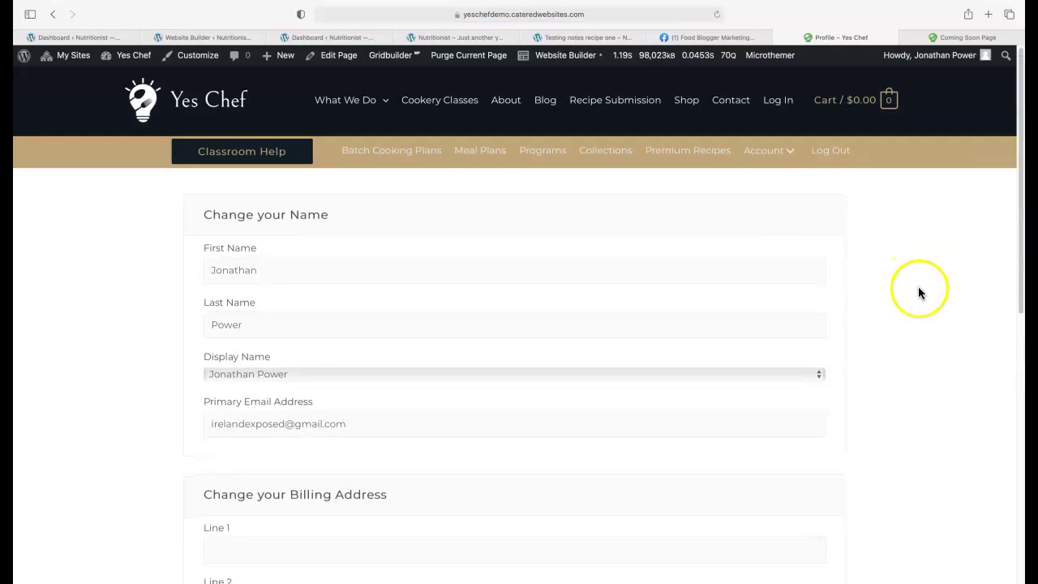
pyautogui.scroll(-6, 915, 290)
pyautogui.scroll(6, 909, 294)
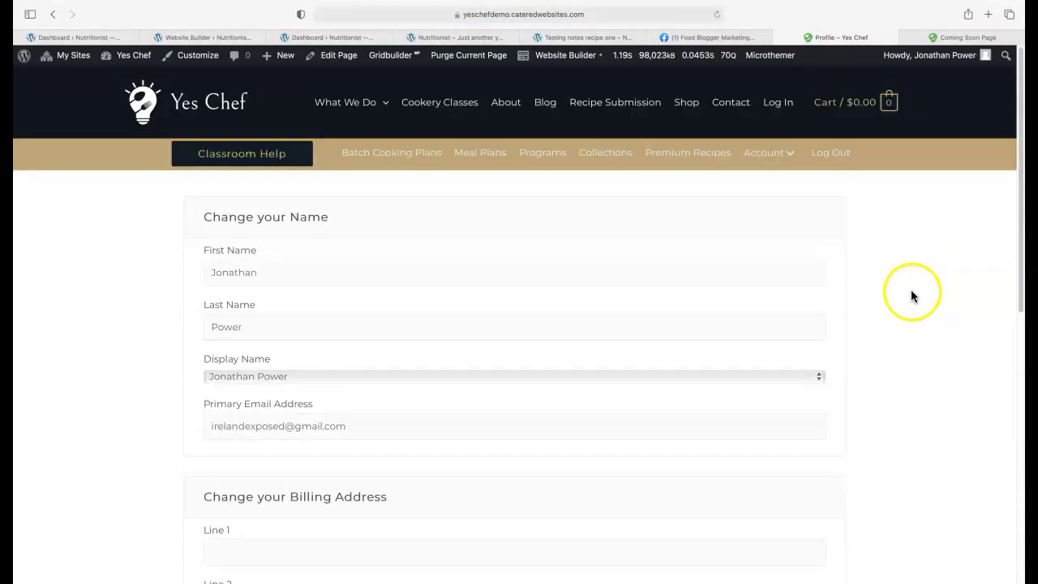
# - Return to the account's Your Products page and highlight the member's first name in the premium content heading
pyautogui.moveTo(769, 154)
pyautogui.click(760, 185)
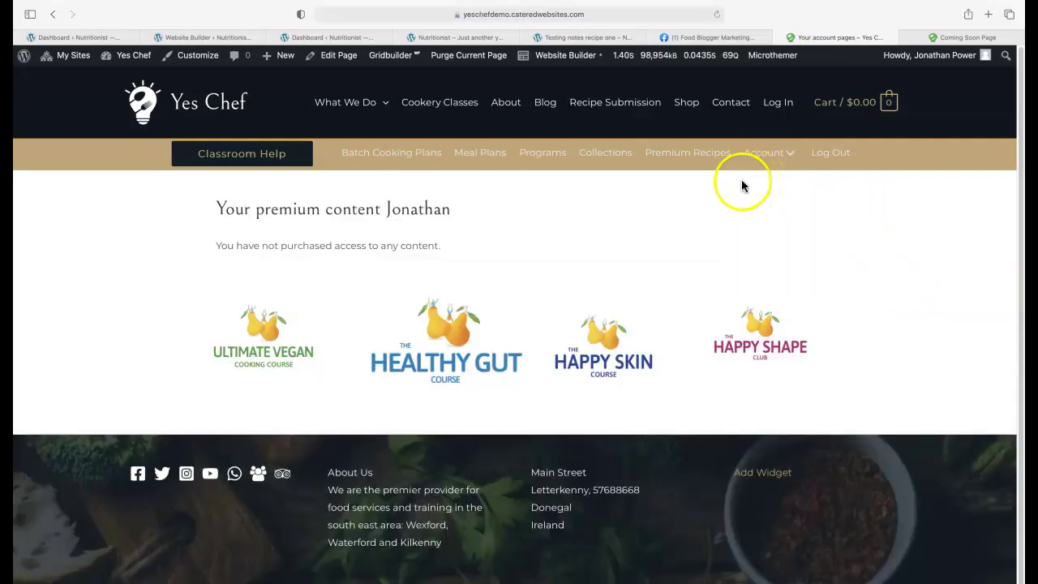
pyautogui.doubleClick(394, 209)
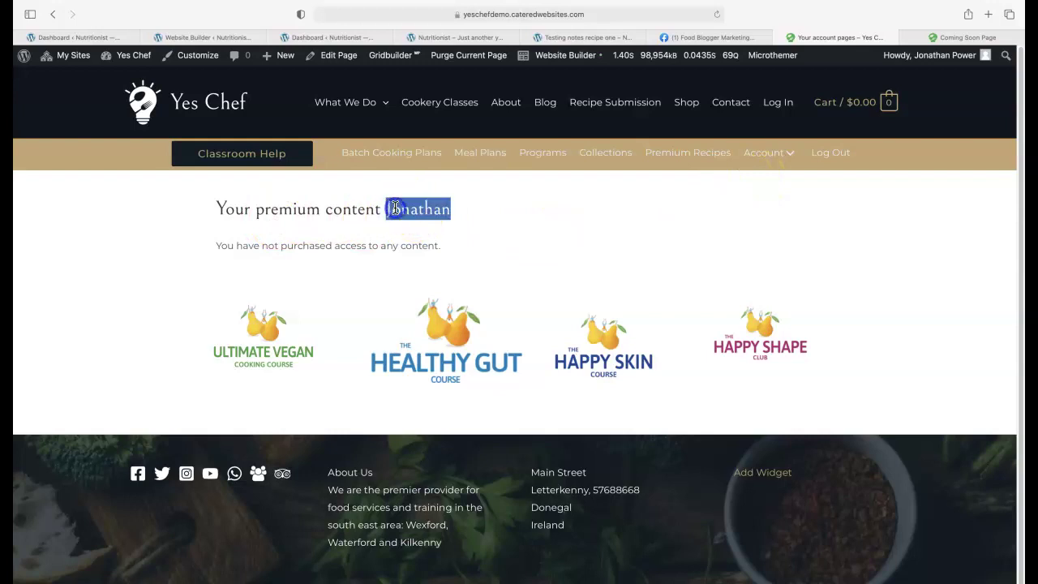
# - Open Batching Plan Week One from the batch cooking plans and view this week's menu
pyautogui.click(379, 158)
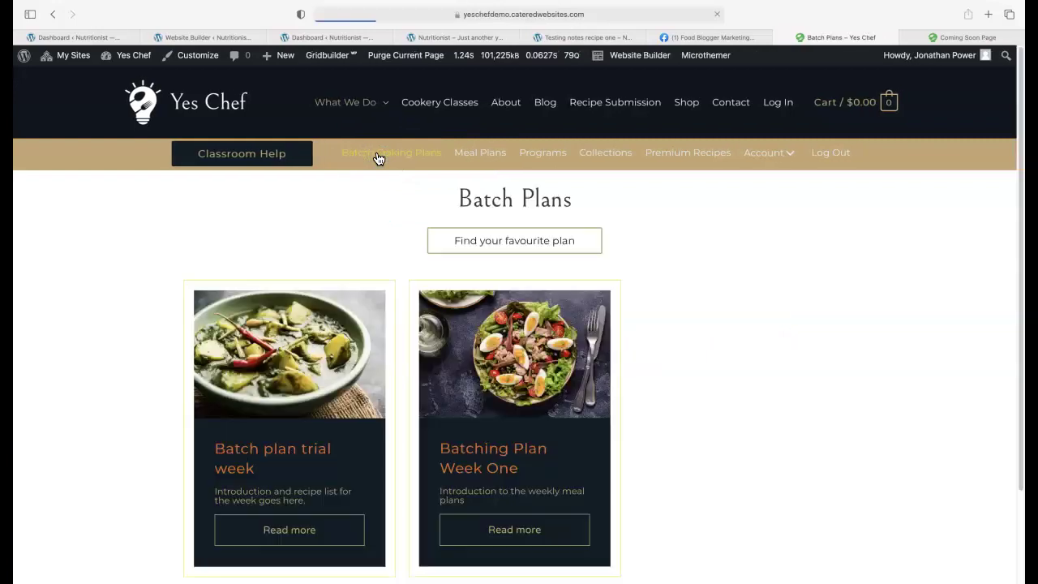
pyautogui.click(515, 539)
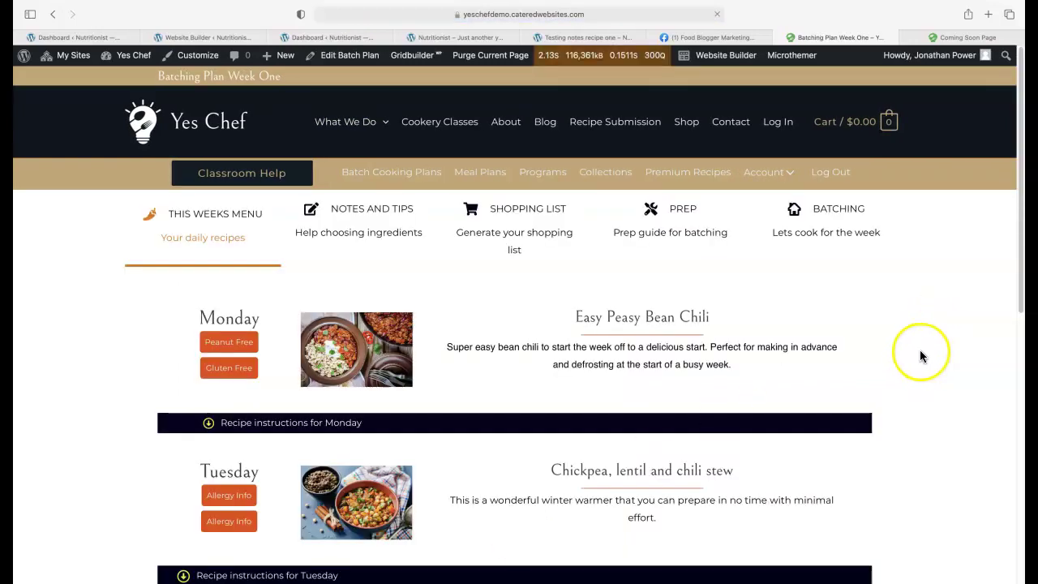
pyautogui.scroll(-1, 919, 354)
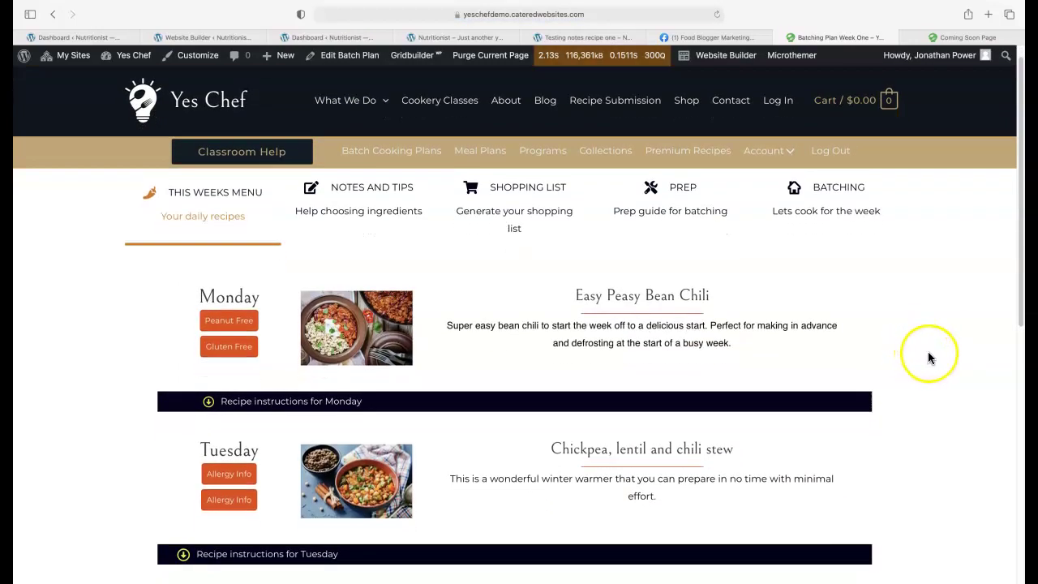
# - Expand Monday's recipe instructions, look through the Monday to Friday menu, and collapse the instructions again
pyautogui.click(793, 407)
pyautogui.scroll(-15, 852, 449)
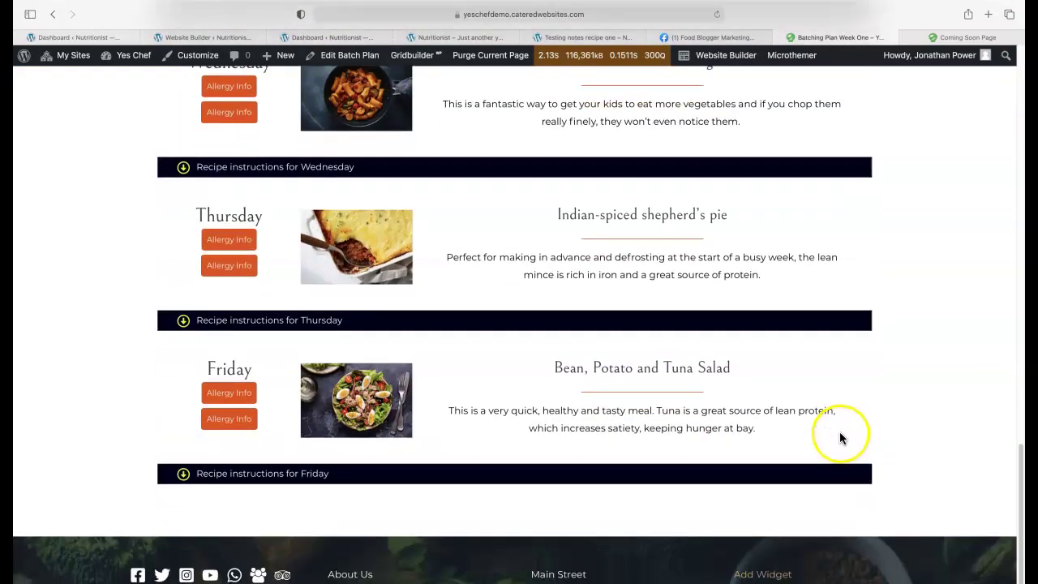
pyautogui.scroll(20, 845, 435)
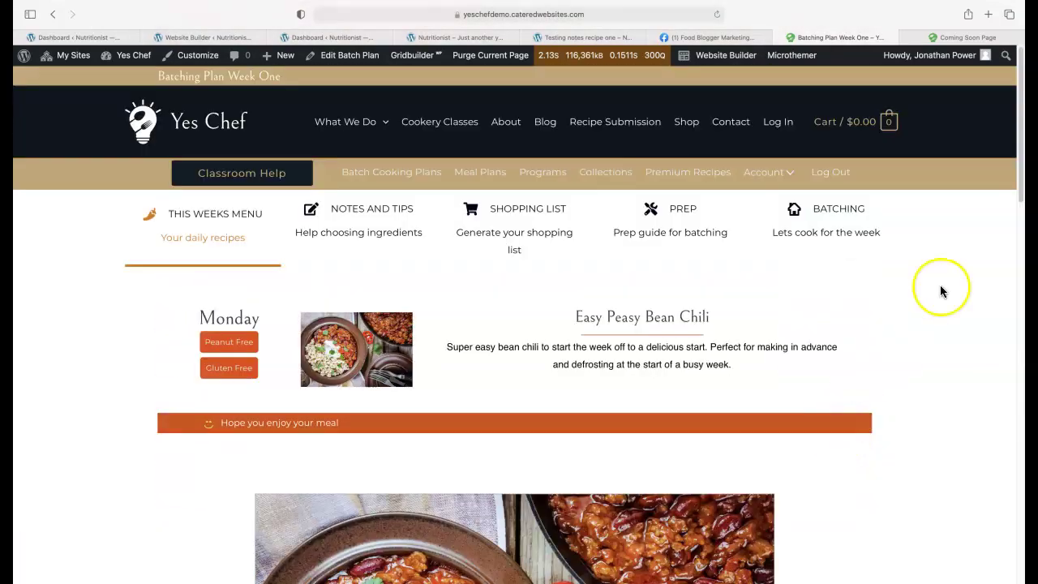
pyautogui.click(753, 427)
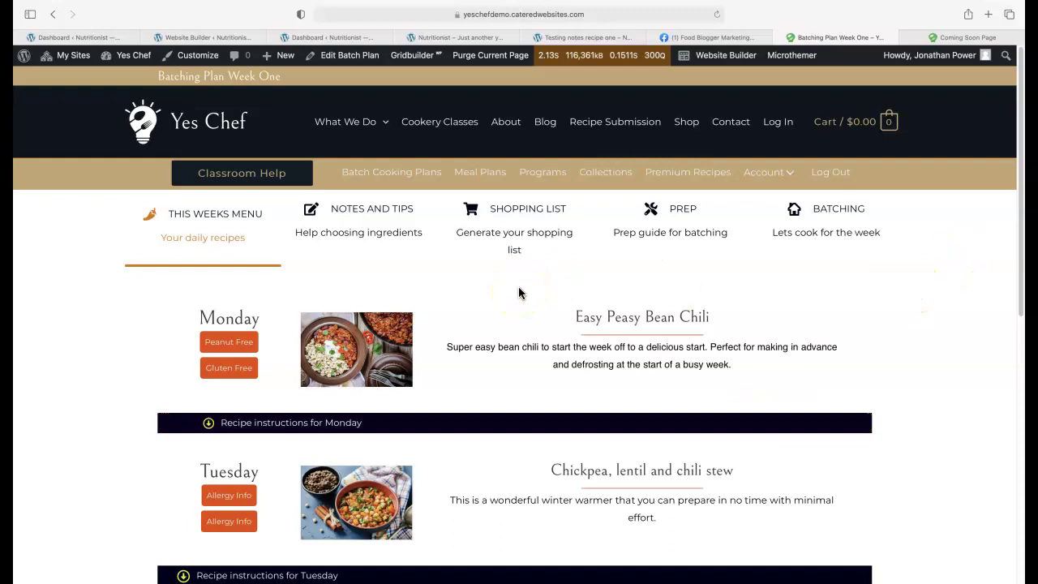
# - Open the Notes and Tips section, highlight the member's first name in the welcome heading, and read through the introduction below it
pyautogui.click(357, 239)
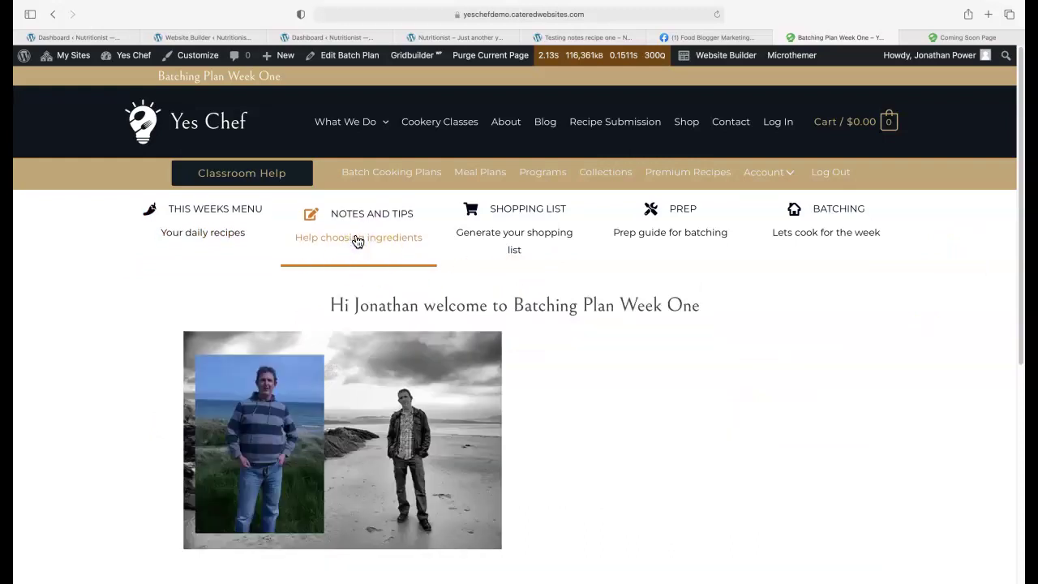
pyautogui.doubleClick(371, 305)
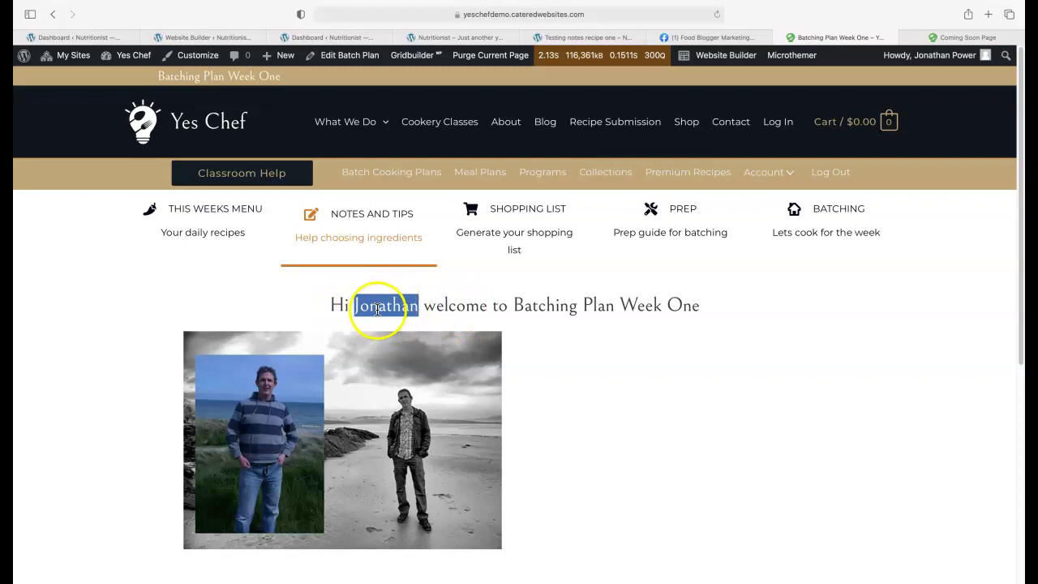
pyautogui.moveTo(927, 65)
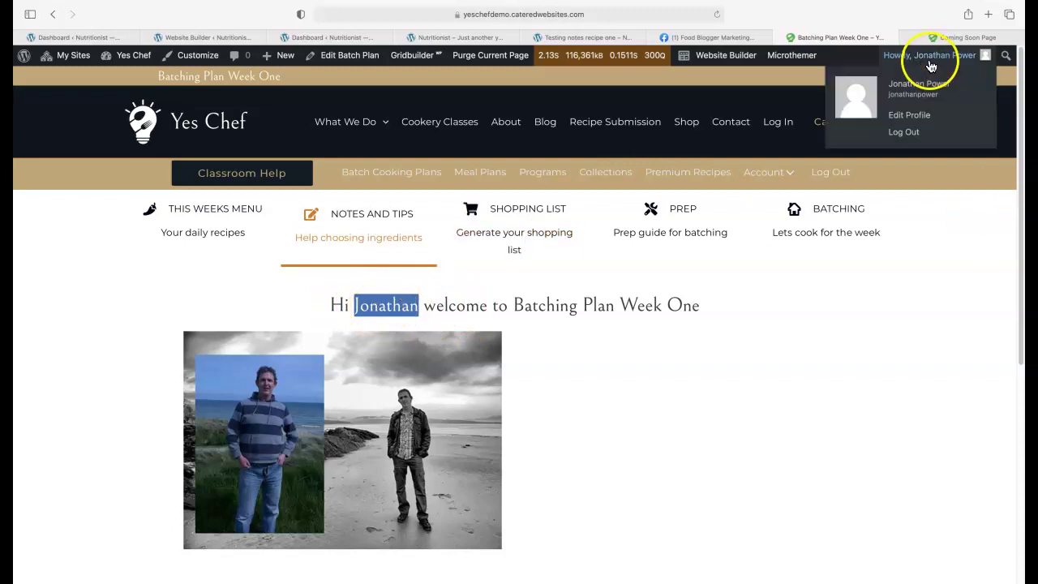
pyautogui.scroll(-1, 778, 393)
pyautogui.scroll(-3, 778, 393)
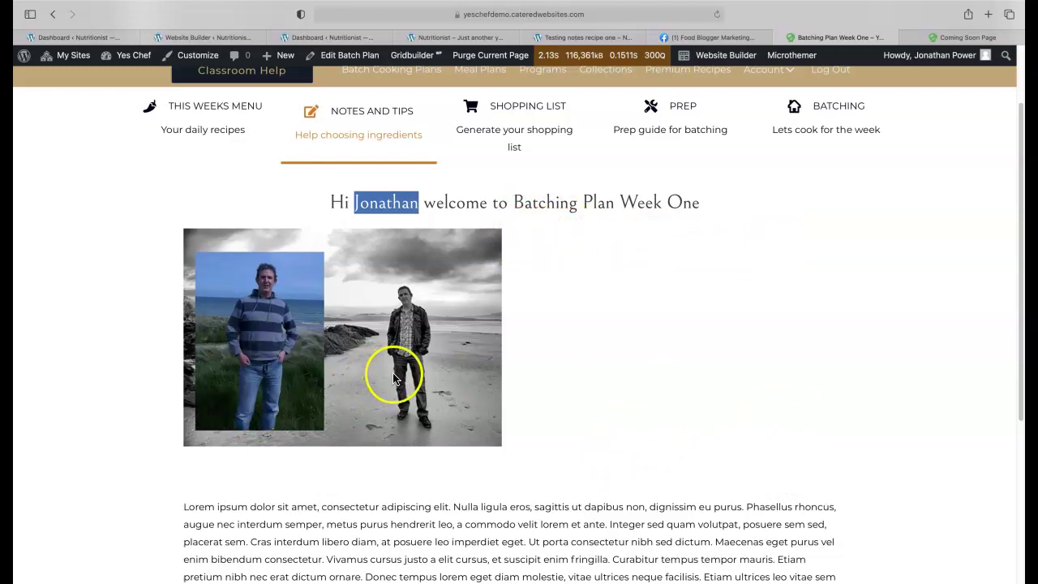
pyautogui.click(620, 357)
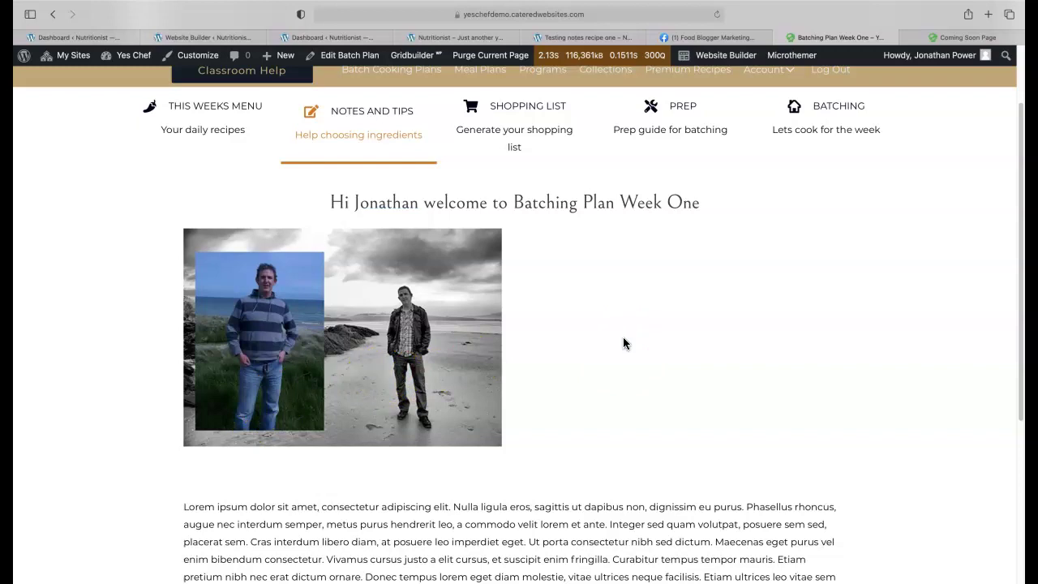
pyautogui.scroll(-5, 771, 372)
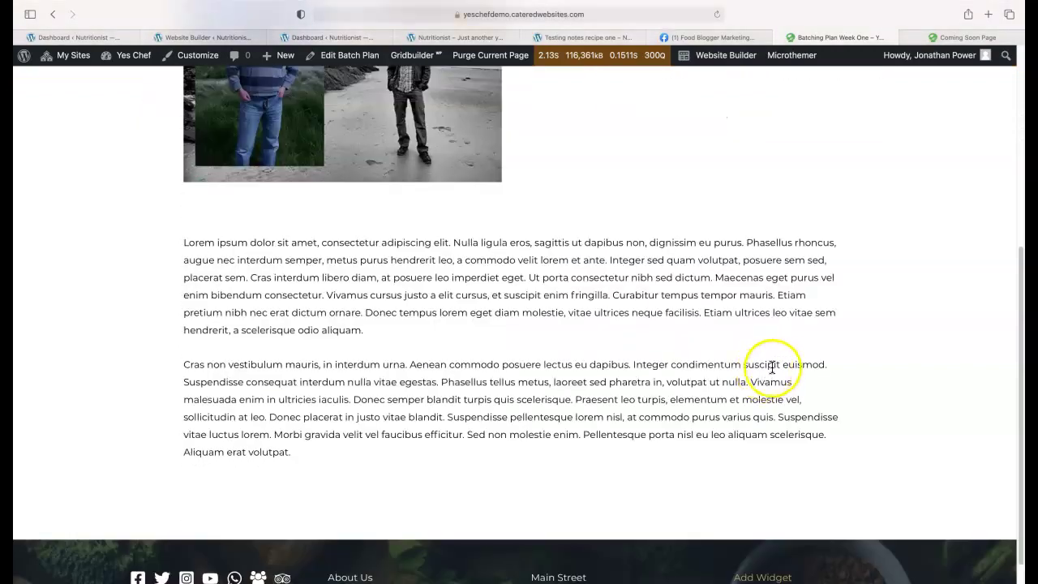
pyautogui.scroll(5, 481, 348)
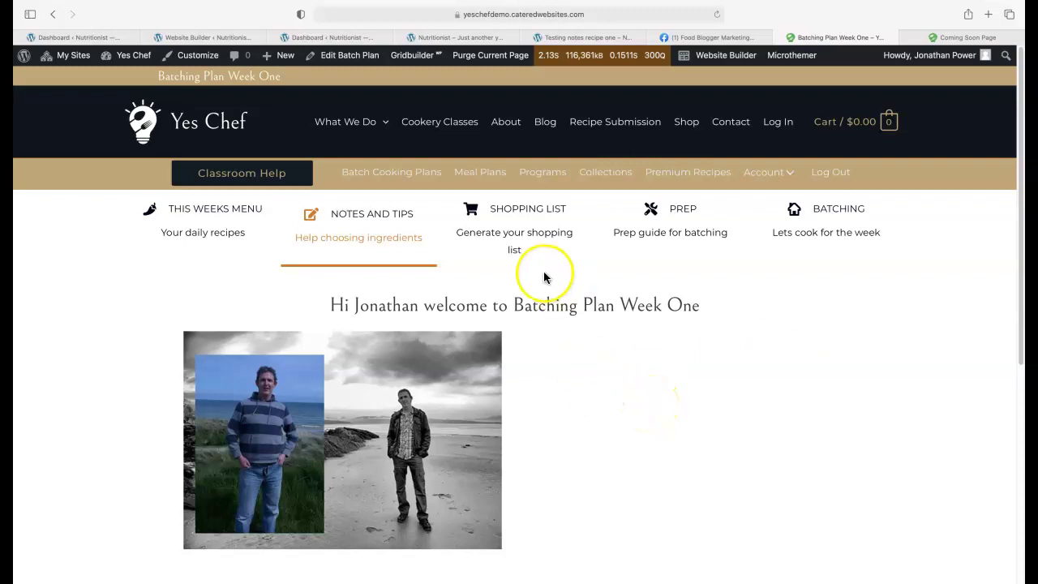
# - Open the Shopping List section and set the Black bean chili servings to 6
pyautogui.click(514, 240)
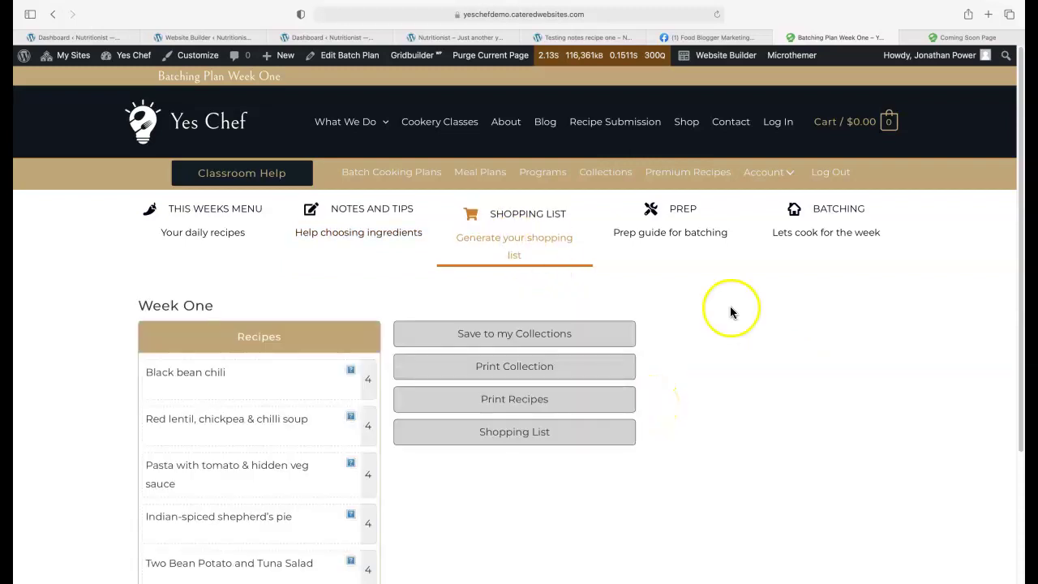
pyautogui.doubleClick(368, 396)
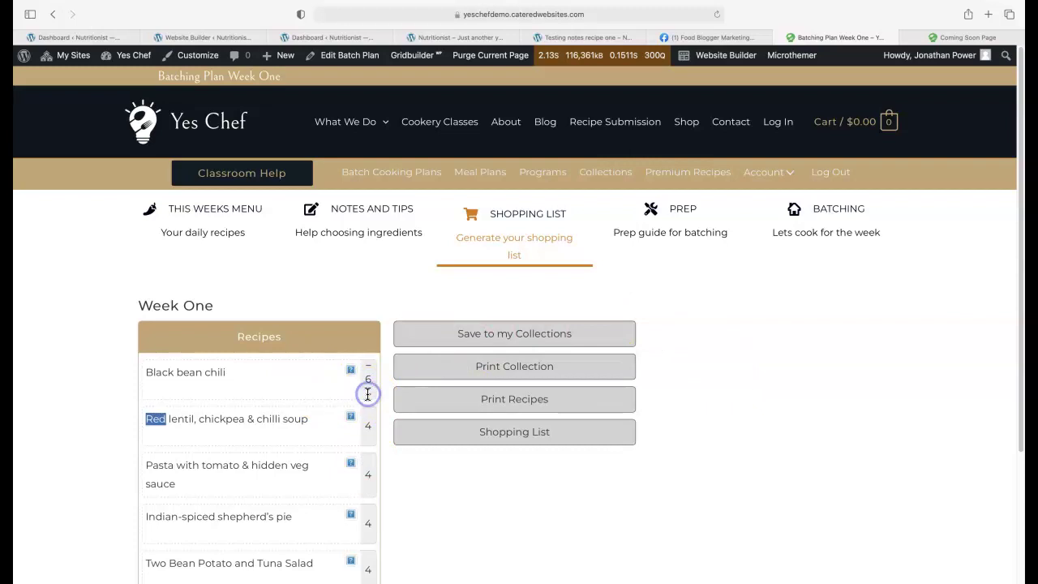
# - Open the Prep section and tick off the frying pan, casserole pot and stick blender in the prep list's equipment
pyautogui.click(674, 233)
pyautogui.scroll(-3, 801, 389)
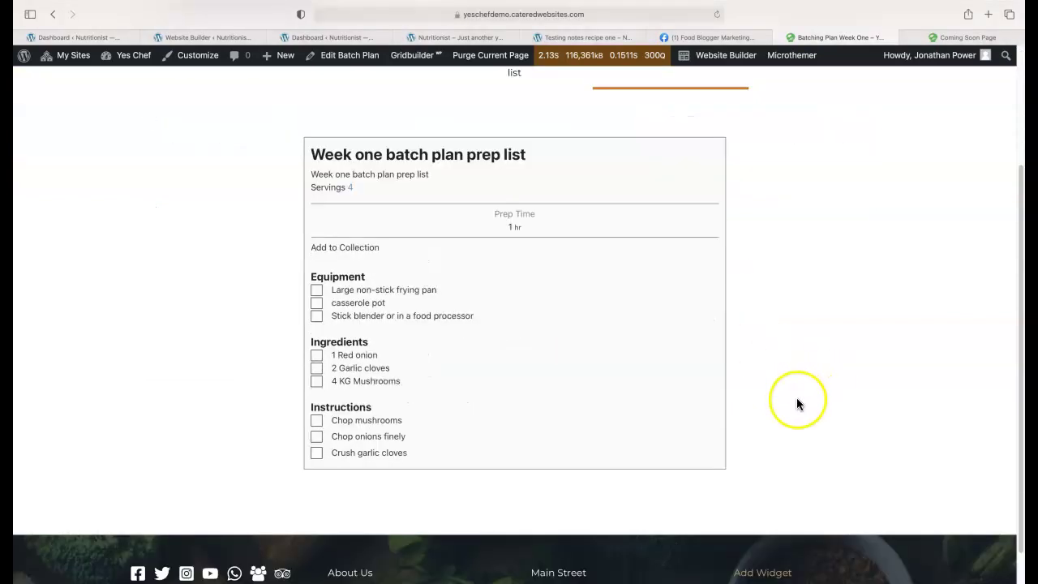
pyautogui.click(316, 290)
pyautogui.click(316, 302)
pyautogui.click(316, 315)
pyautogui.scroll(-1, 851, 341)
pyautogui.scroll(5, 884, 361)
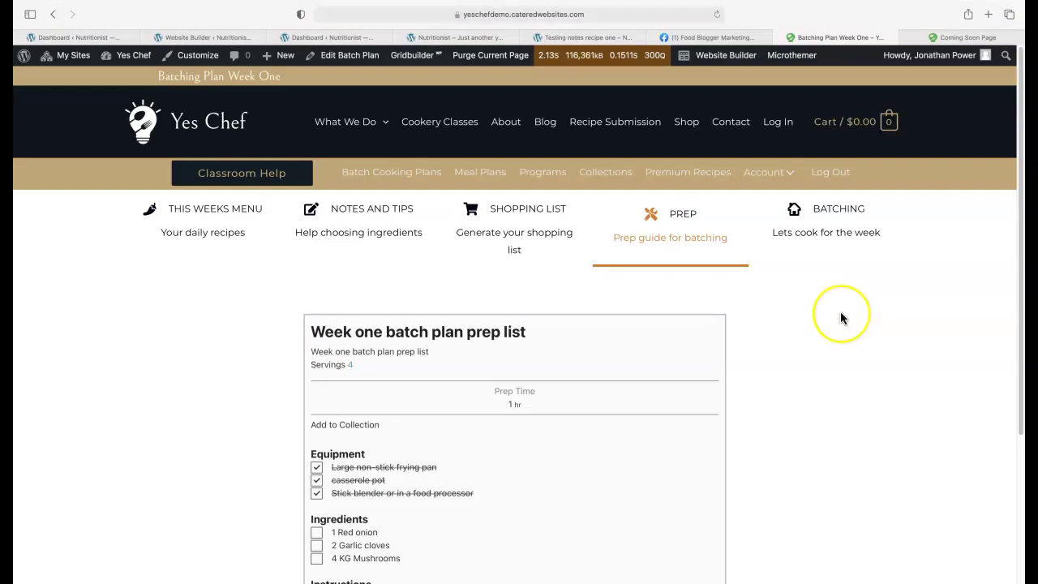
# - Open the Batching section, expand the Hidden Tomato Sauce instructions, read through the recipe, and collapse it again
pyautogui.click(813, 236)
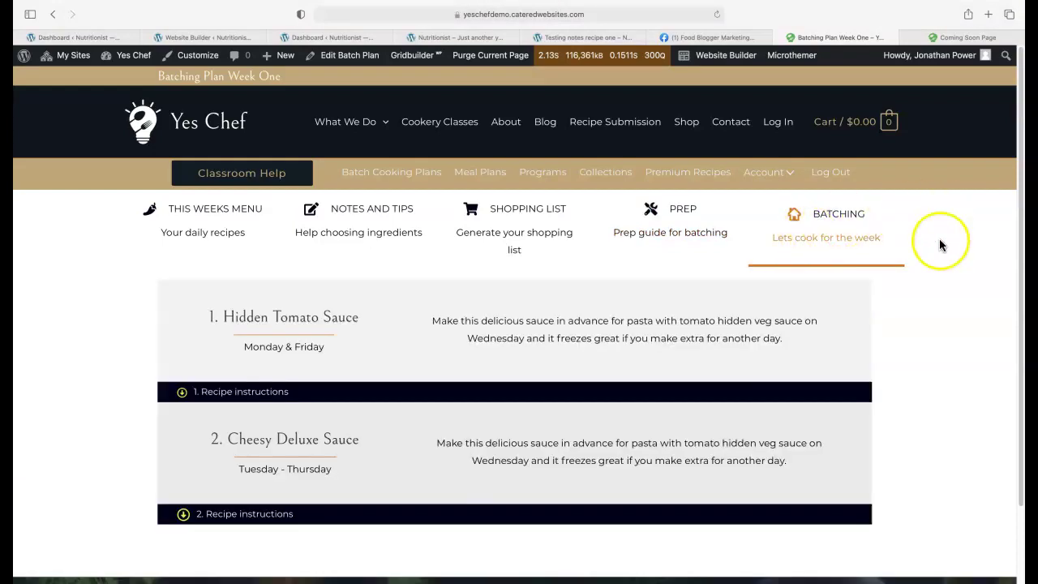
pyautogui.scroll(-1, 937, 284)
pyautogui.scroll(-1, 937, 284)
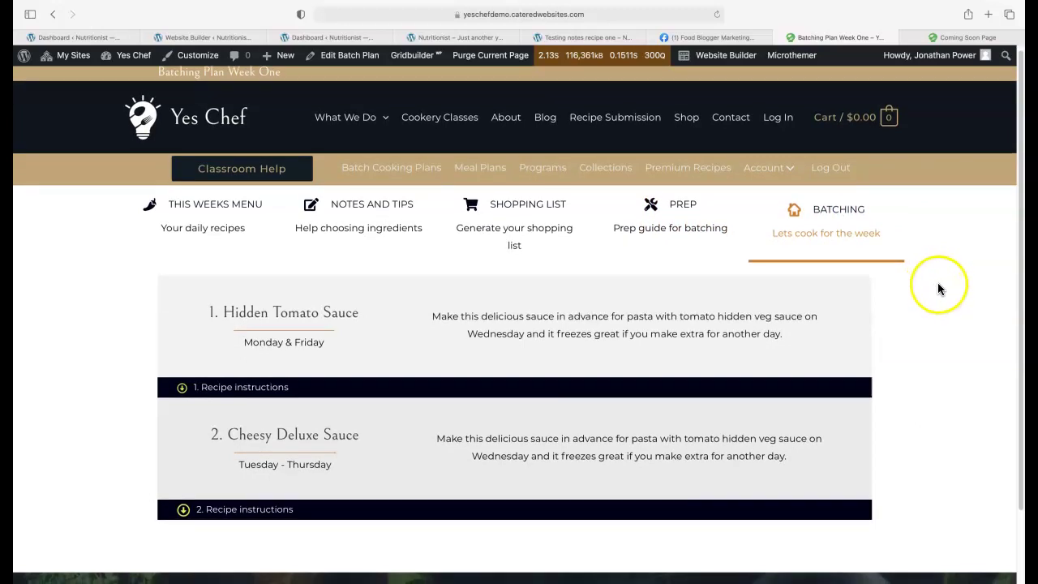
pyautogui.click(519, 395)
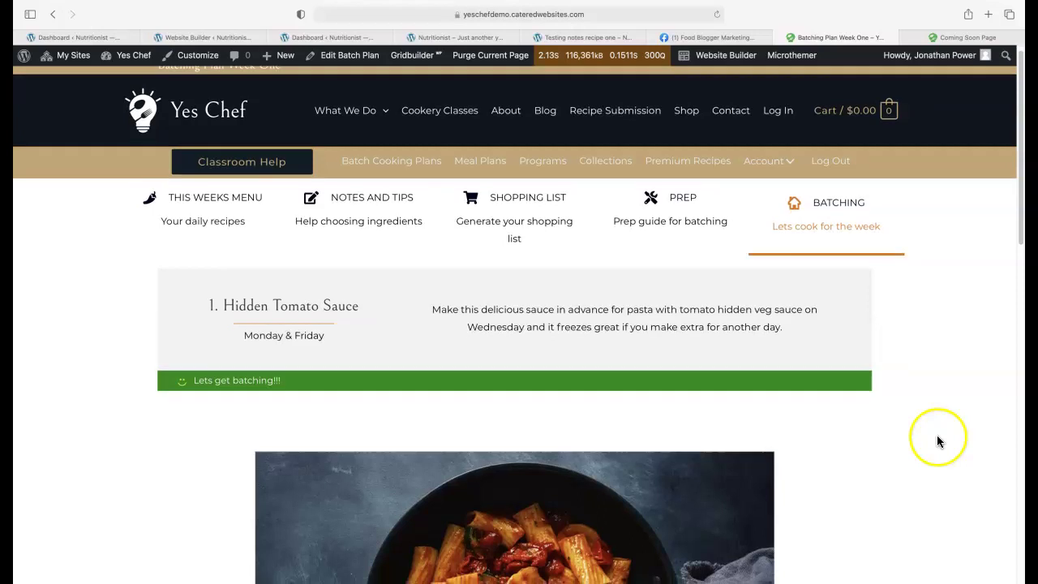
pyautogui.scroll(-5, 936, 435)
pyautogui.scroll(-9, 935, 435)
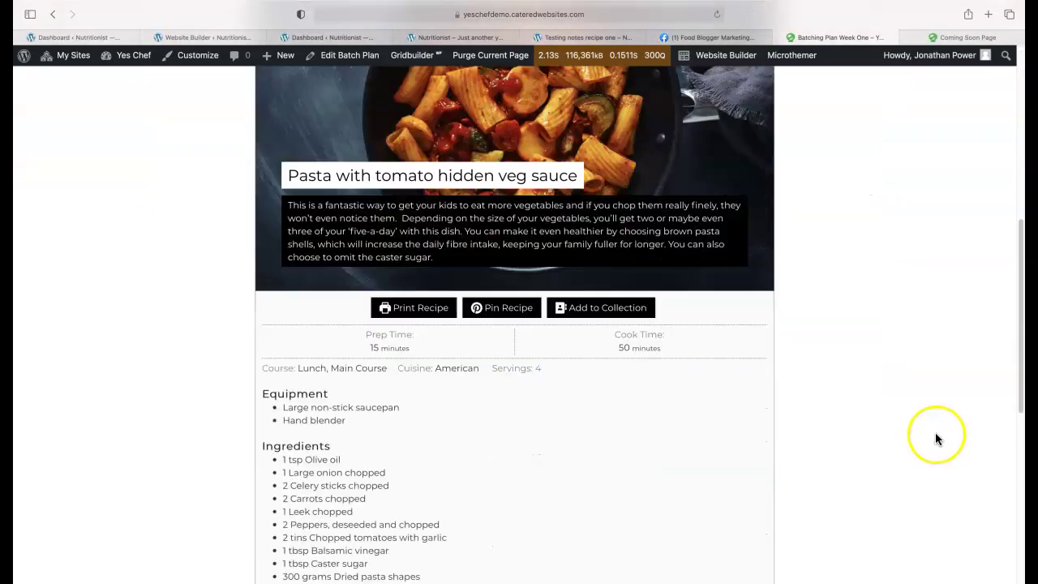
pyautogui.scroll(-3, 884, 397)
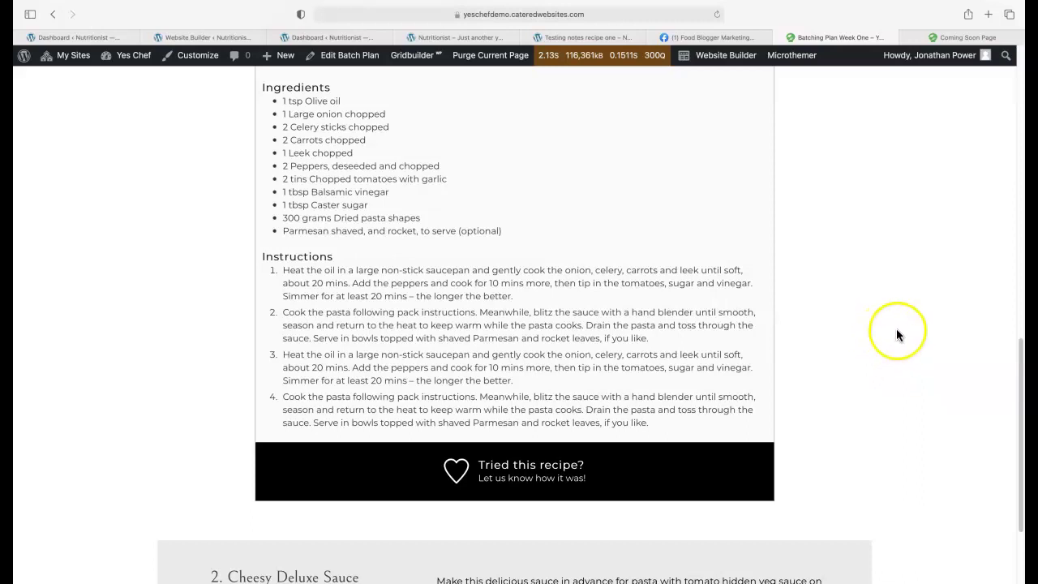
pyautogui.scroll(-3, 889, 322)
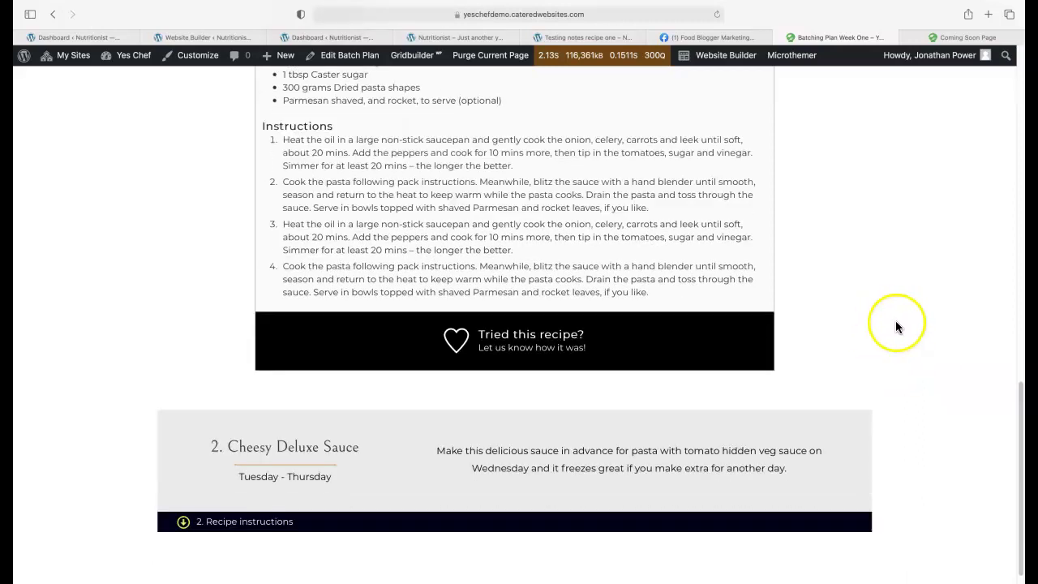
pyautogui.scroll(15, 889, 329)
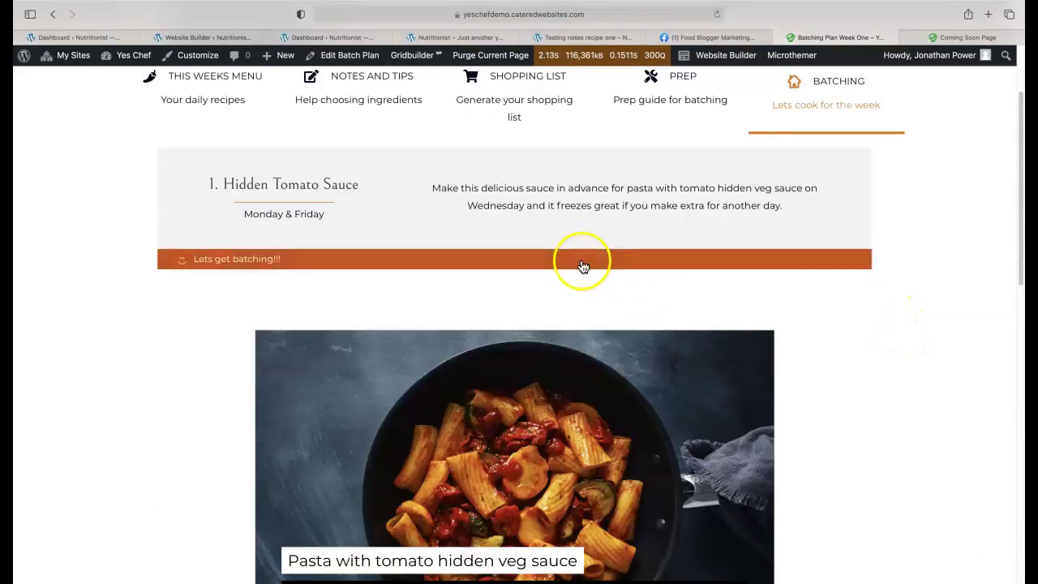
pyautogui.click(580, 263)
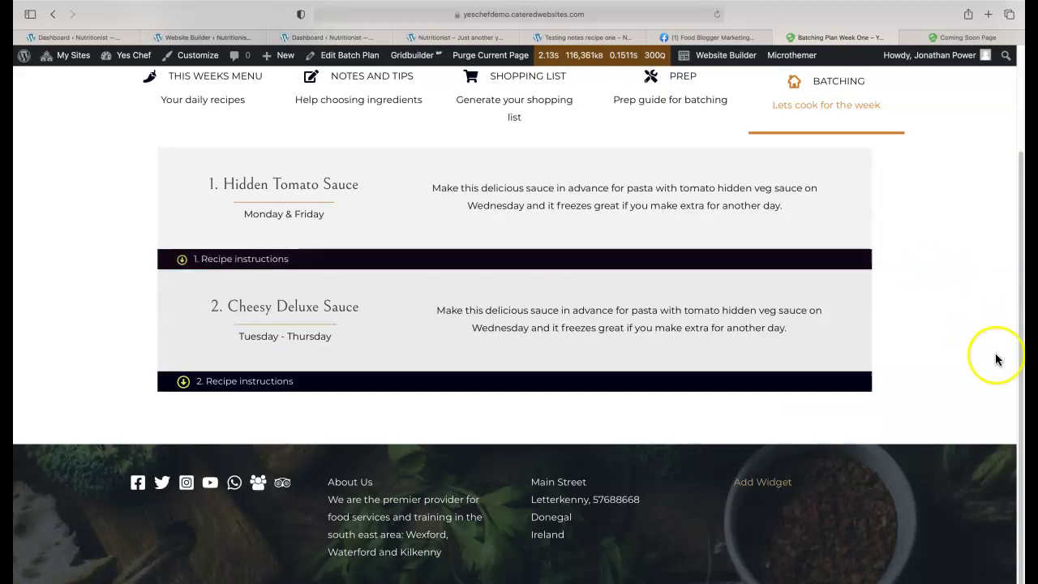
pyautogui.scroll(-1, 964, 359)
pyautogui.scroll(3, 965, 359)
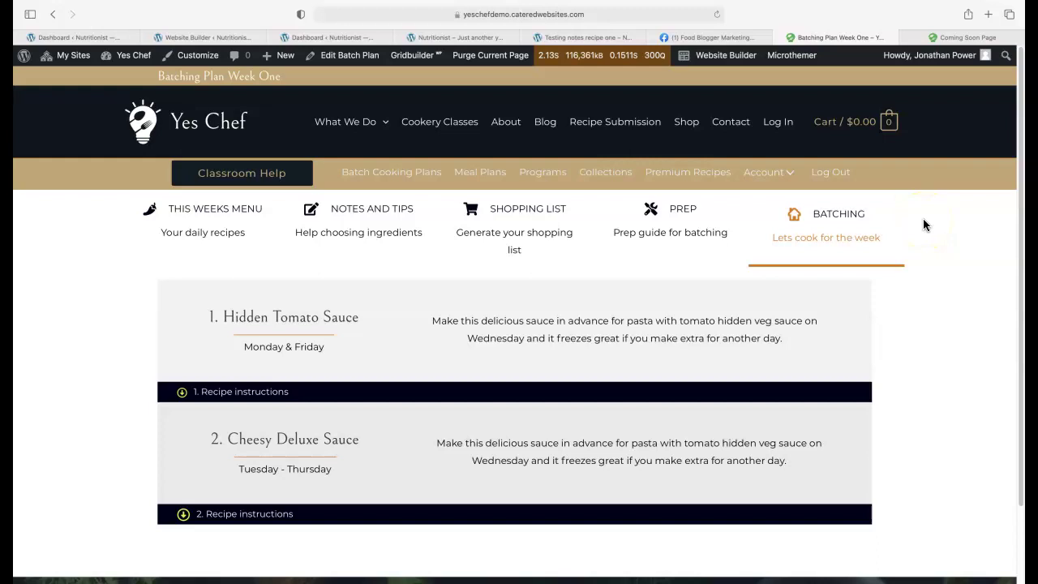
# - Close the Batching Plan Week One page and switch to the Nutritionist site's WordPress dashboard
pyautogui.moveTo(815, 2)
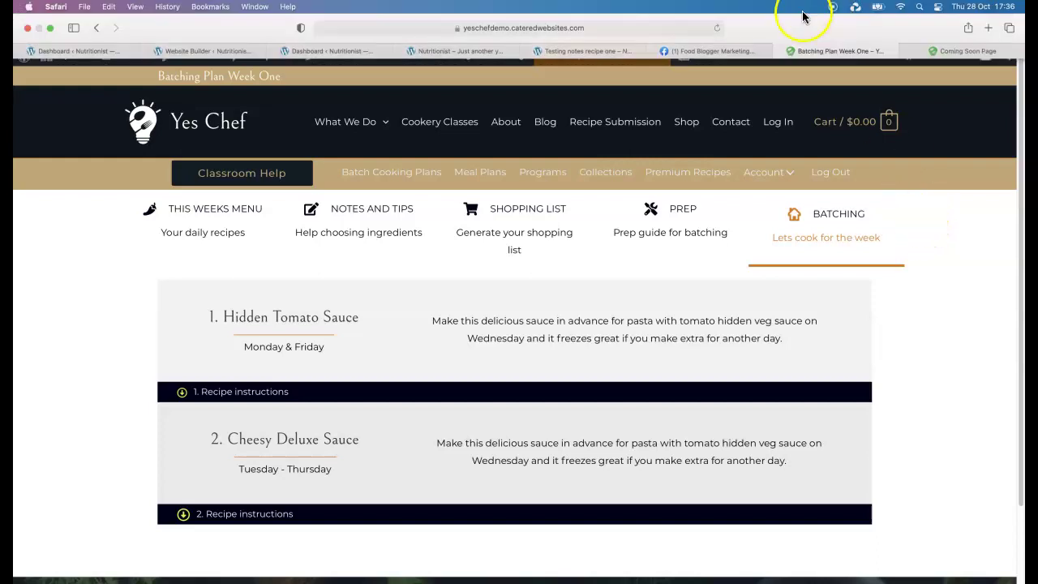
pyautogui.click(777, 52)
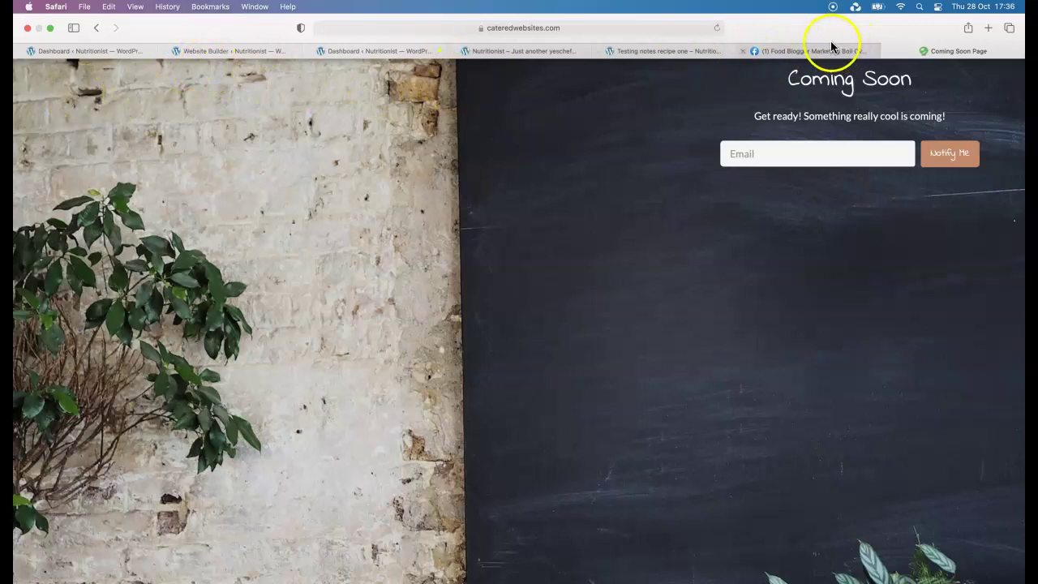
pyautogui.click(89, 47)
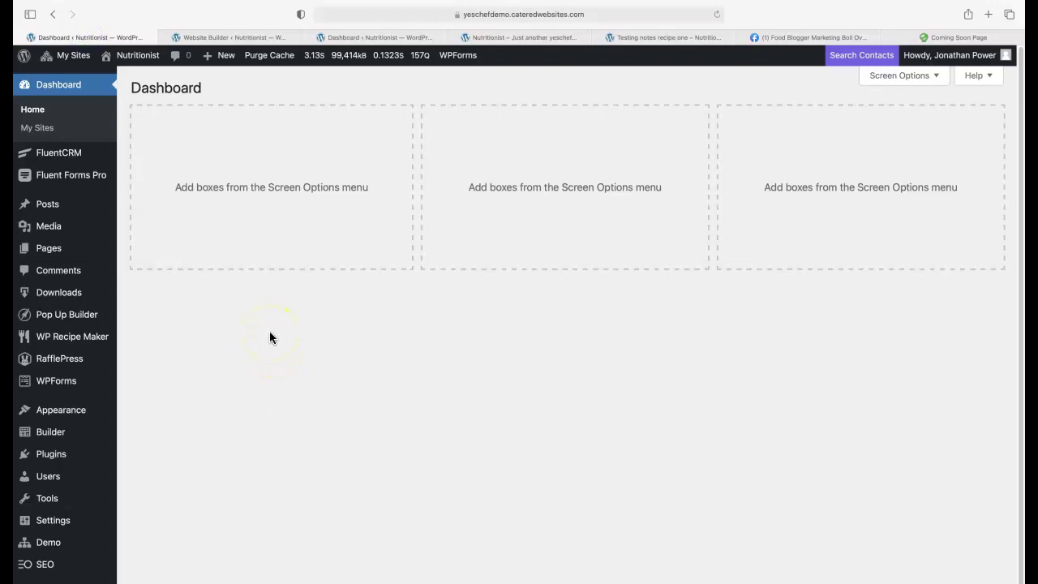
# - Open the WP Recipe Maker settings and go to the Recipe Collections section
pyautogui.moveTo(72, 346)
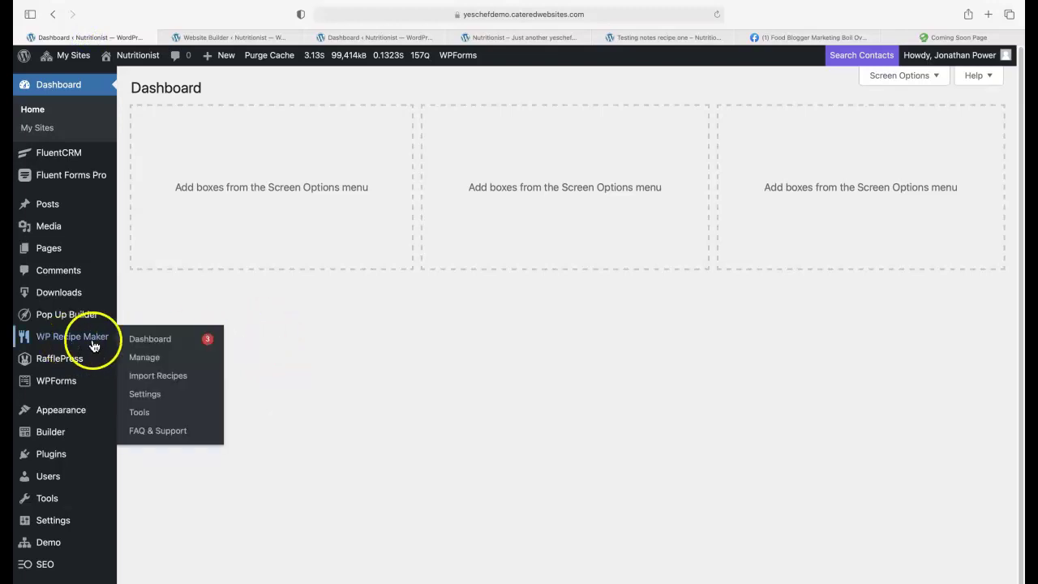
pyautogui.click(146, 397)
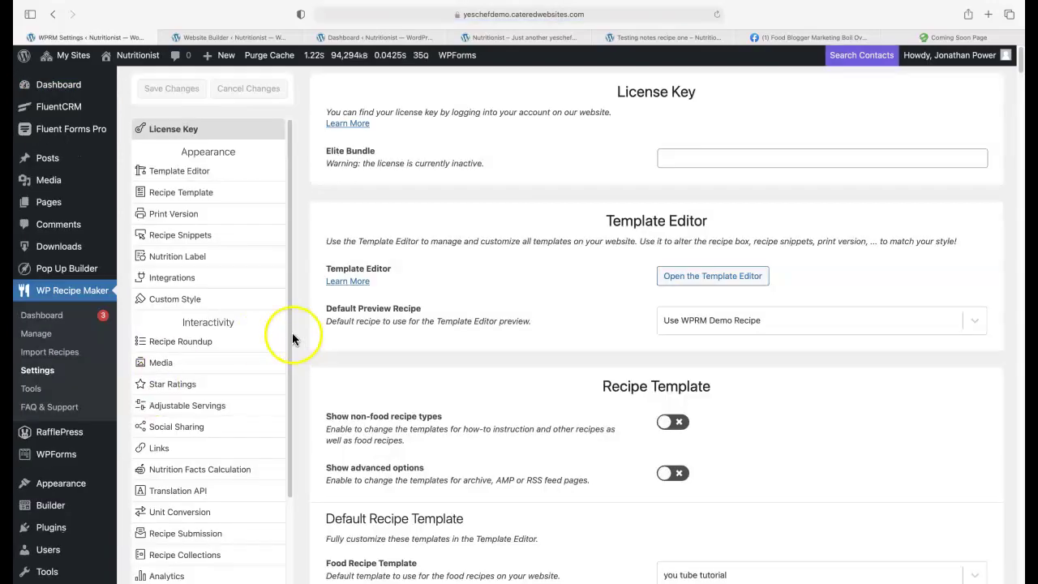
pyautogui.moveTo(288, 331); pyautogui.dragTo(298, 523)
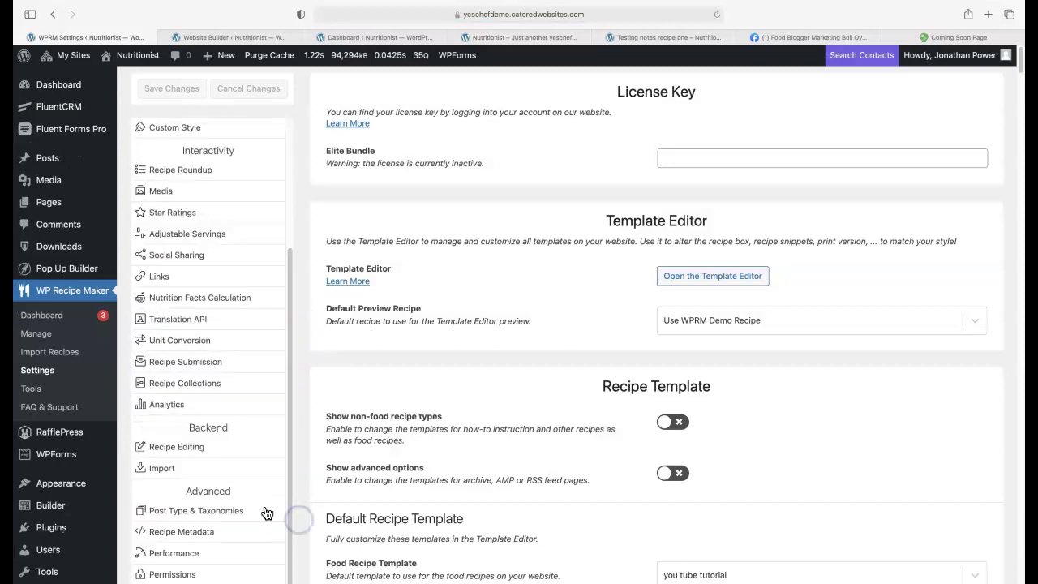
pyautogui.click(185, 387)
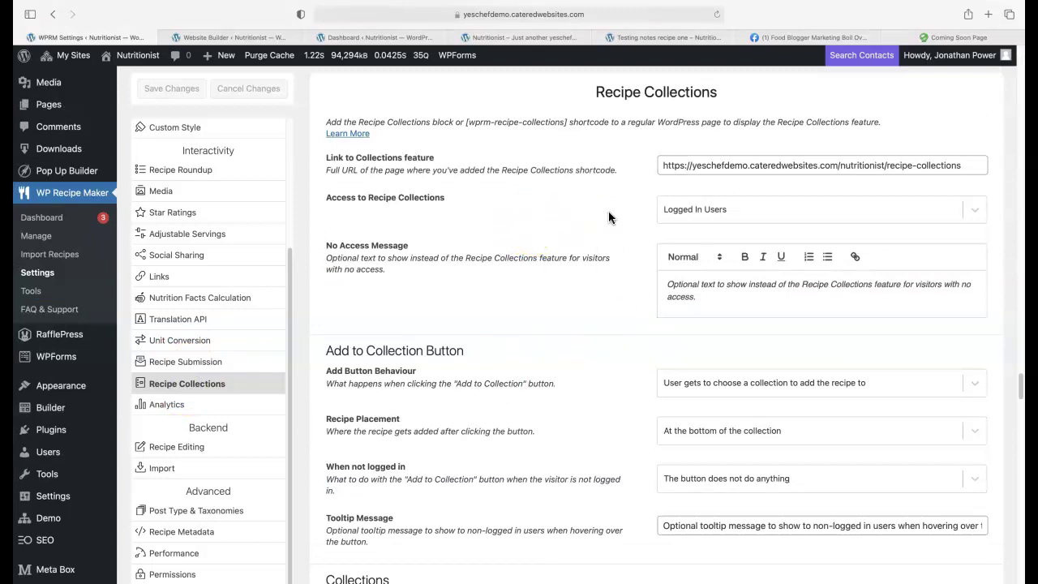
# - Examine the Link to Collections feature URL and the [wprm-recipe-collections] shortcode note, highlighting the text
pyautogui.click(671, 164)
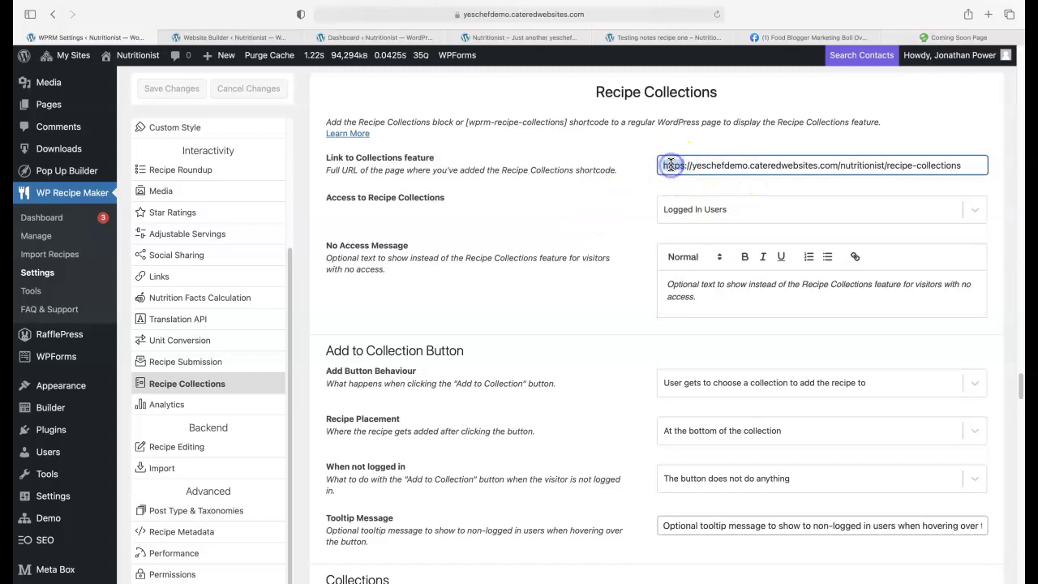
pyautogui.doubleClick(671, 164)
pyautogui.tripleClick(671, 164)
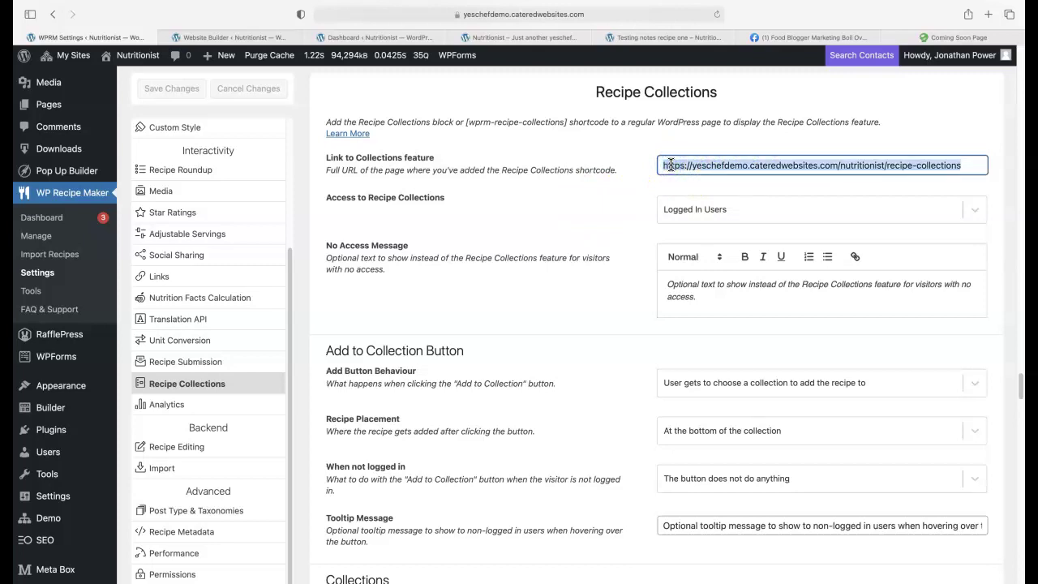
pyautogui.click(493, 154)
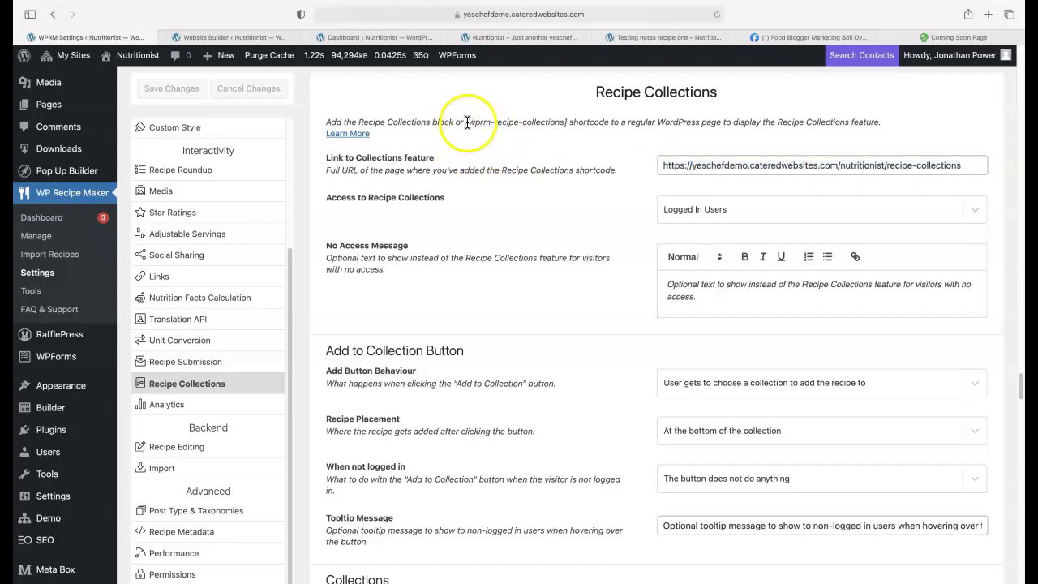
pyautogui.moveTo(465, 120); pyautogui.dragTo(560, 111)
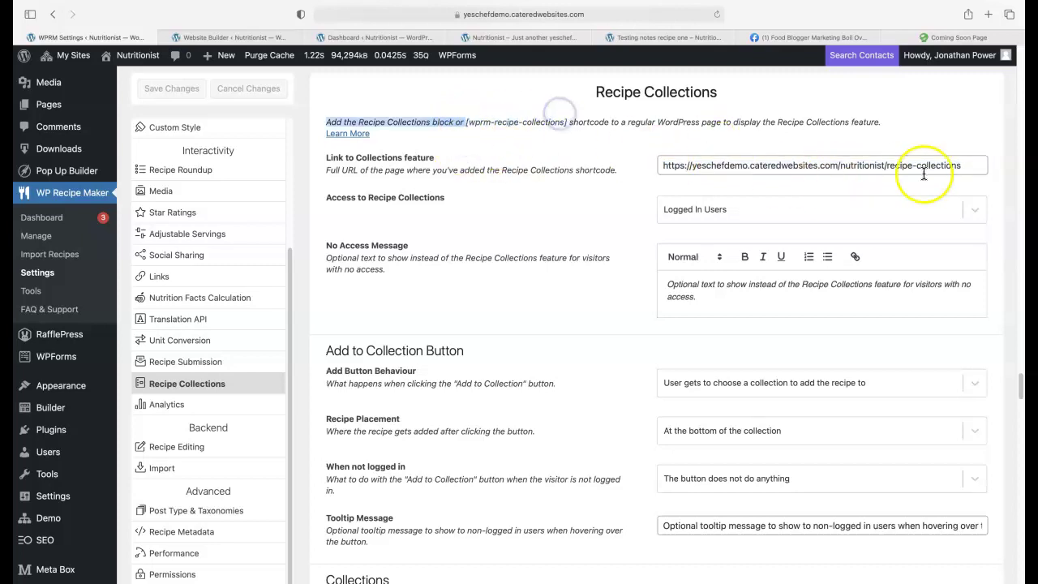
pyautogui.moveTo(887, 167); pyautogui.dragTo(932, 169)
pyautogui.click(716, 167)
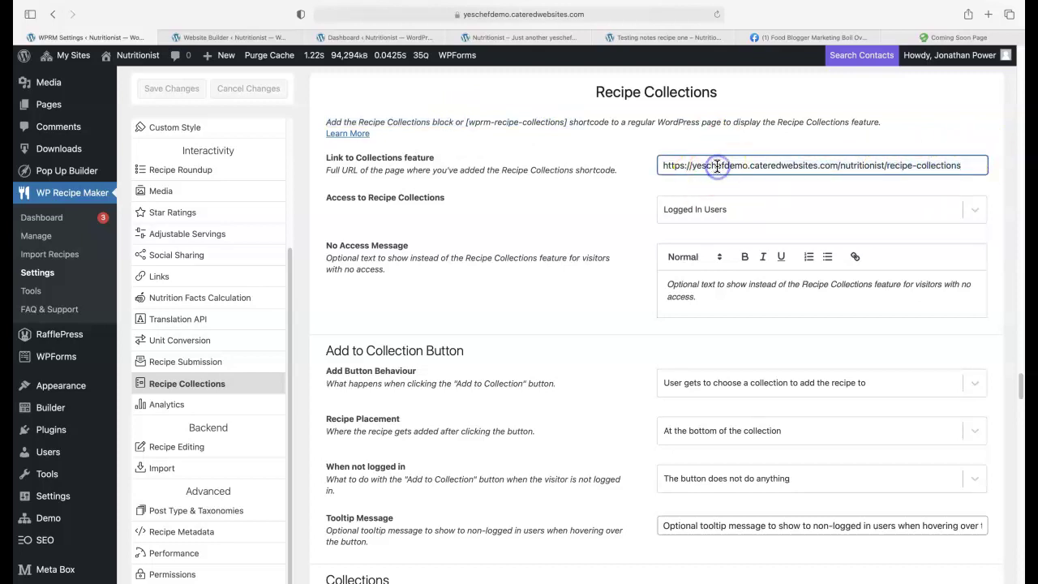
# - Copy the Link to Collections feature URL from the settings and load that page in the Coming Soon Page tab
pyautogui.press('super+a')
pyautogui.press('super+c')
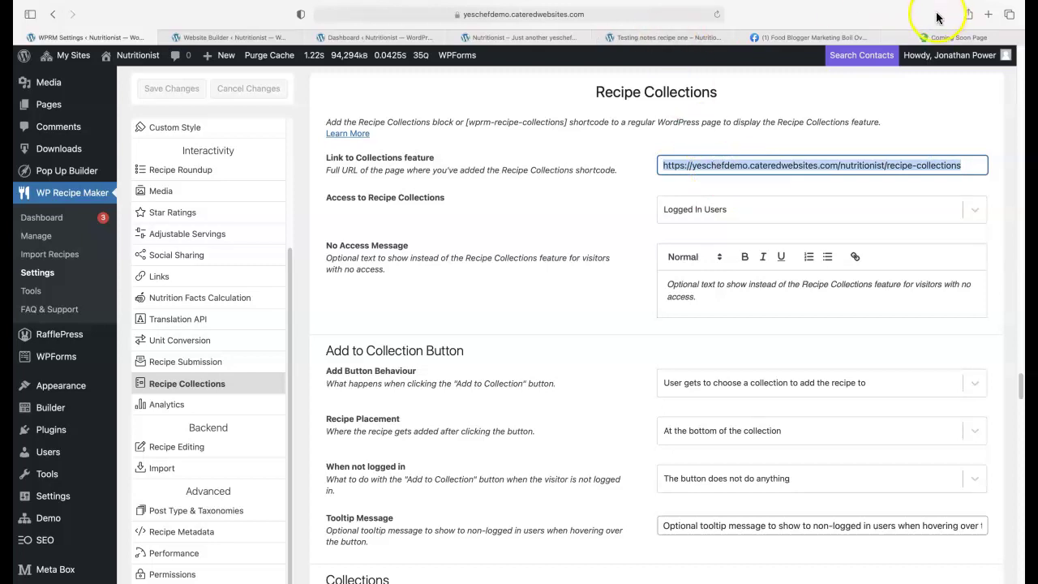
pyautogui.click(958, 39)
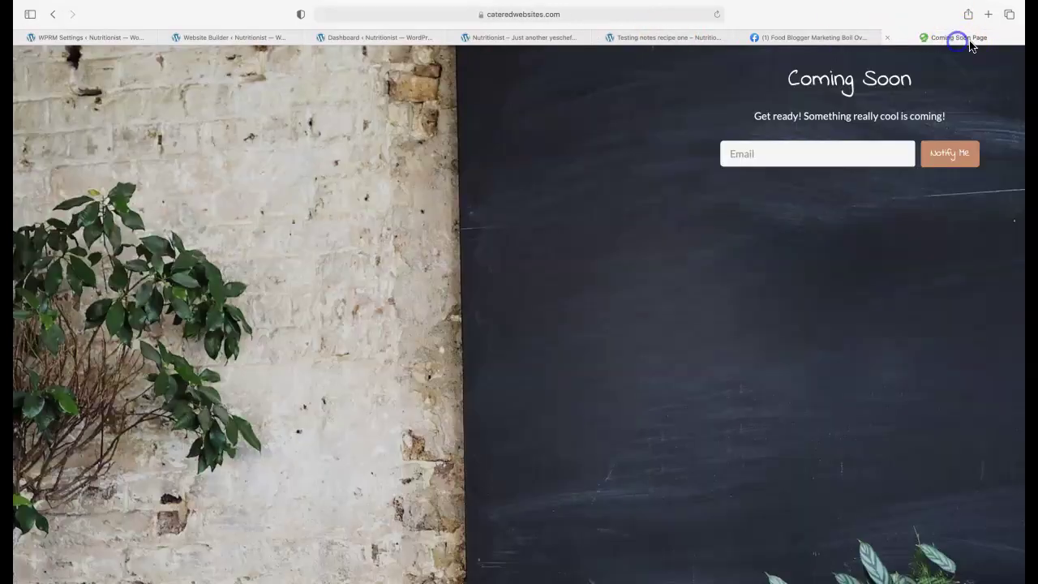
pyautogui.click(397, 16)
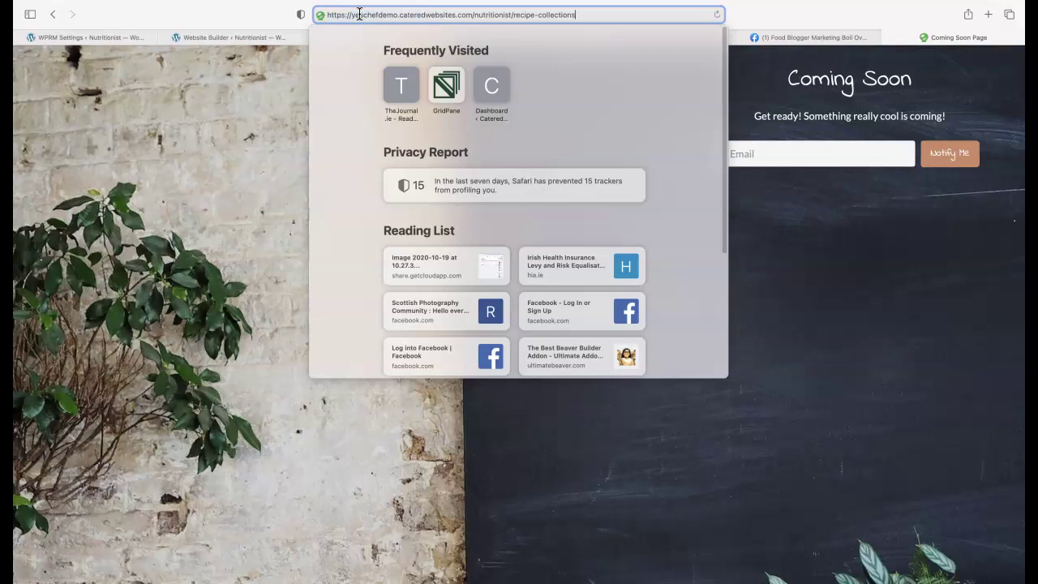
pyautogui.press('super+v')
pyautogui.press('Return')
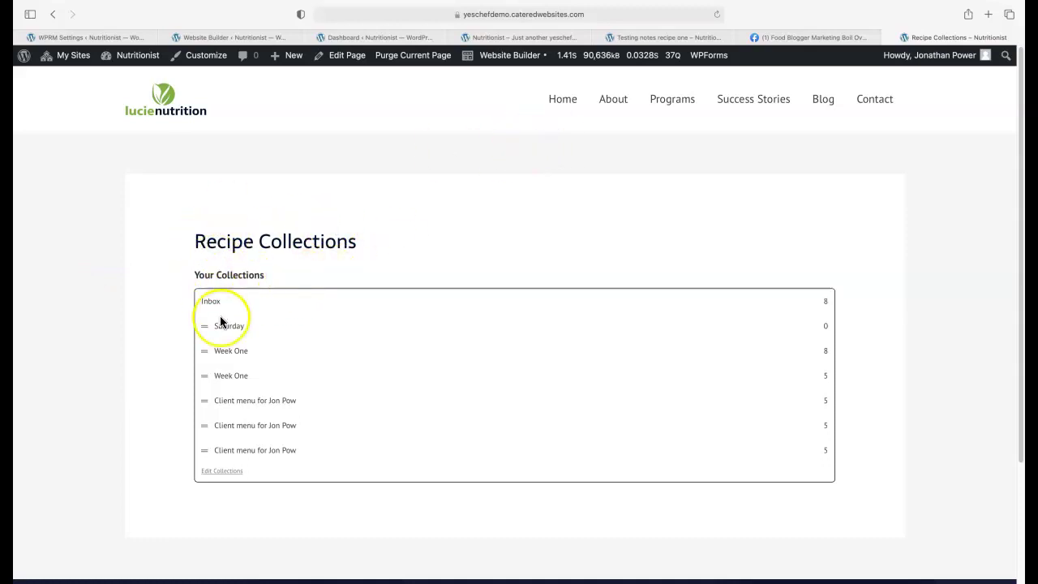
# - Open the Recipe Collections page for editing and add an empty Shortcode block below the existing one
pyautogui.click(347, 57)
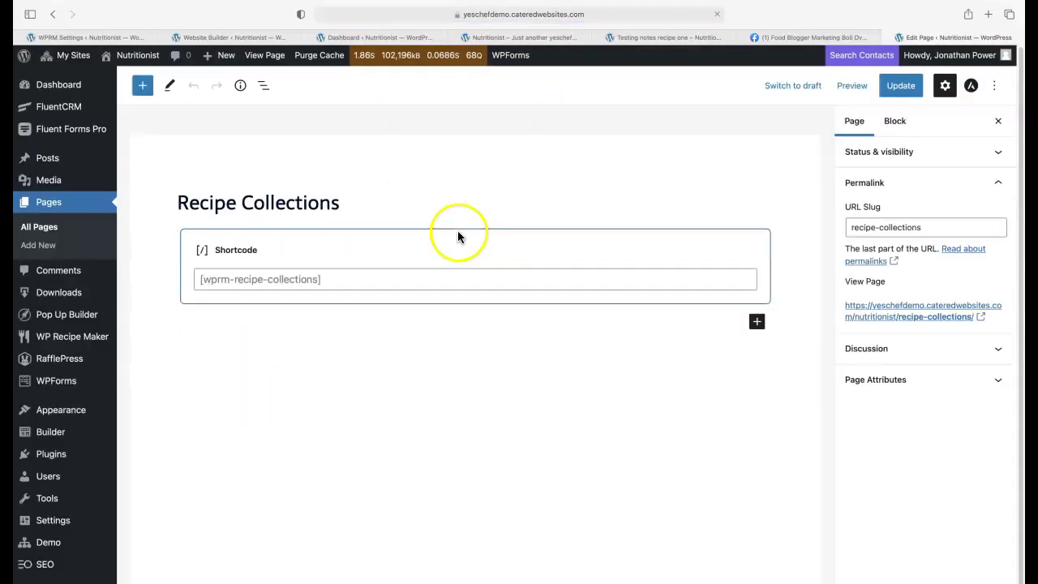
pyautogui.click(756, 323)
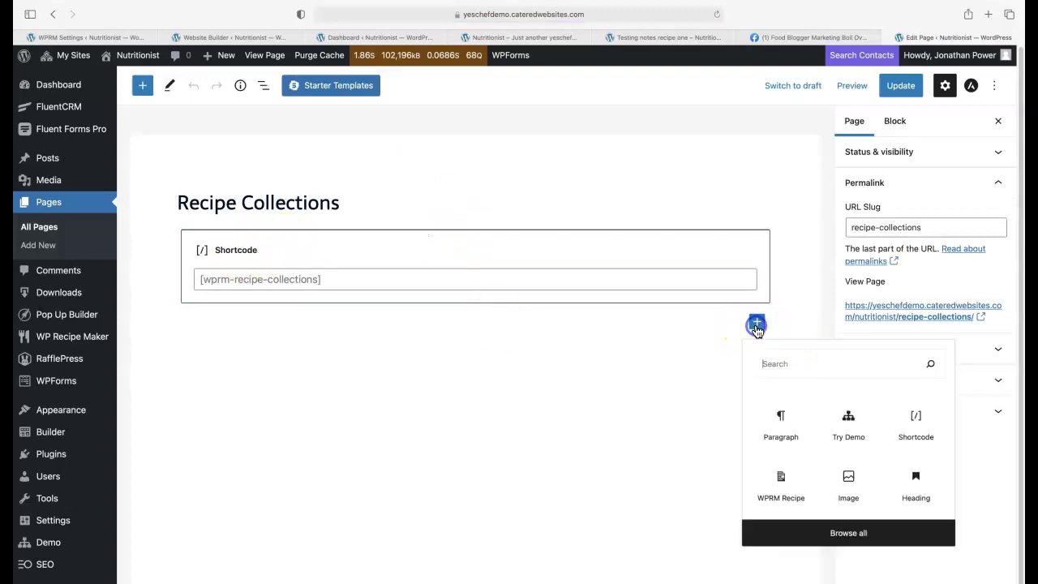
pyautogui.click(921, 422)
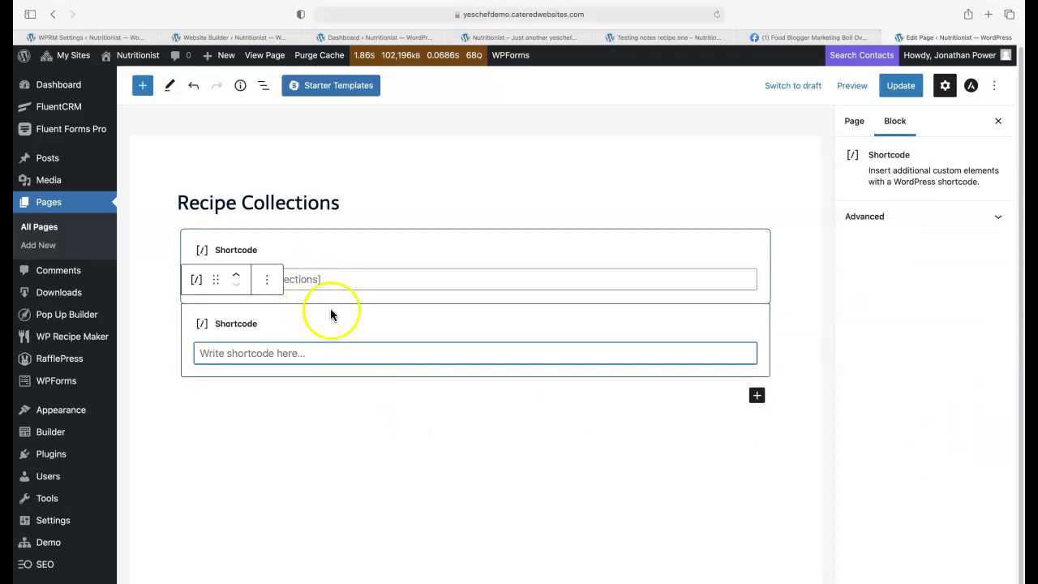
# - Copy the [wprm-recipe-collections] shortcode from the WP Recipe Maker settings and paste it into the new Shortcode block
pyautogui.click(103, 38)
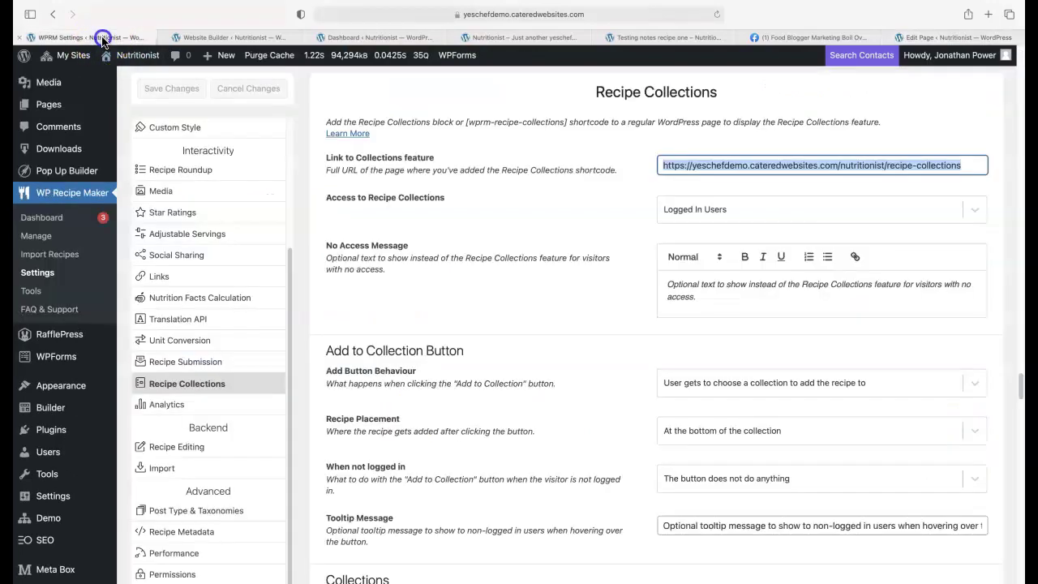
pyautogui.moveTo(466, 126); pyautogui.dragTo(568, 124)
pyautogui.rightClick(531, 122)
pyautogui.click(543, 158)
pyautogui.click(935, 38)
pyautogui.click(228, 352)
pyautogui.press('super+v')
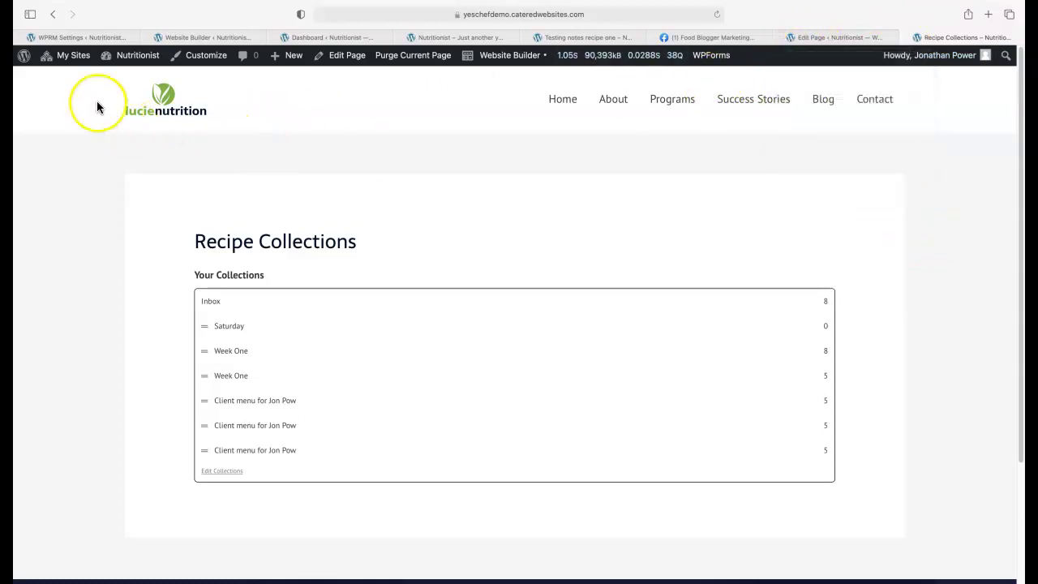
# - Return to the WP Recipe Maker settings and highlight the Add to Collection Button heading
pyautogui.click(71, 37)
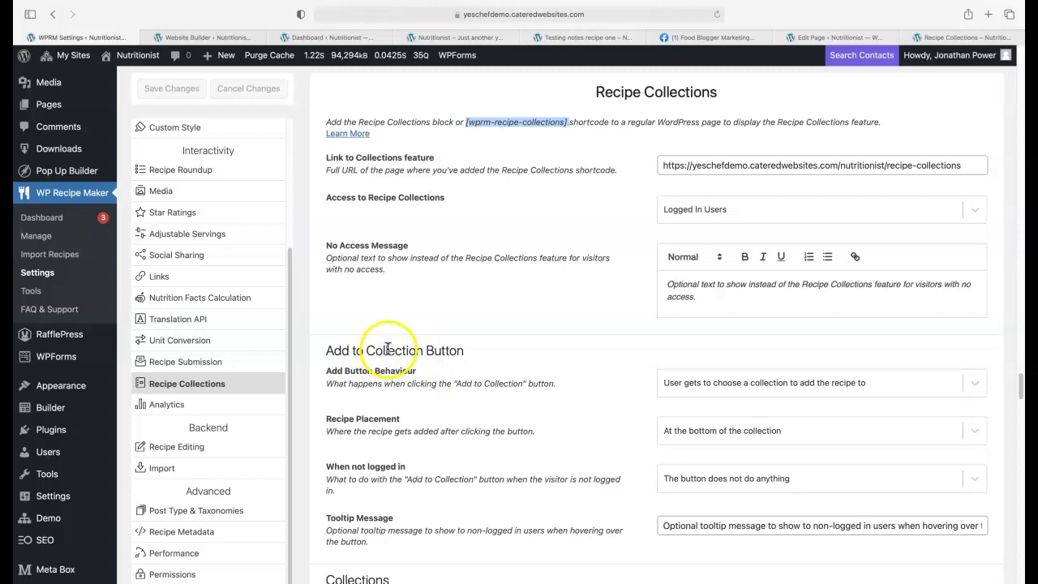
pyautogui.moveTo(388, 348); pyautogui.dragTo(450, 351)
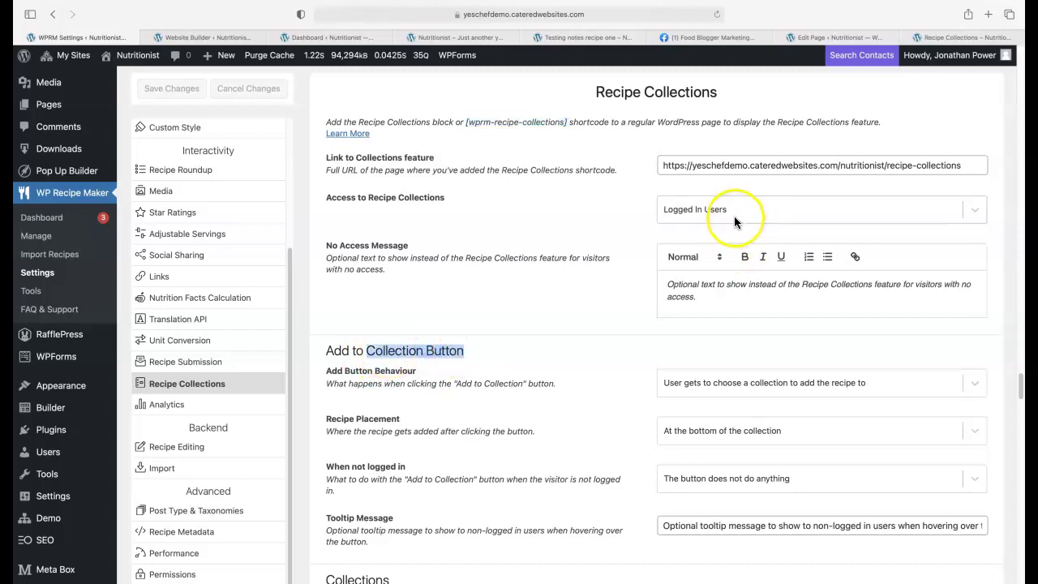
# - Try Everyone for Access to Recipe Collections and restore the option to Logged In Users
pyautogui.click(733, 215)
pyautogui.click(694, 240)
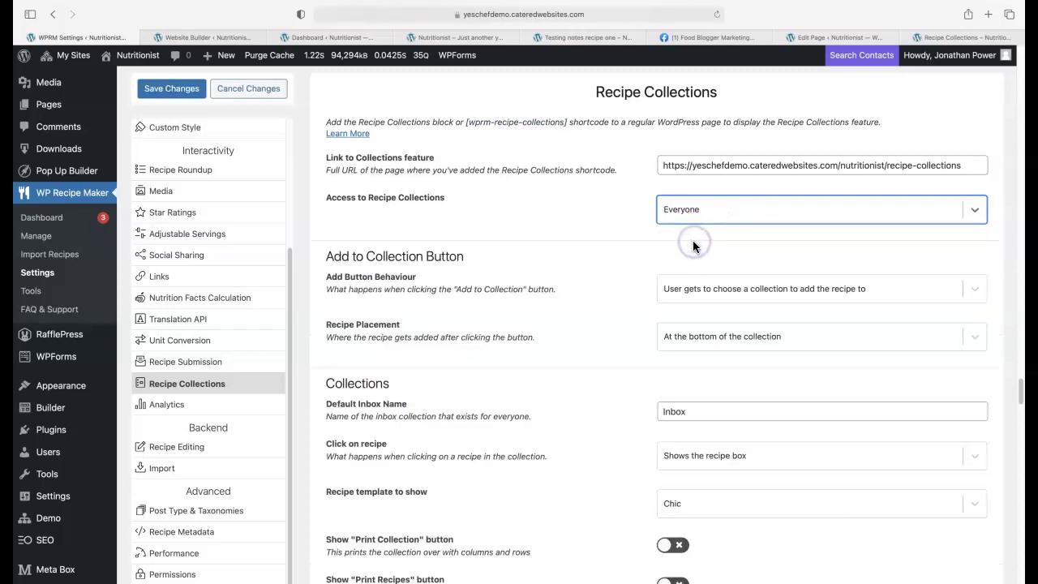
pyautogui.click(674, 210)
pyautogui.click(683, 209)
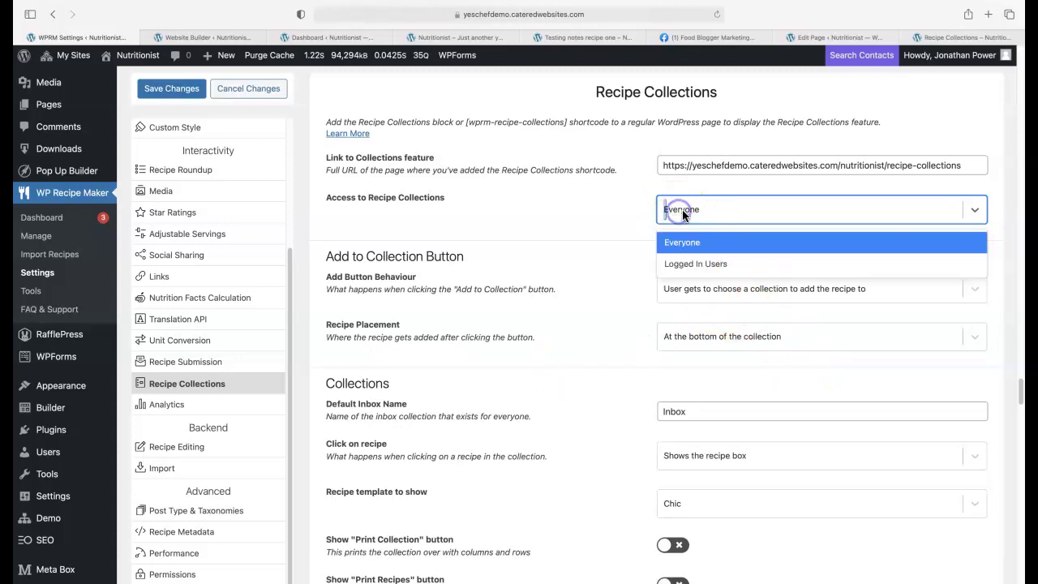
pyautogui.click(683, 265)
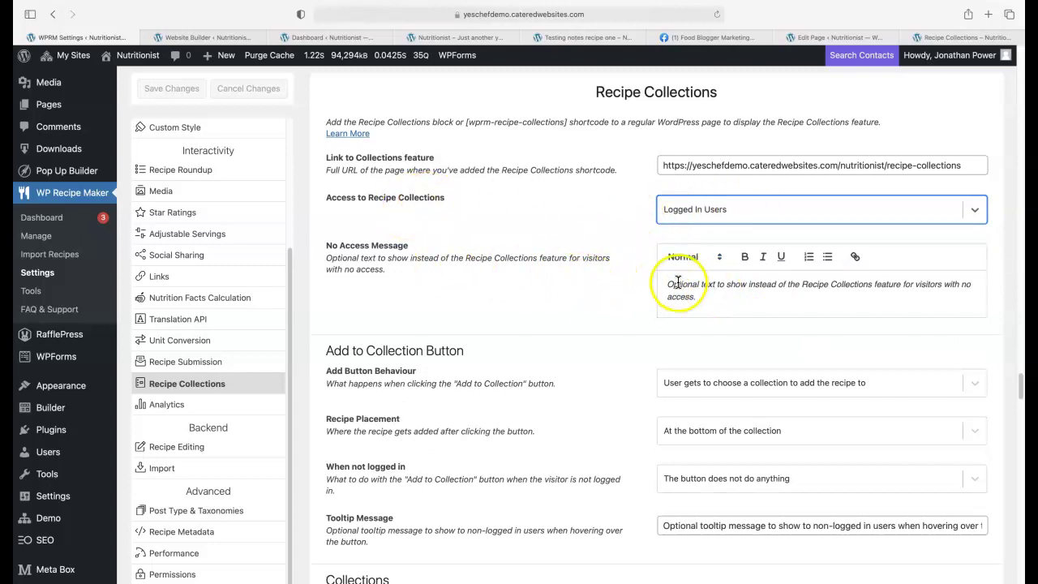
# - Examine the No Access Message text for visitors without access and the Access to Recipe Collections options
pyautogui.moveTo(667, 285); pyautogui.dragTo(698, 309)
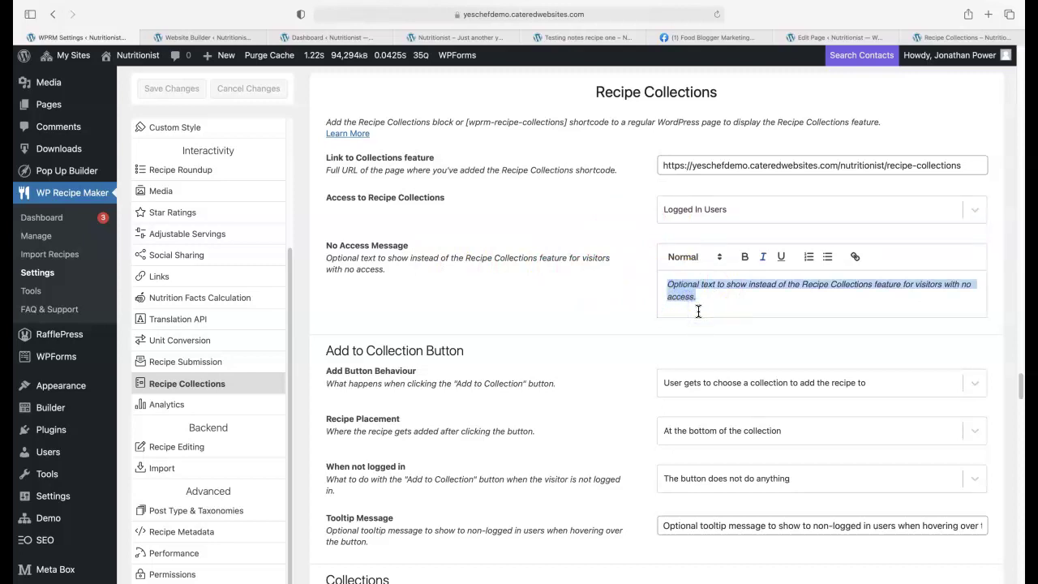
pyautogui.moveTo(669, 283); pyautogui.dragTo(689, 295)
pyautogui.moveTo(687, 295); pyautogui.dragTo(685, 285)
pyautogui.click(585, 301)
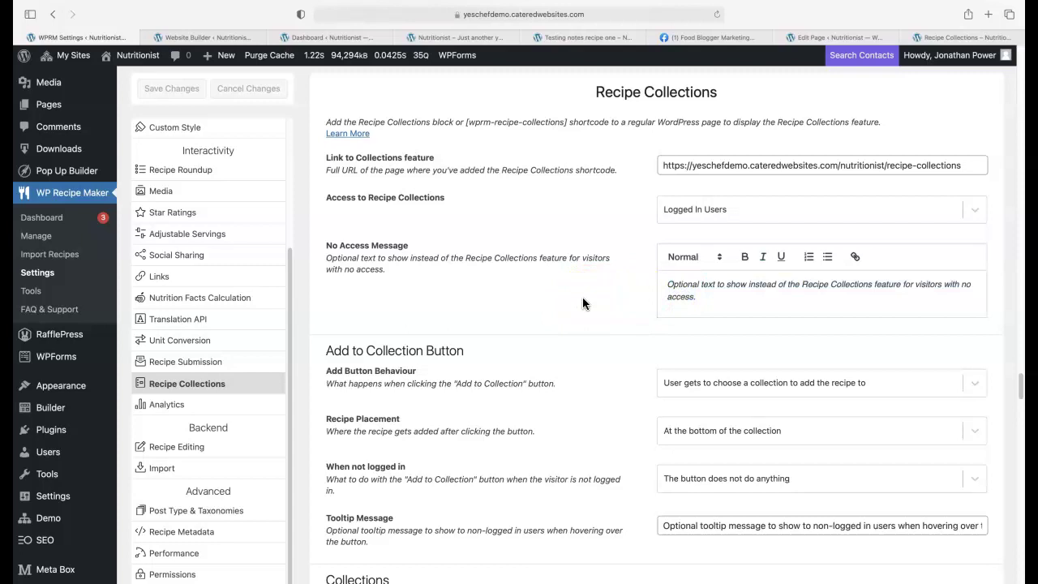
pyautogui.click(582, 297)
pyautogui.scroll(-1, 581, 298)
pyautogui.scroll(-1, 581, 291)
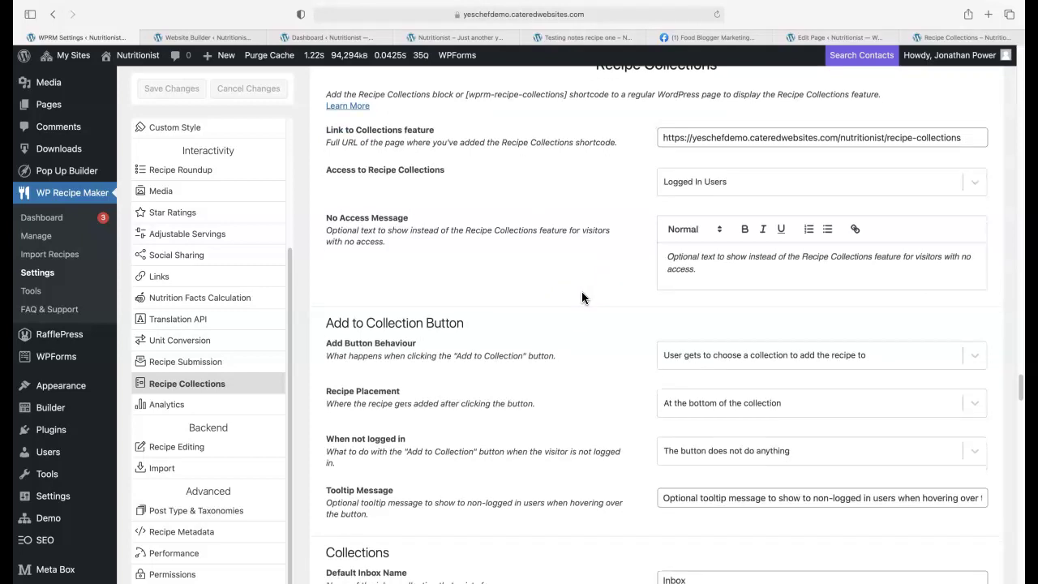
pyautogui.click(588, 264)
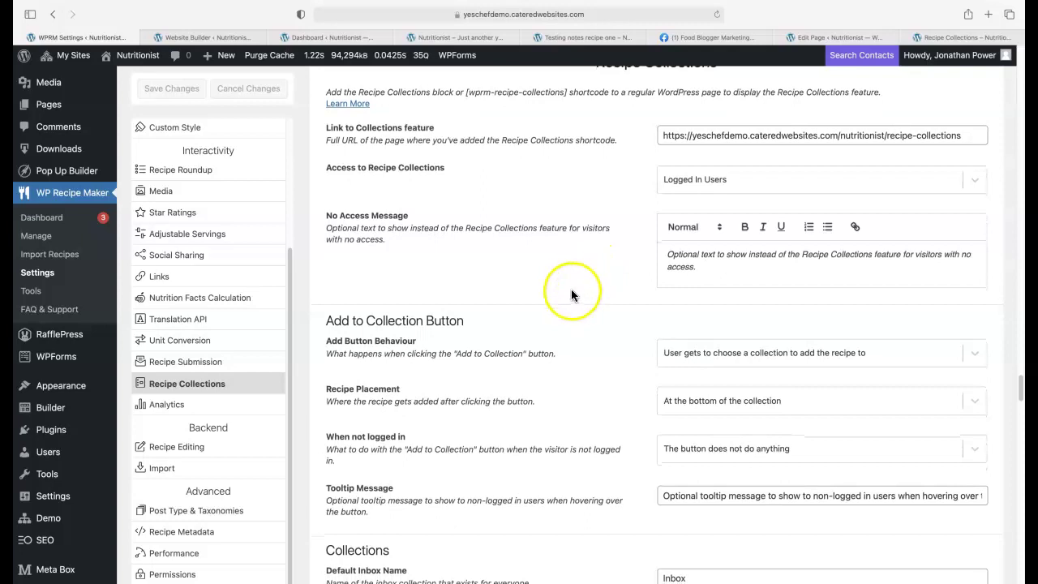
pyautogui.click(683, 183)
pyautogui.click(583, 201)
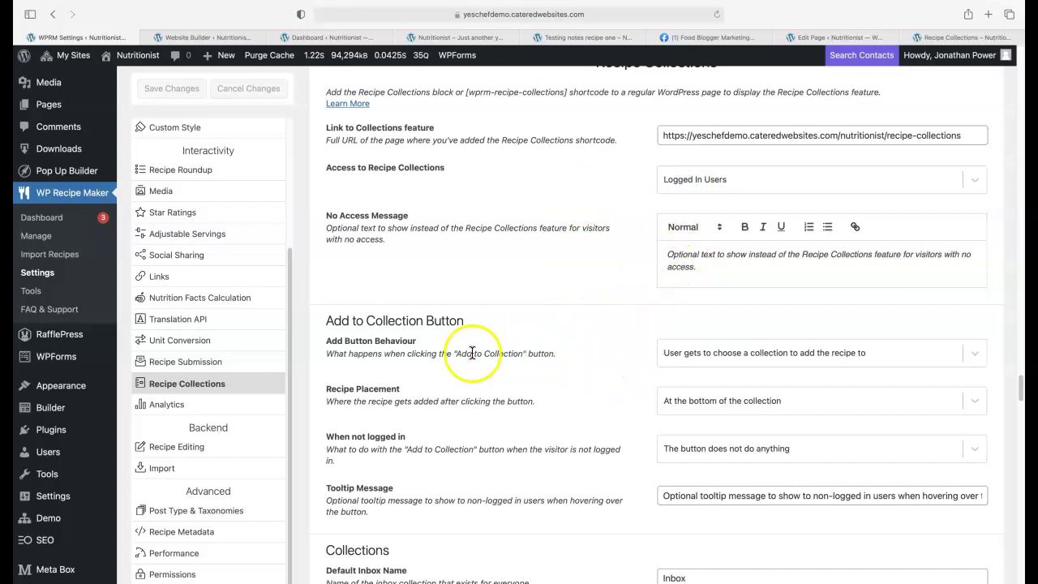
# - Review the Add Button Behaviour description and options, comparing them with the collections listed on the Recipe Collections page
pyautogui.moveTo(356, 353); pyautogui.dragTo(555, 353)
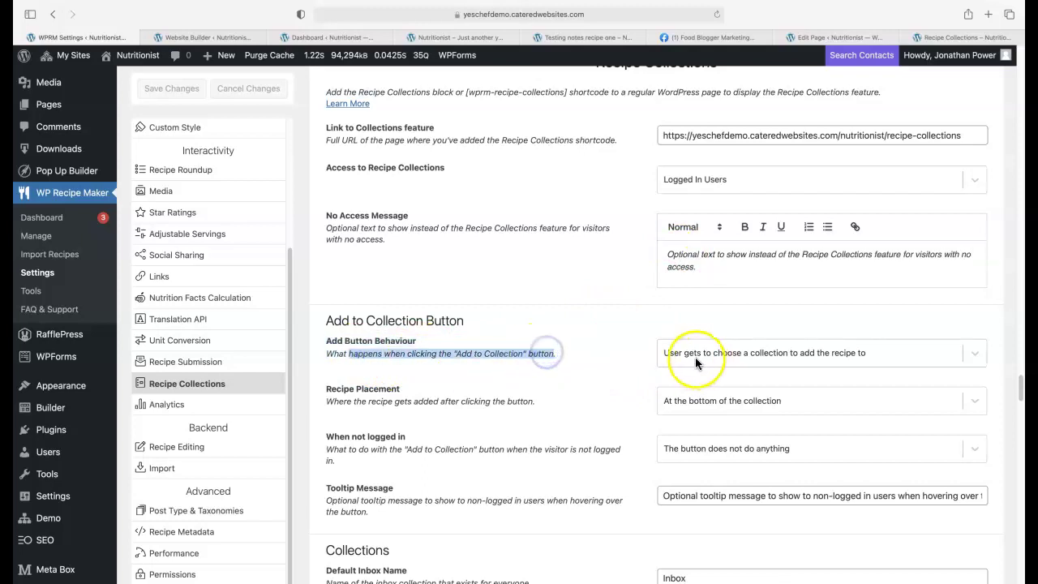
pyautogui.click(738, 359)
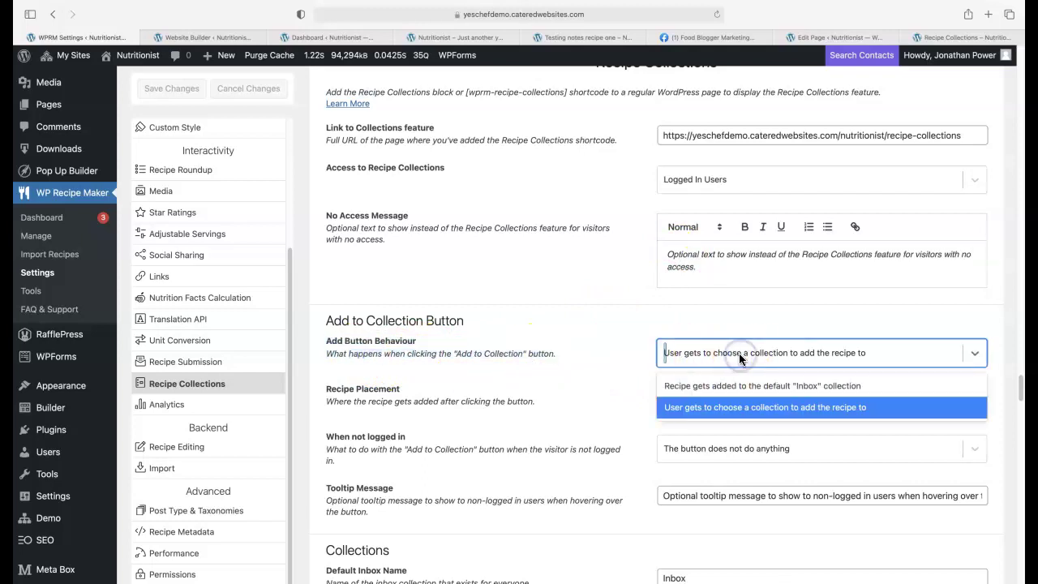
pyautogui.click(731, 391)
pyautogui.click(955, 37)
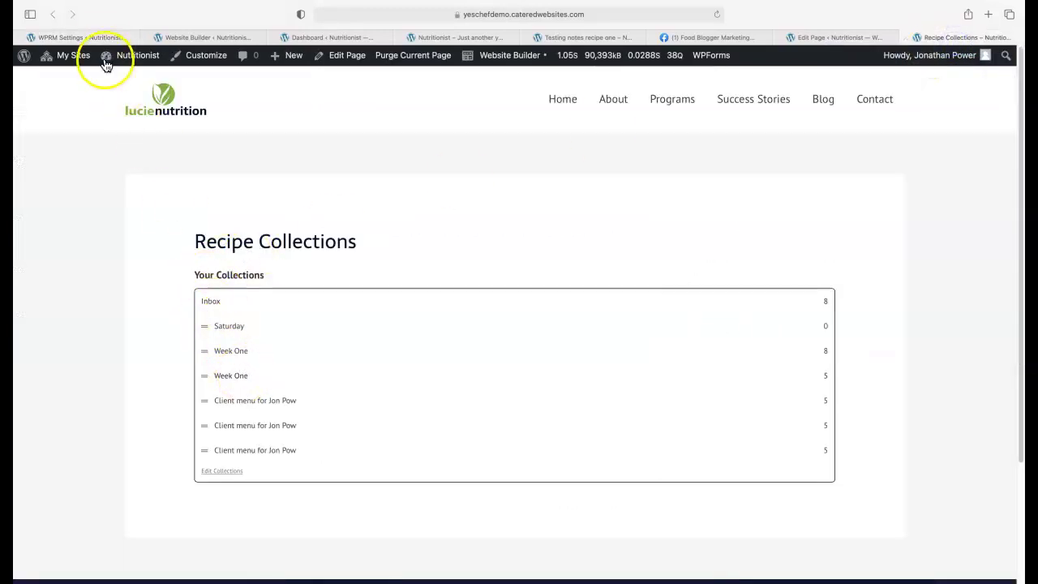
pyautogui.click(81, 37)
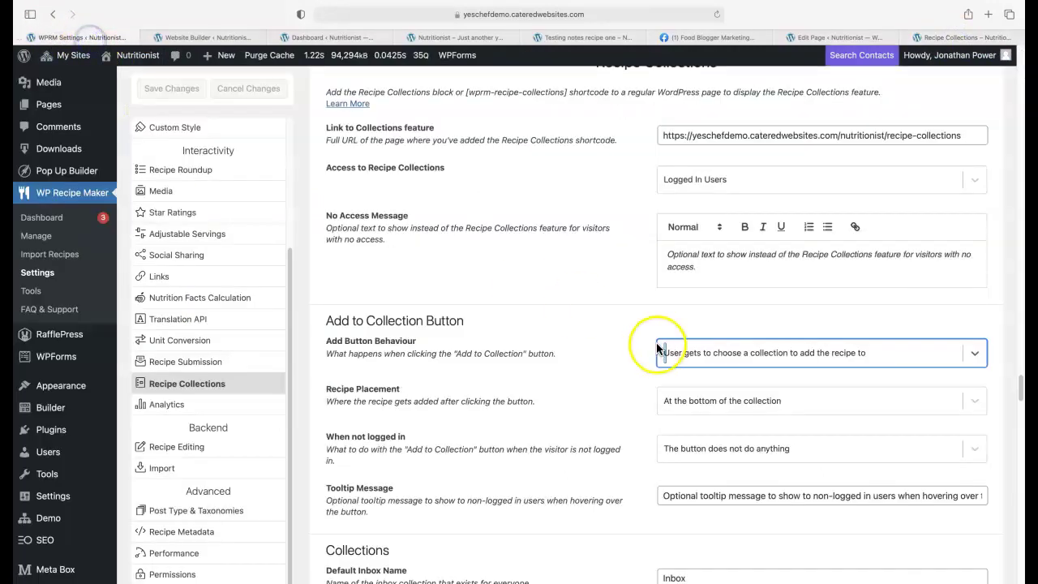
pyautogui.click(693, 355)
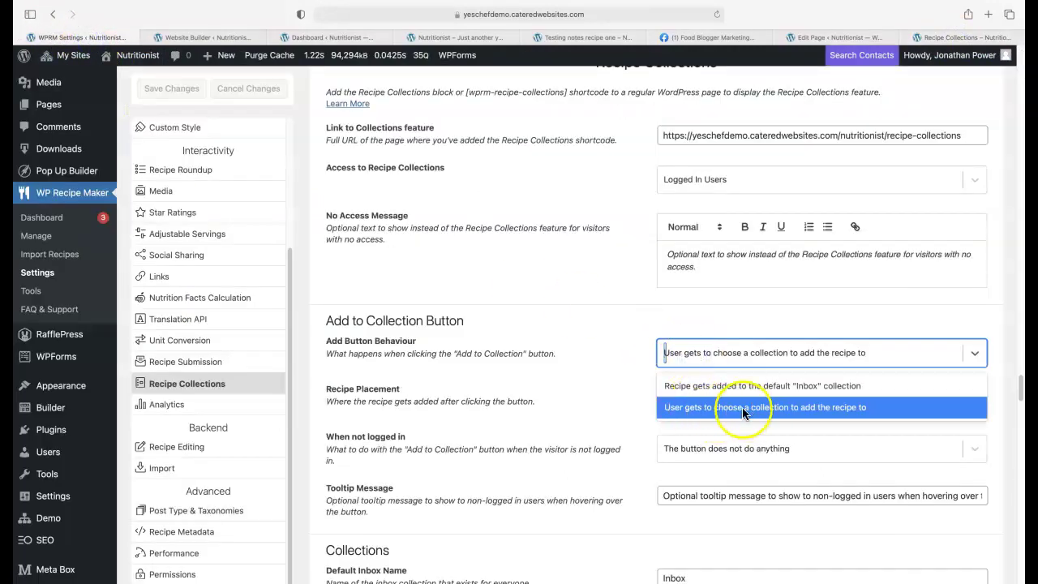
pyautogui.click(607, 344)
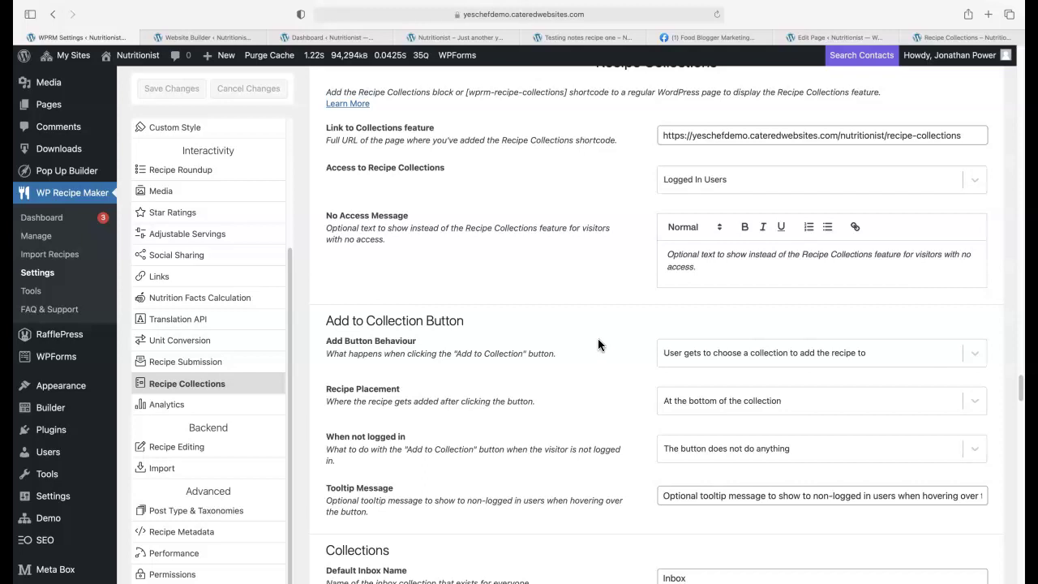
# - Review the Recipe Placement setting and check the Recipe Collections page to see where added recipes would go
pyautogui.scroll(-2, 600, 349)
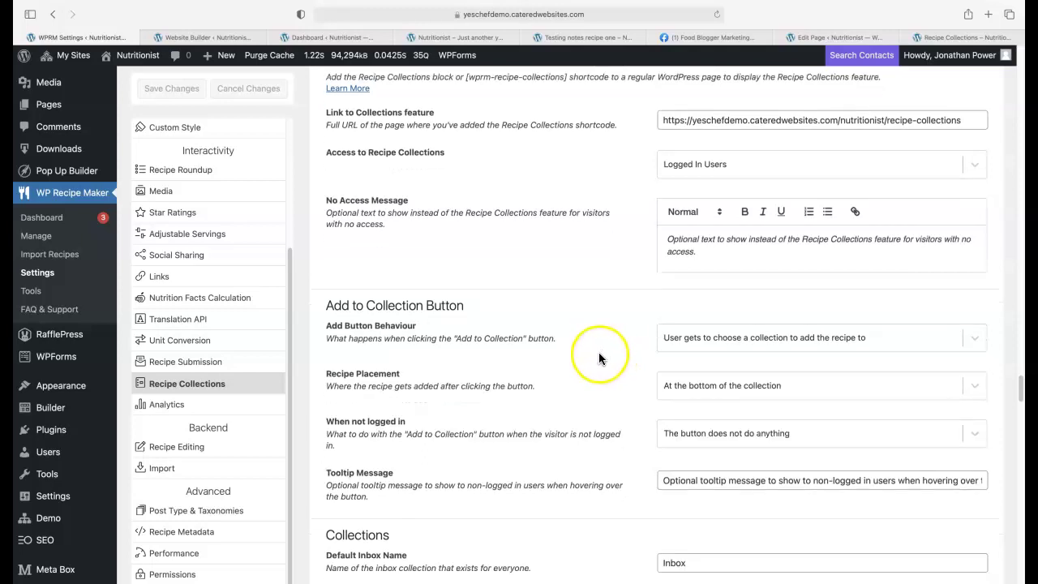
pyautogui.scroll(-3, 601, 359)
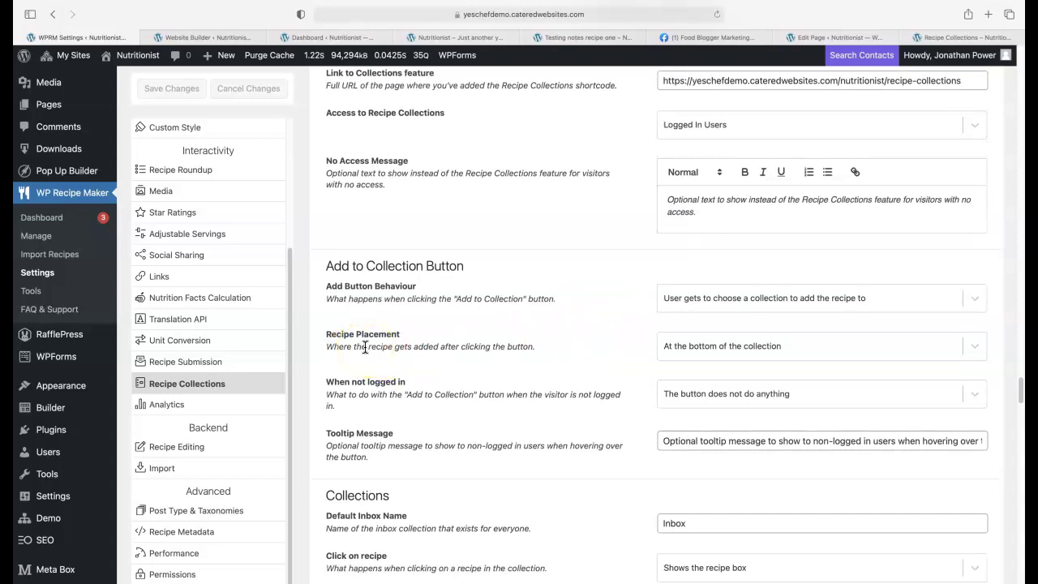
pyautogui.moveTo(329, 346); pyautogui.dragTo(516, 346)
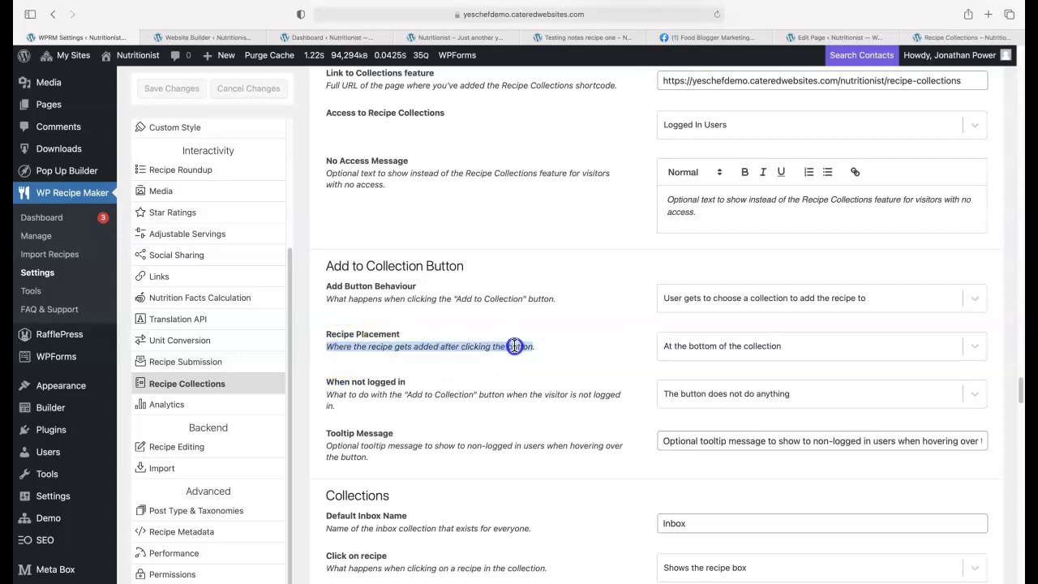
pyautogui.click(693, 346)
pyautogui.click(614, 325)
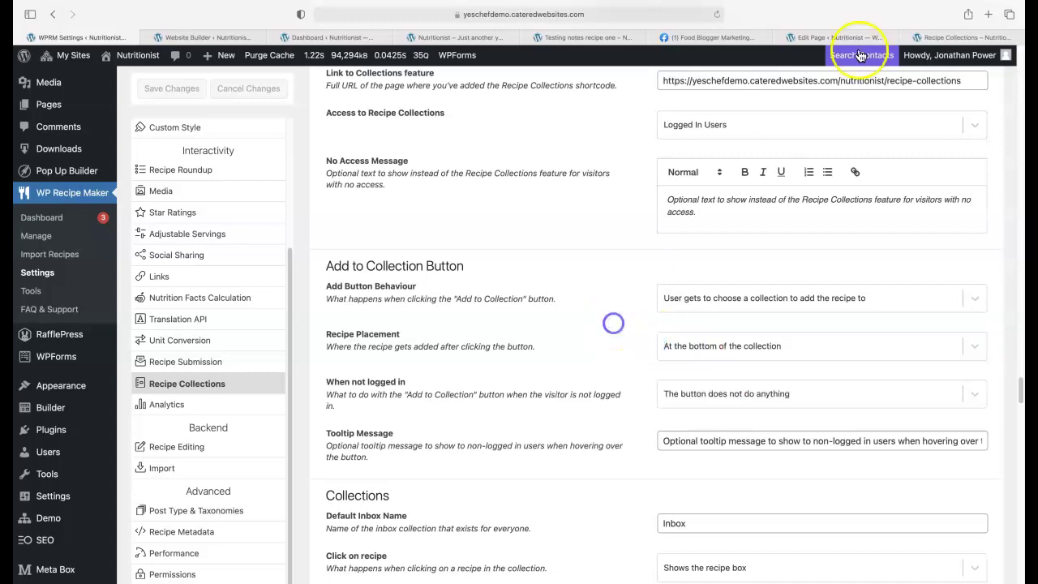
pyautogui.click(940, 37)
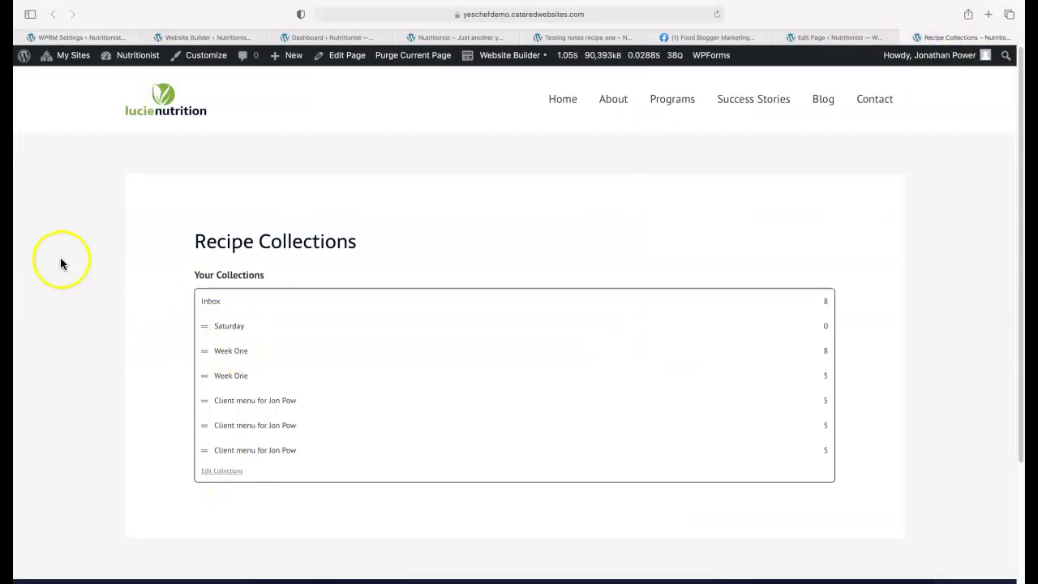
pyautogui.click(74, 37)
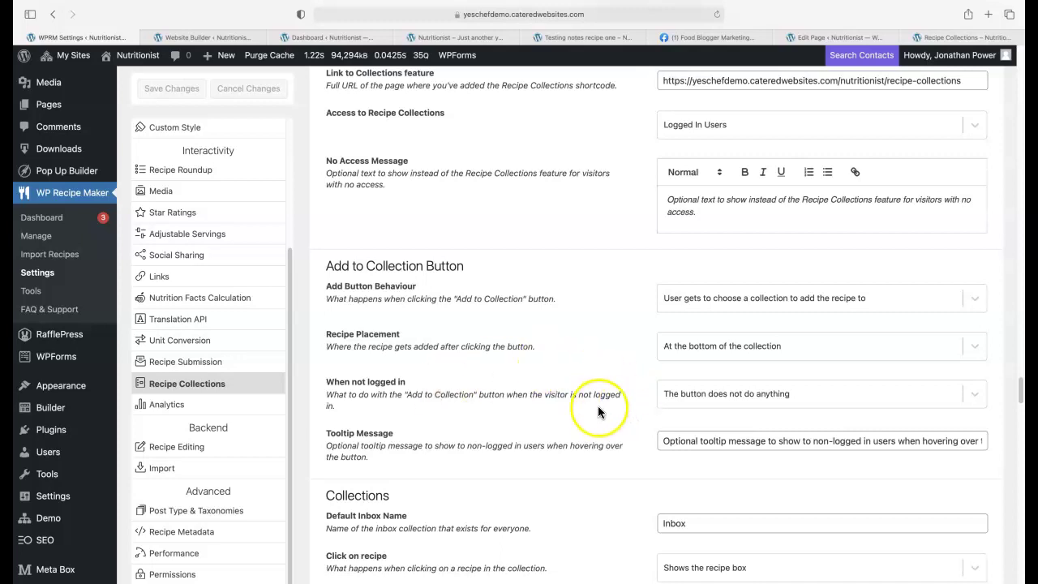
# - Review the When not logged in setting and its options for the Add to Collection button
pyautogui.scroll(-1, 589, 419)
pyautogui.scroll(-1, 589, 419)
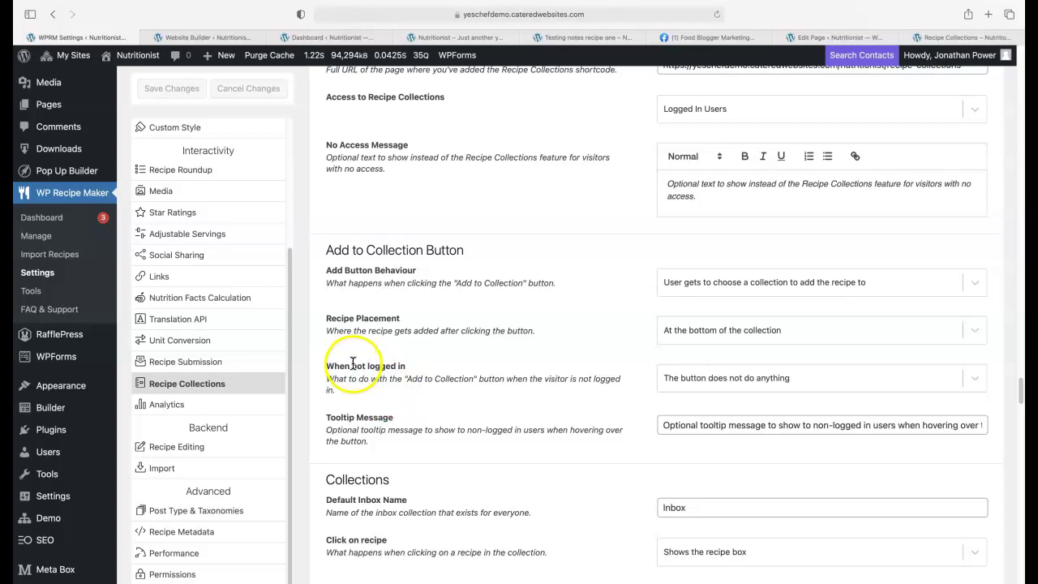
pyautogui.click(700, 381)
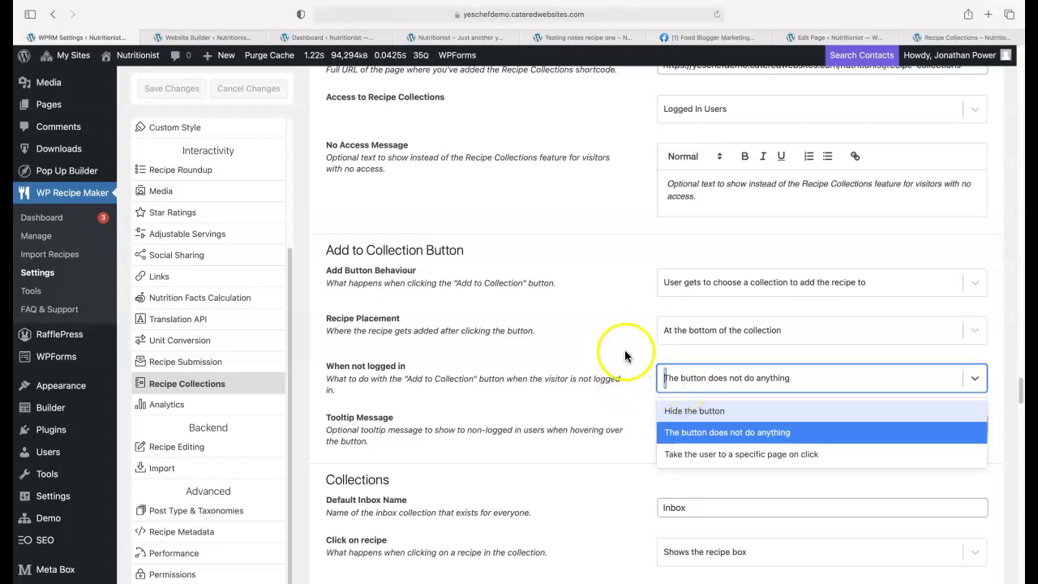
pyautogui.moveTo(623, 350); pyautogui.dragTo(621, 340)
pyautogui.click(607, 406)
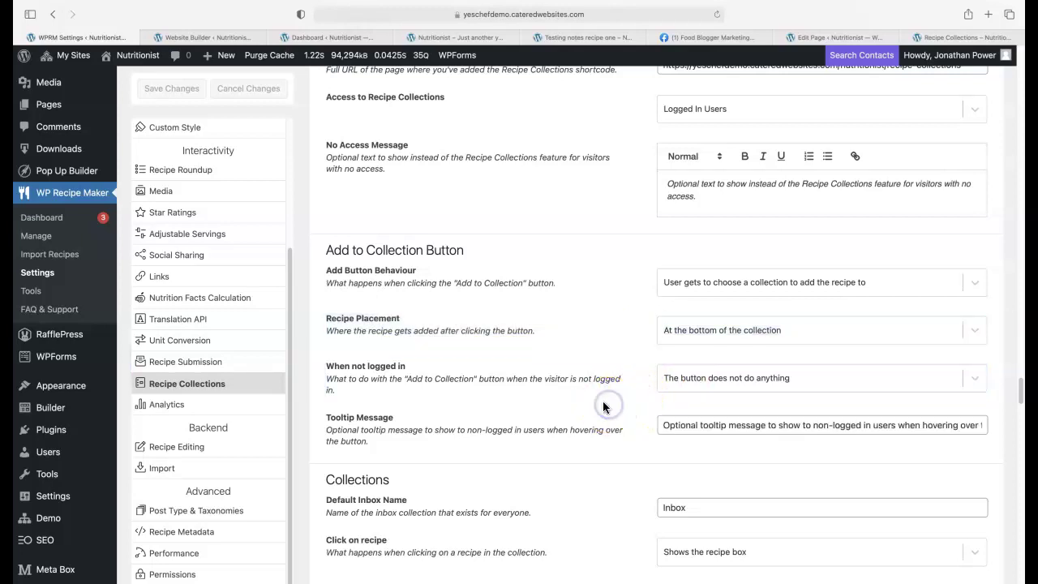
# - Set When not logged in to "Take the user to a specific page on click" and save the changes
pyautogui.click(683, 381)
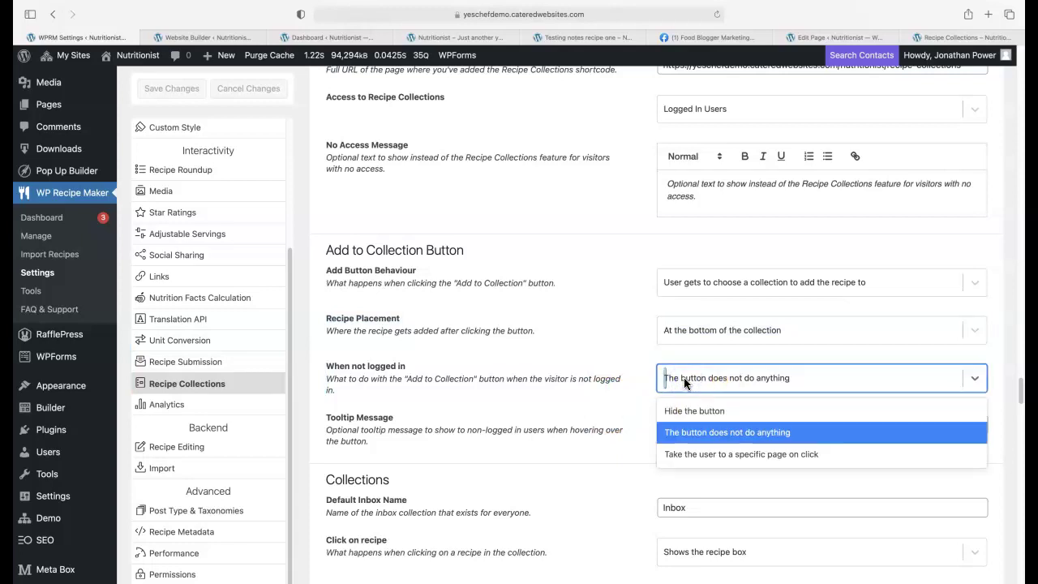
pyautogui.click(687, 414)
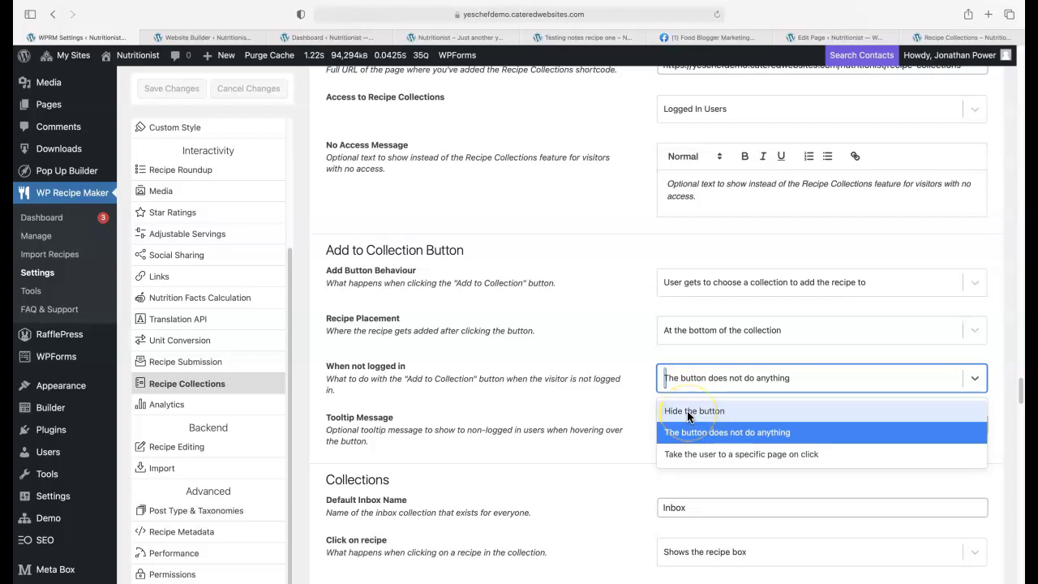
pyautogui.click(697, 455)
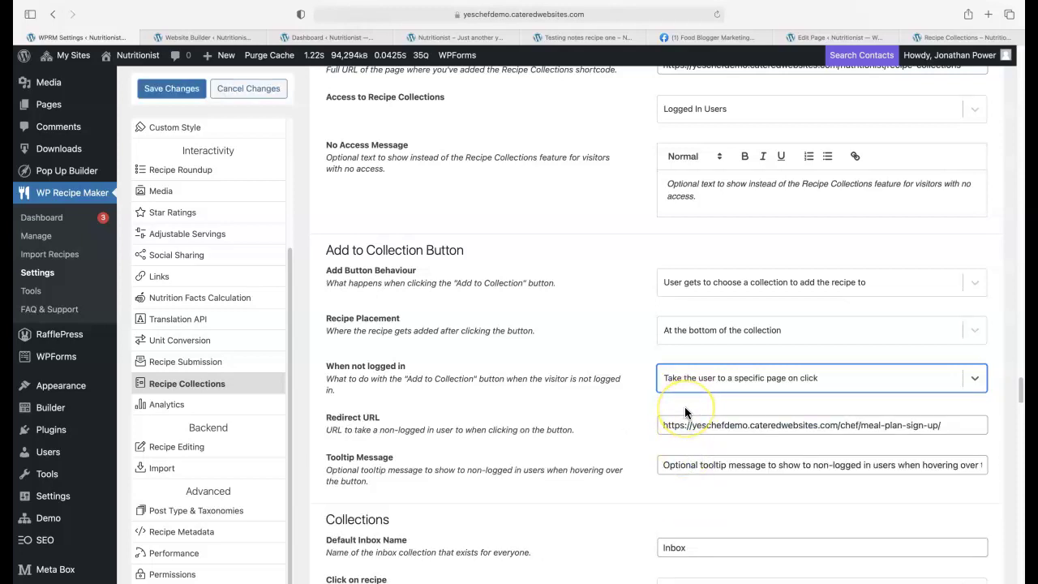
pyautogui.click(595, 406)
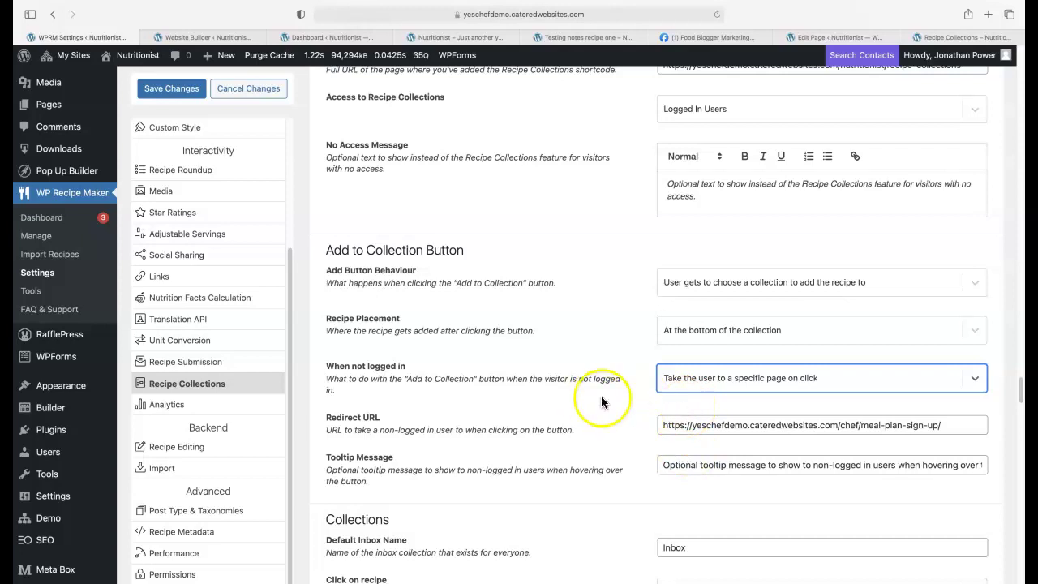
pyautogui.click(182, 97)
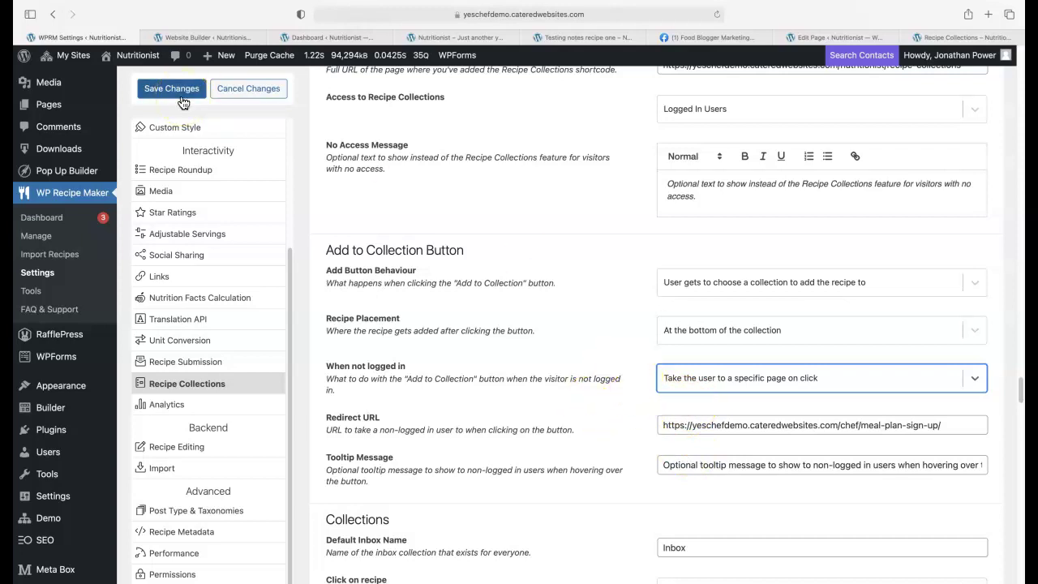
pyautogui.click(170, 98)
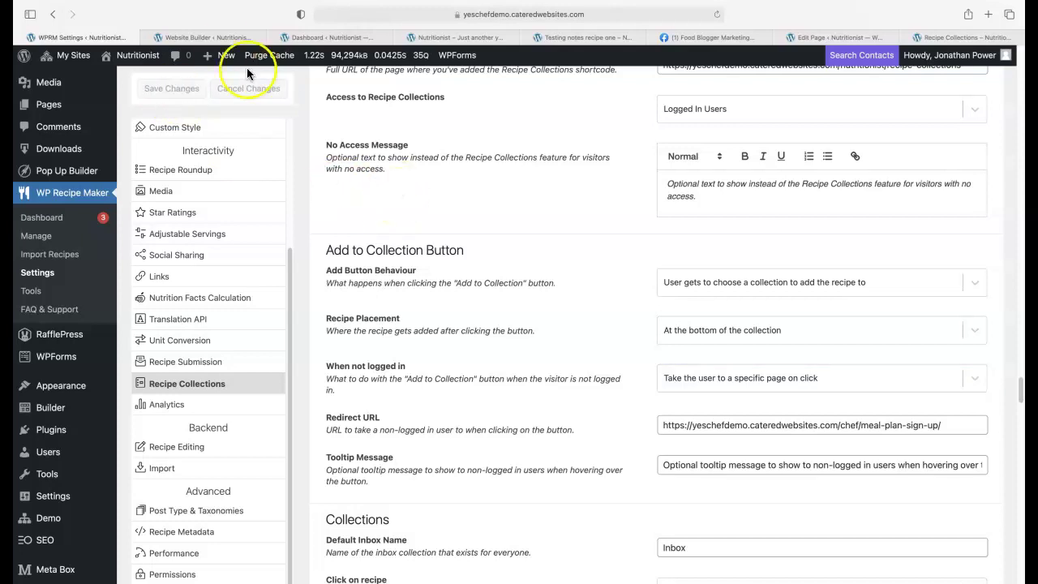
# - Clear the site's cache in the Website Builder settings and return to the Redirect URL setting in WPRM Settings
pyautogui.click(200, 38)
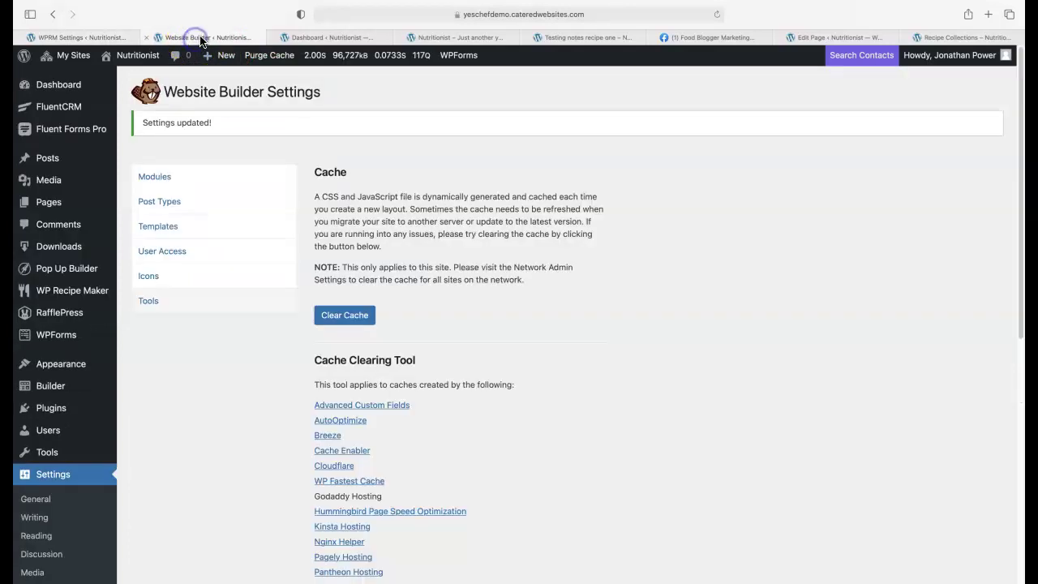
pyautogui.click(57, 87)
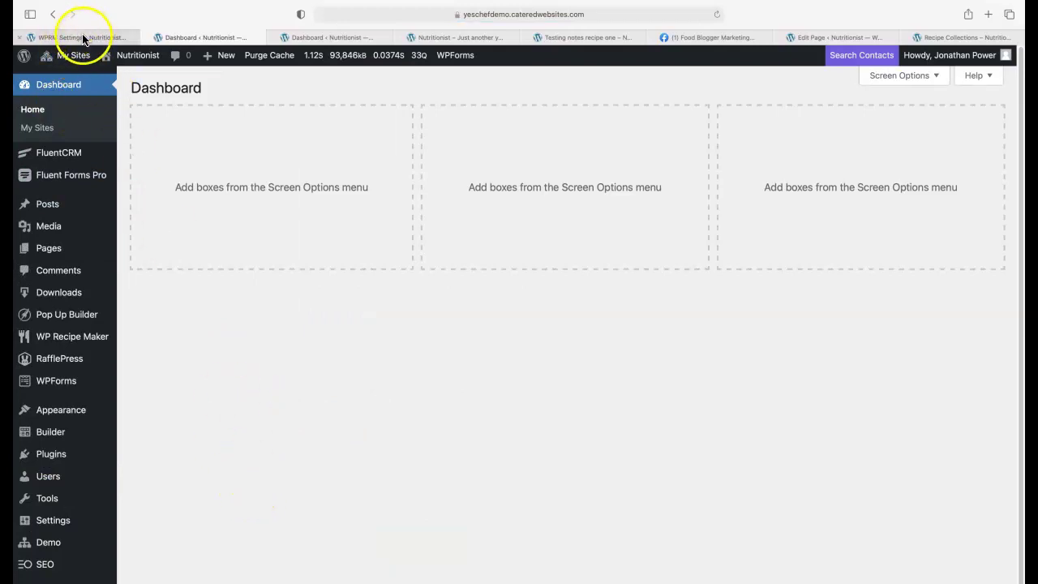
pyautogui.moveTo(81, 40)
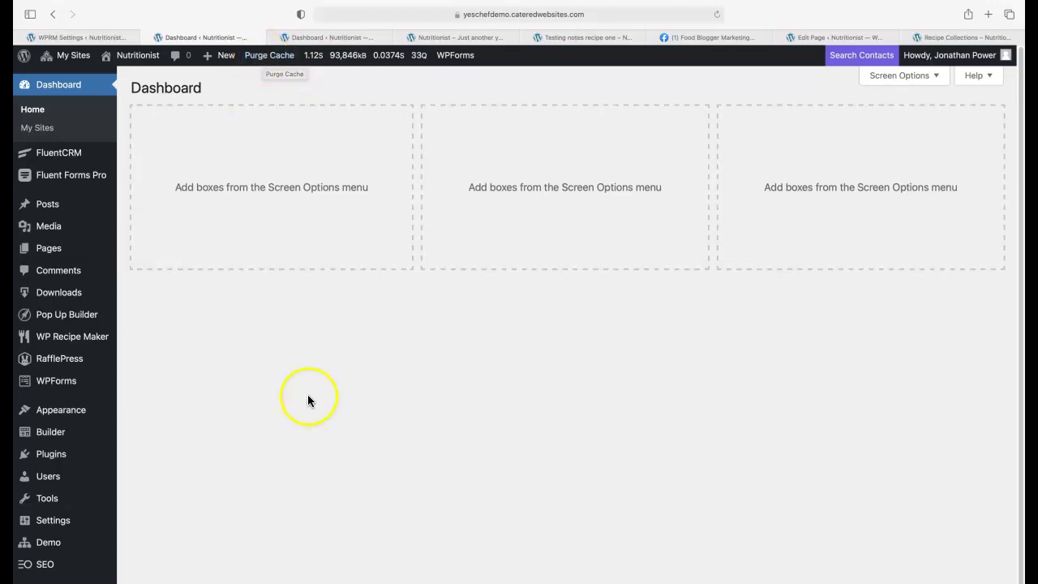
pyautogui.moveTo(49, 523)
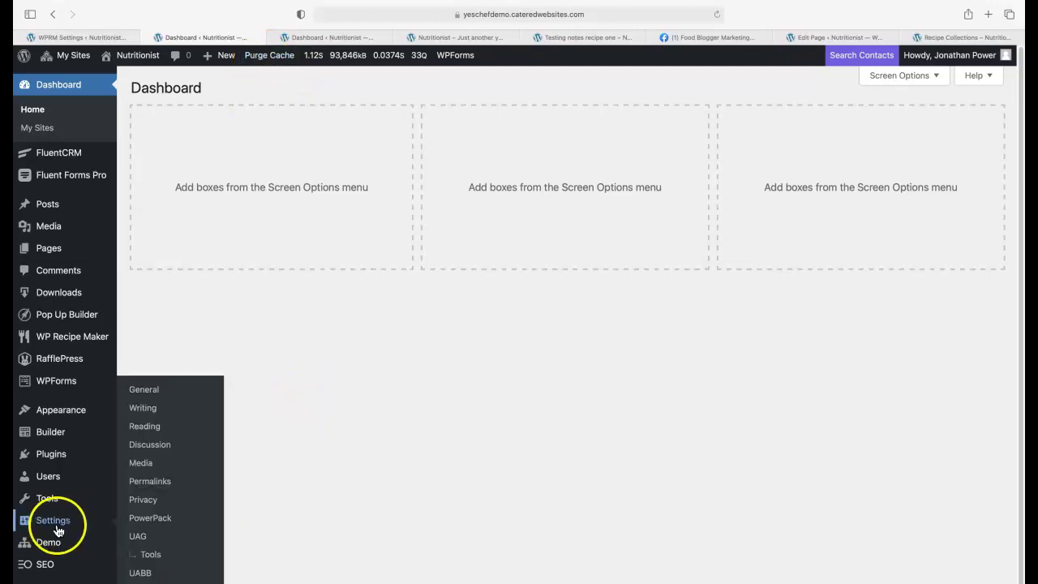
pyautogui.click(49, 523)
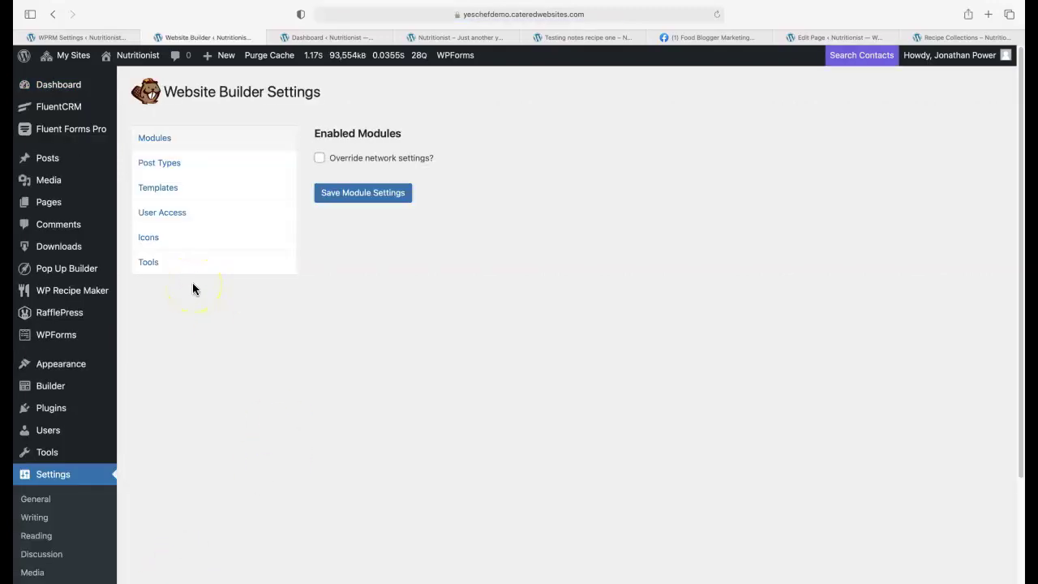
pyautogui.click(170, 265)
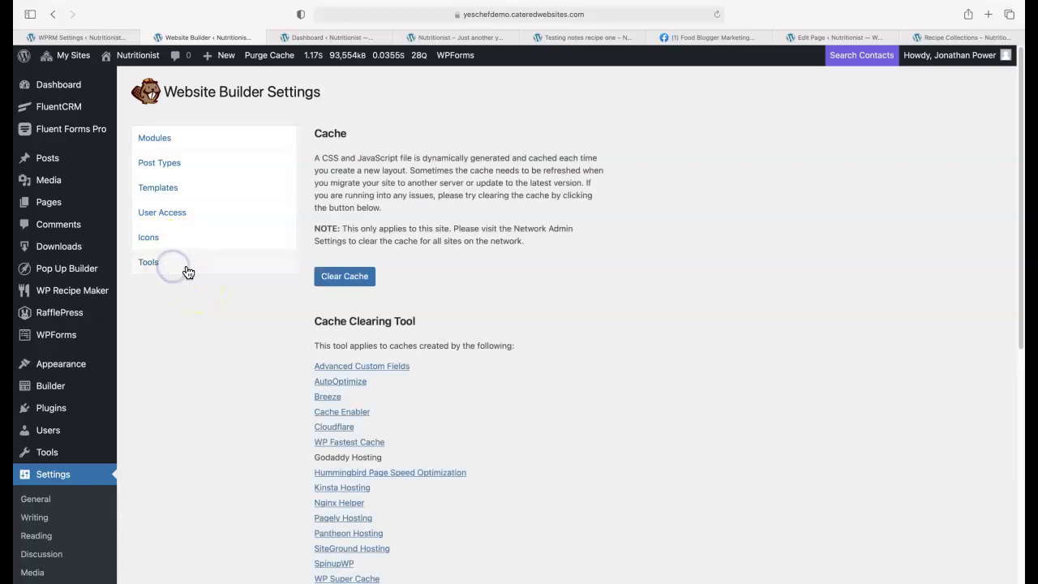
pyautogui.click(344, 278)
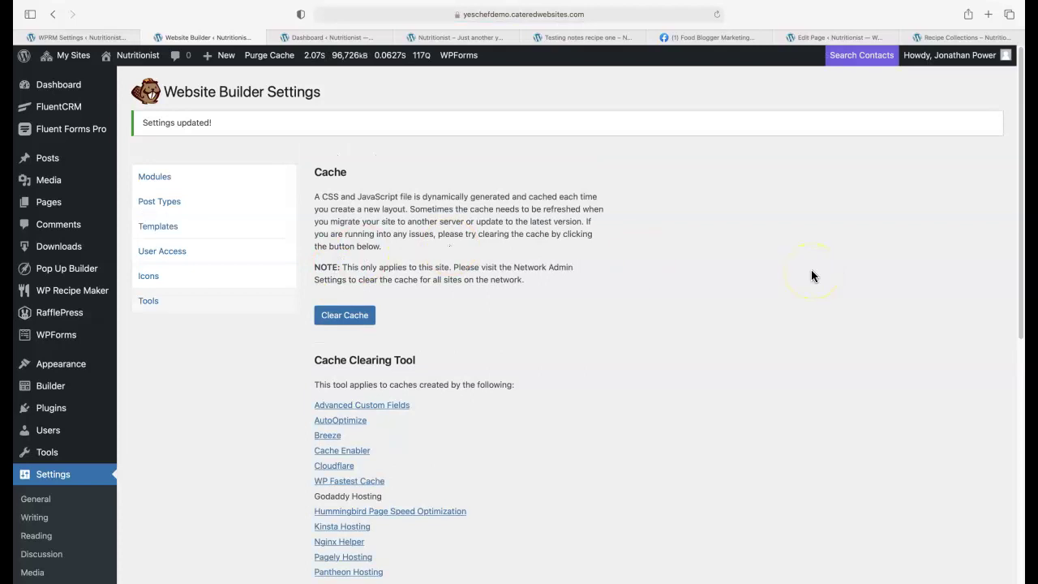
pyautogui.click(73, 38)
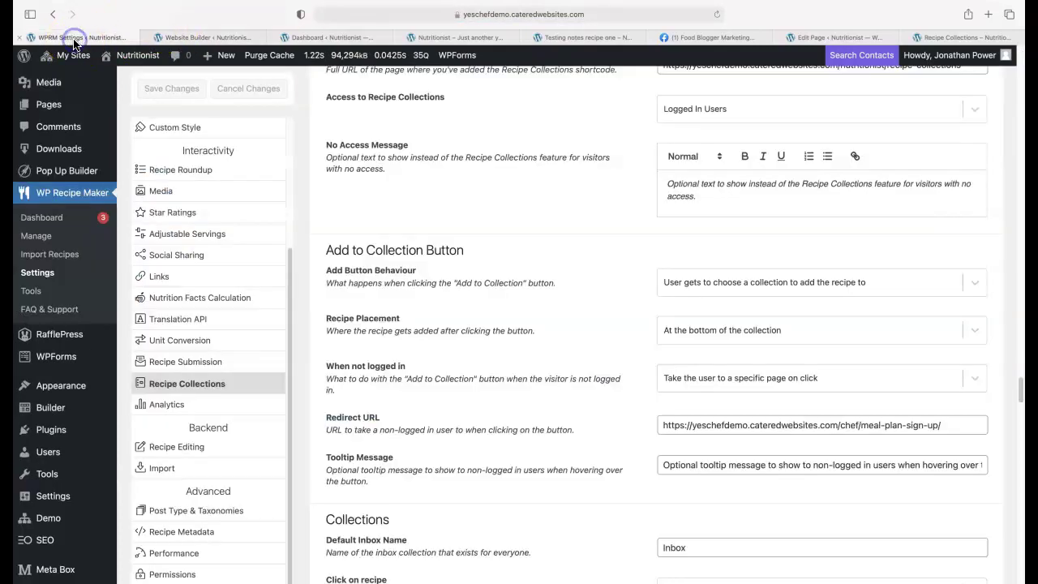
pyautogui.click(661, 425)
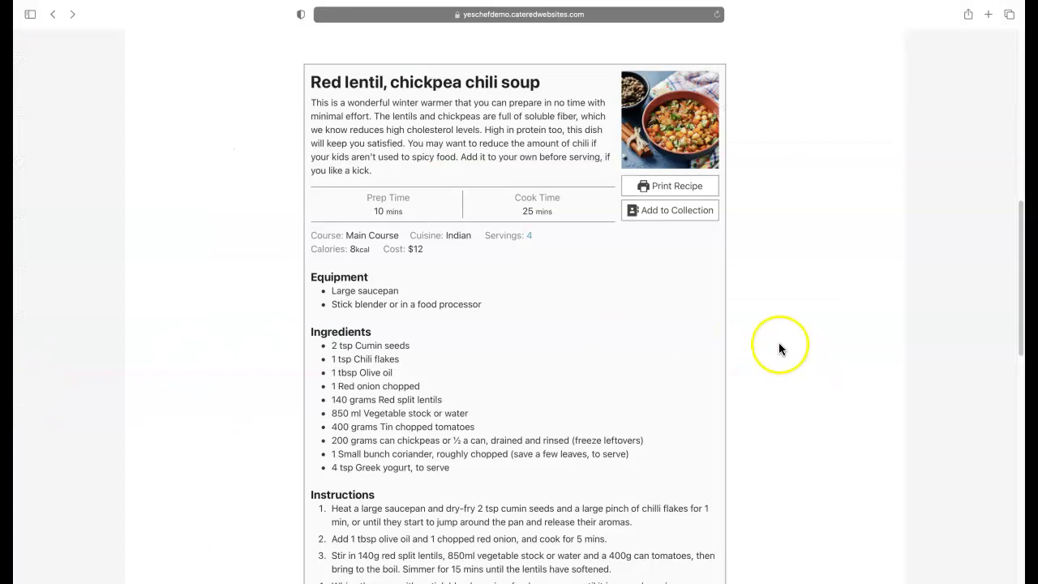
# - Look over the red lentil, chickpea chili soup recipe page in the logged-out browser window and reload it
pyautogui.scroll(-6, 778, 349)
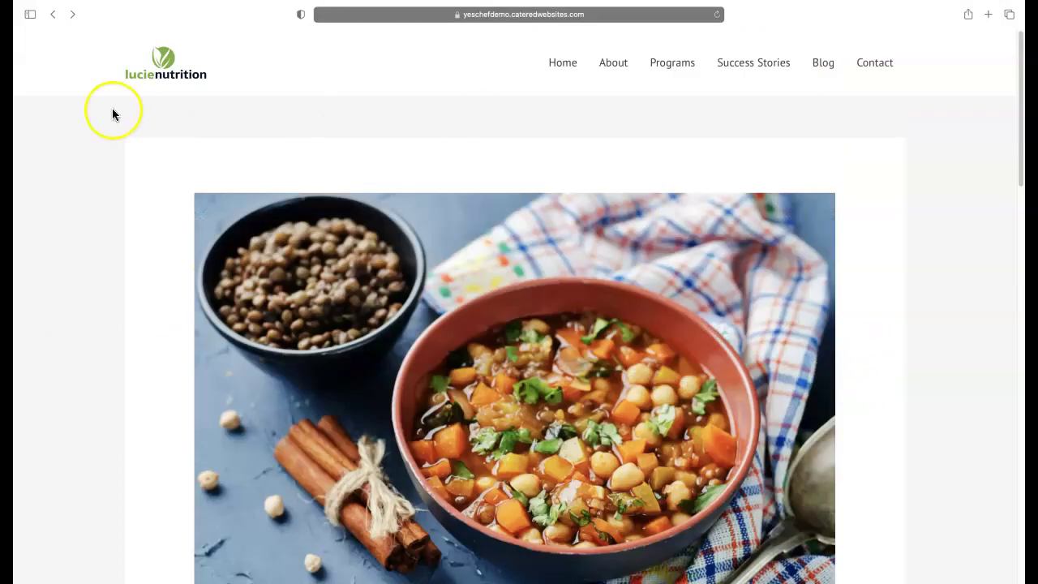
pyautogui.scroll(-6, 883, 260)
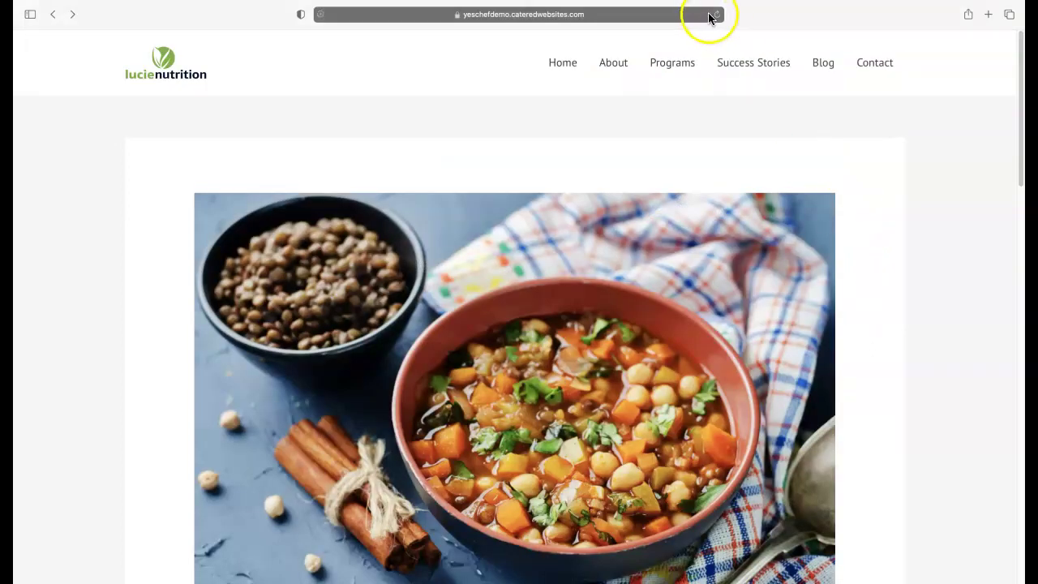
pyautogui.click(717, 15)
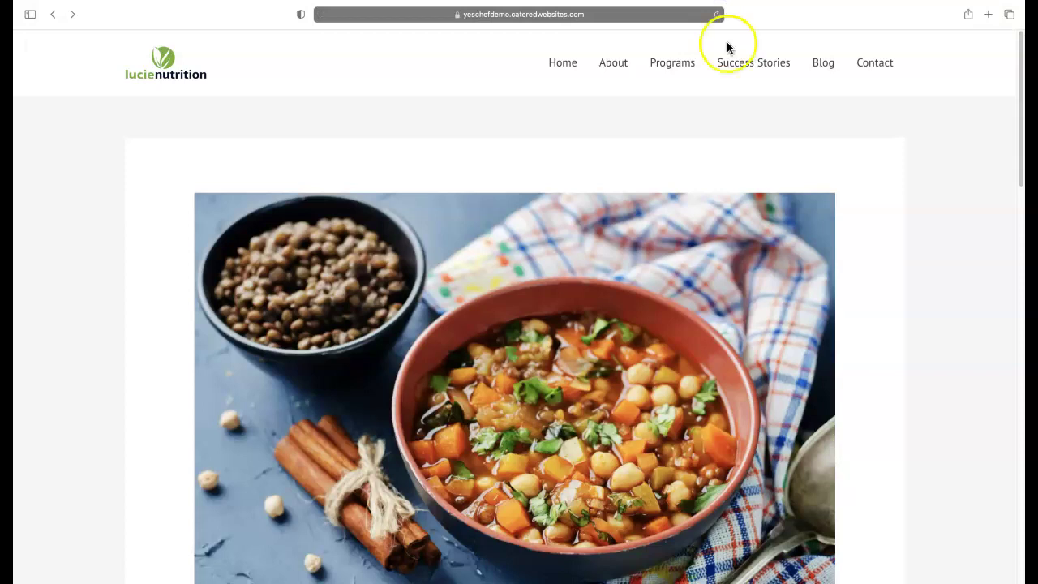
# - Open the "Testing notes recipe one" post from the nutrition site's Blog page
pyautogui.click(162, 65)
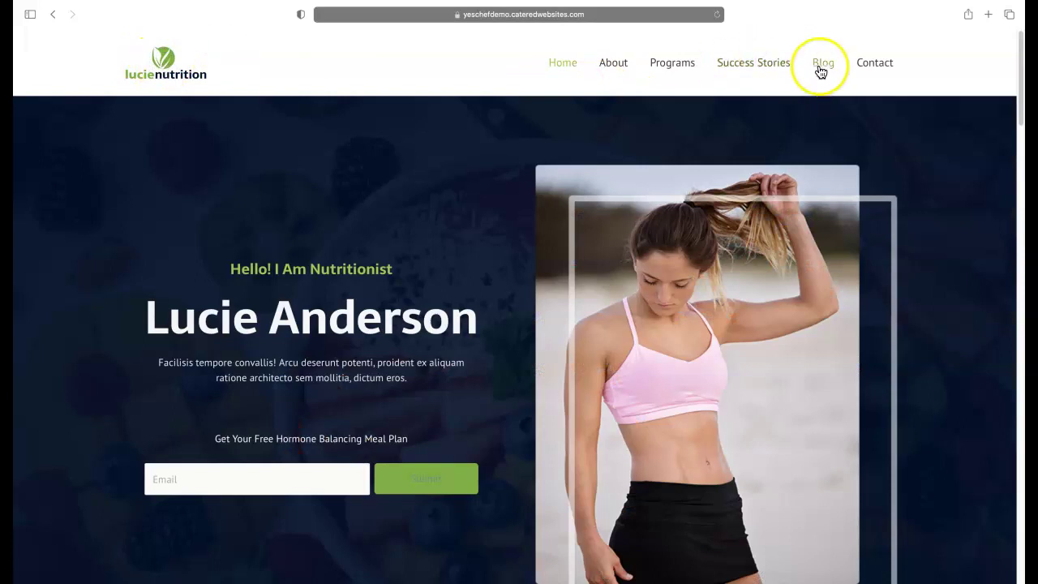
pyautogui.click(823, 68)
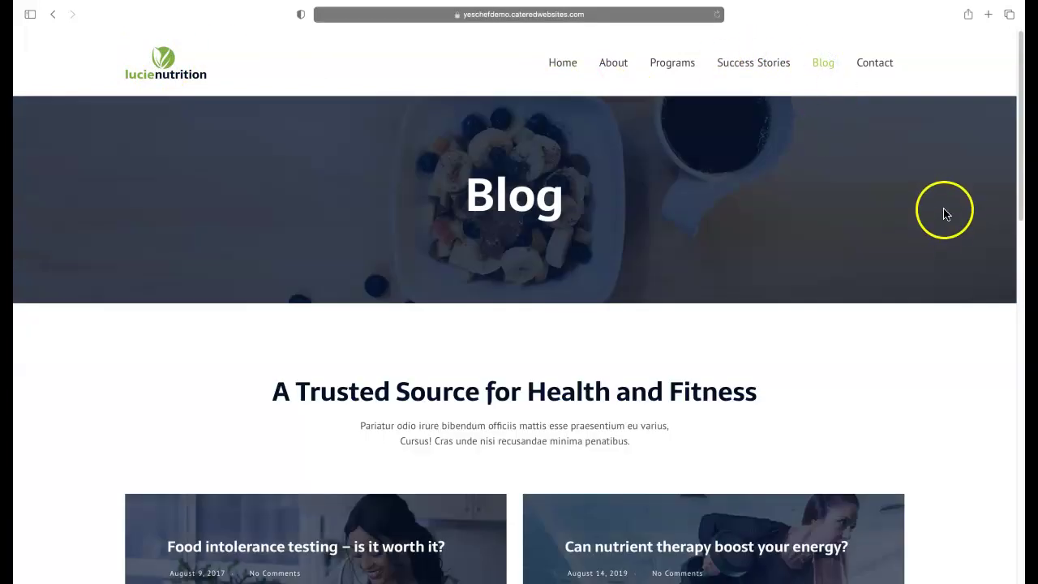
pyautogui.scroll(-5, 954, 249)
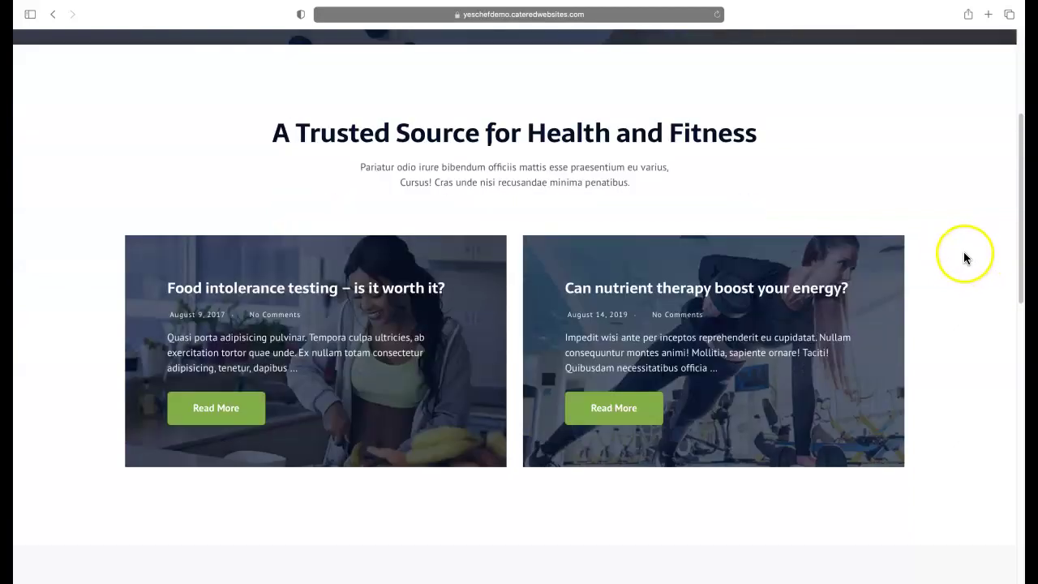
pyautogui.scroll(-9, 966, 259)
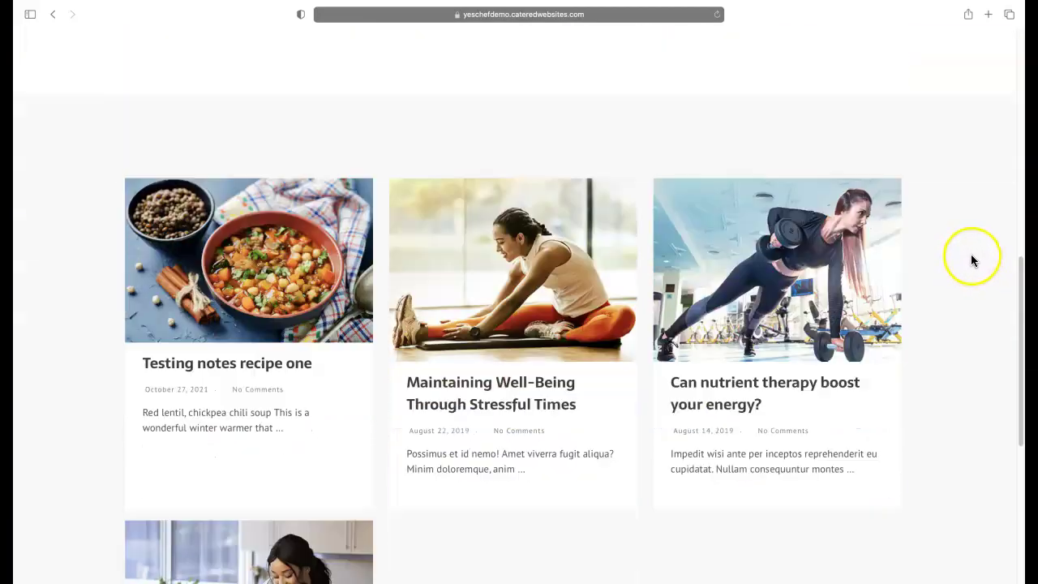
pyautogui.scroll(-1, 972, 258)
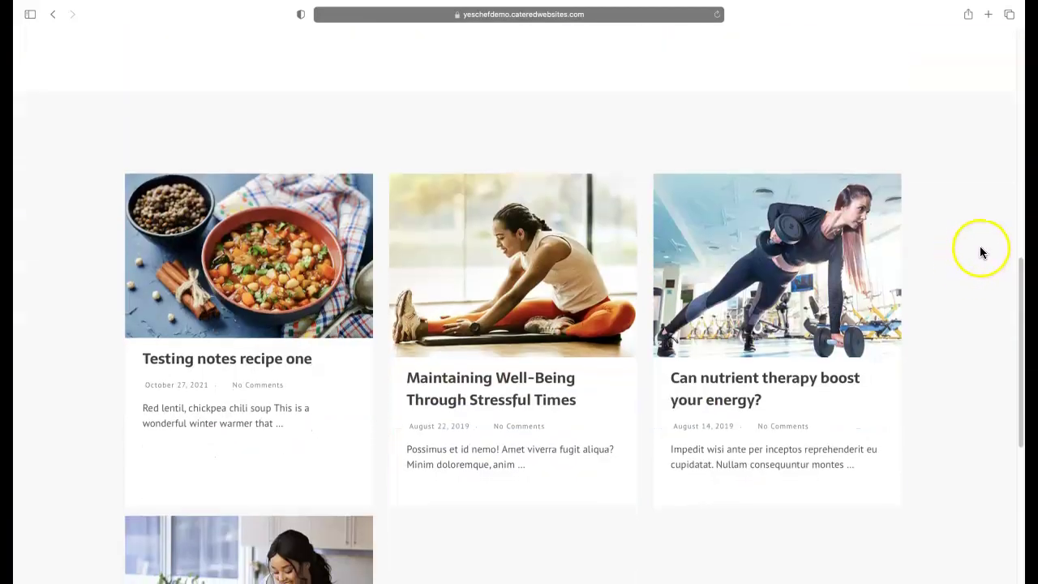
pyautogui.click(323, 289)
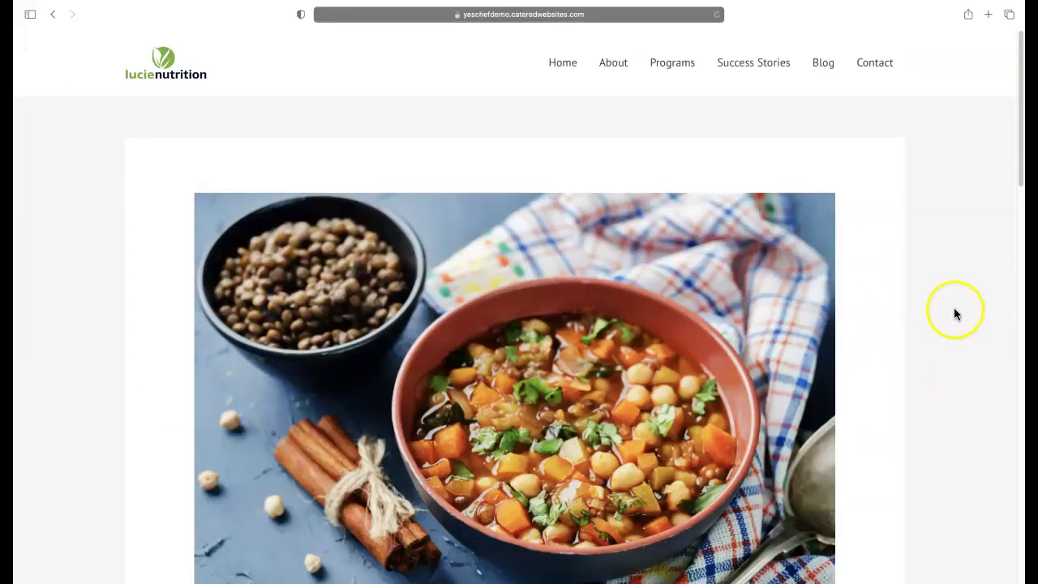
# - Test the Add to Collection tooltip and redirect on the red lentil, chickpea chili soup recipe as a logged-out visitor
pyautogui.scroll(-1, 965, 322)
pyautogui.scroll(-5, 958, 322)
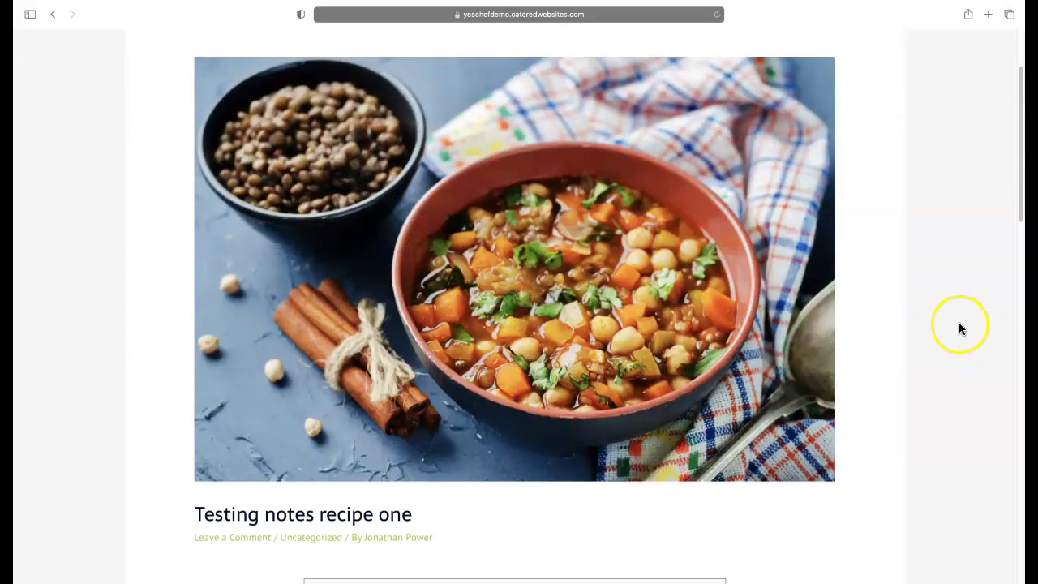
pyautogui.scroll(-3, 937, 321)
pyautogui.scroll(-2, 938, 327)
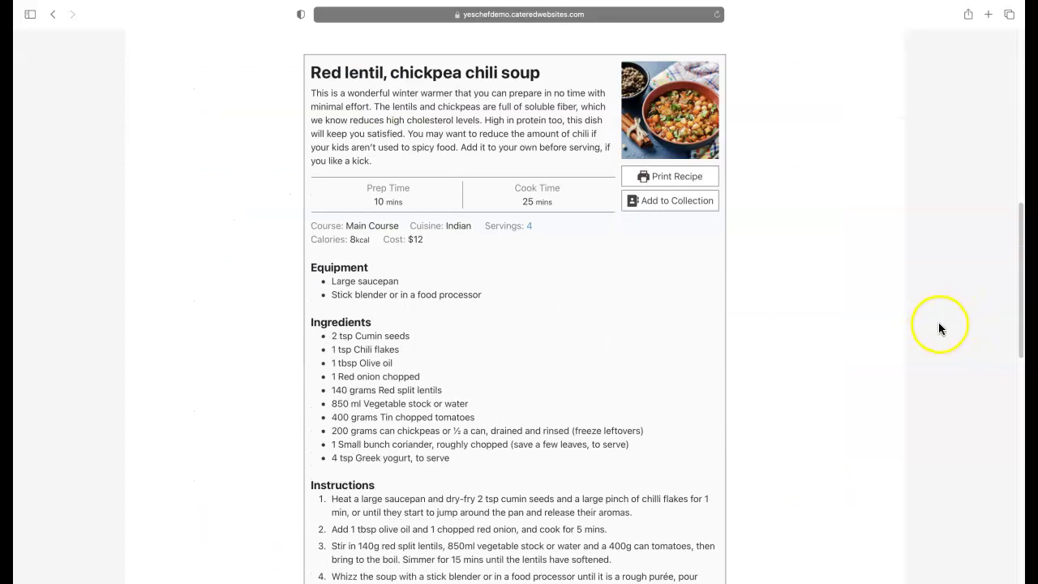
pyautogui.moveTo(659, 209)
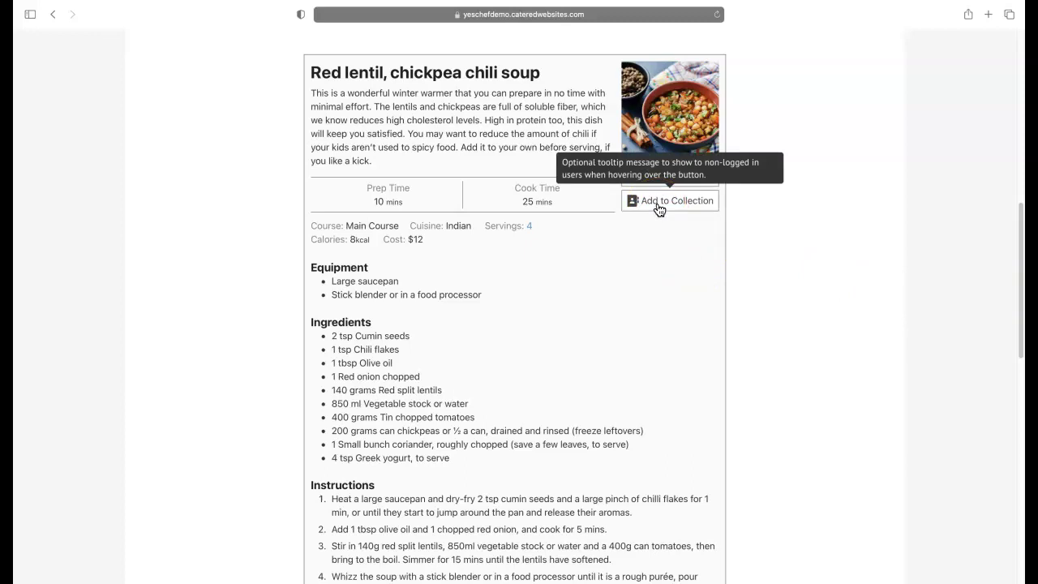
pyautogui.click(659, 209)
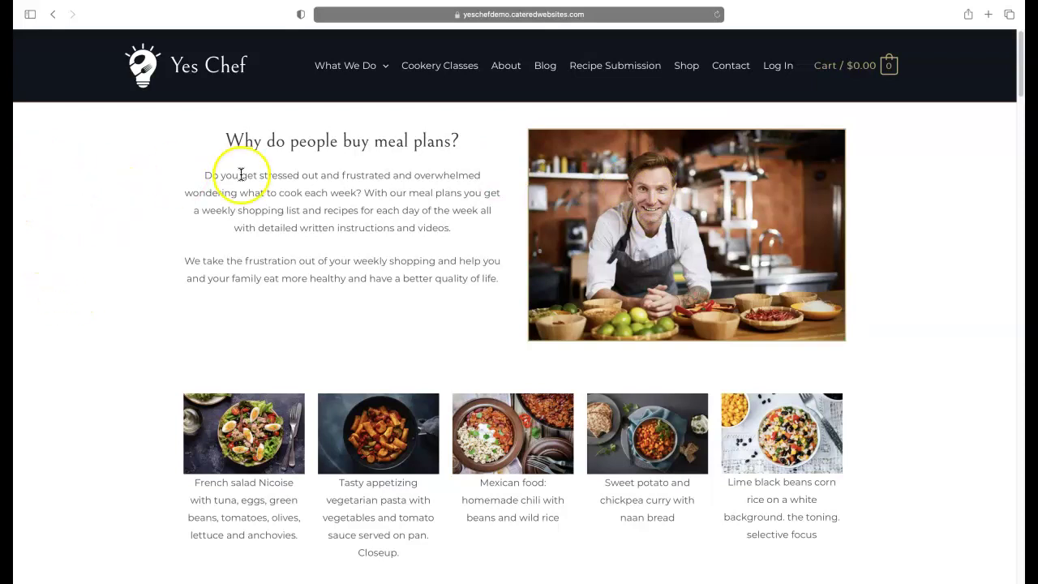
# - Review the Yes Chef meal plan sign-up page, from the reasons for buying meal plans to the weekly meal plan access section
pyautogui.click(241, 136)
pyautogui.moveTo(241, 136); pyautogui.dragTo(417, 135)
pyautogui.click(105, 267)
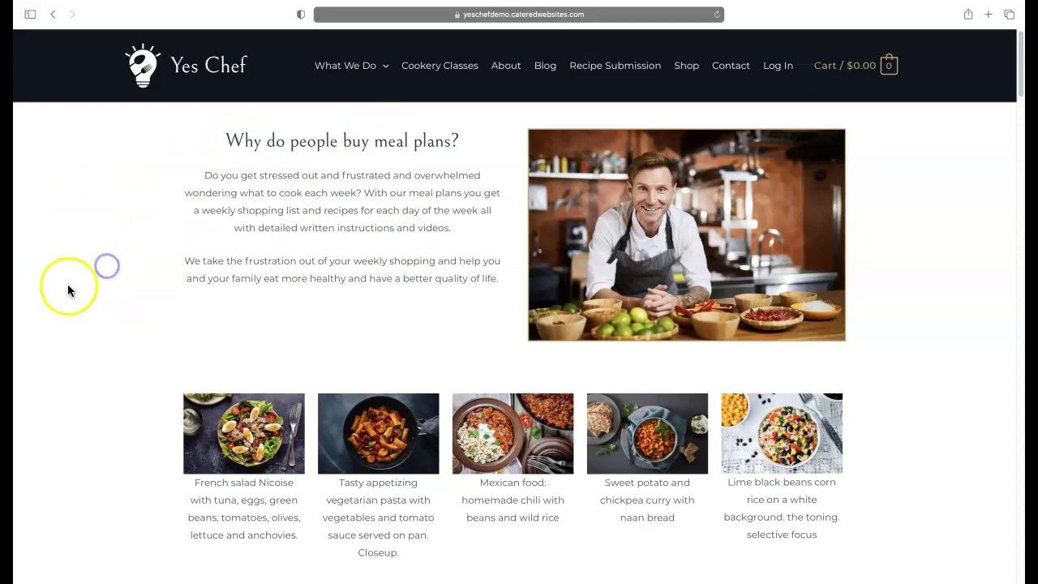
pyautogui.scroll(-10, 114, 322)
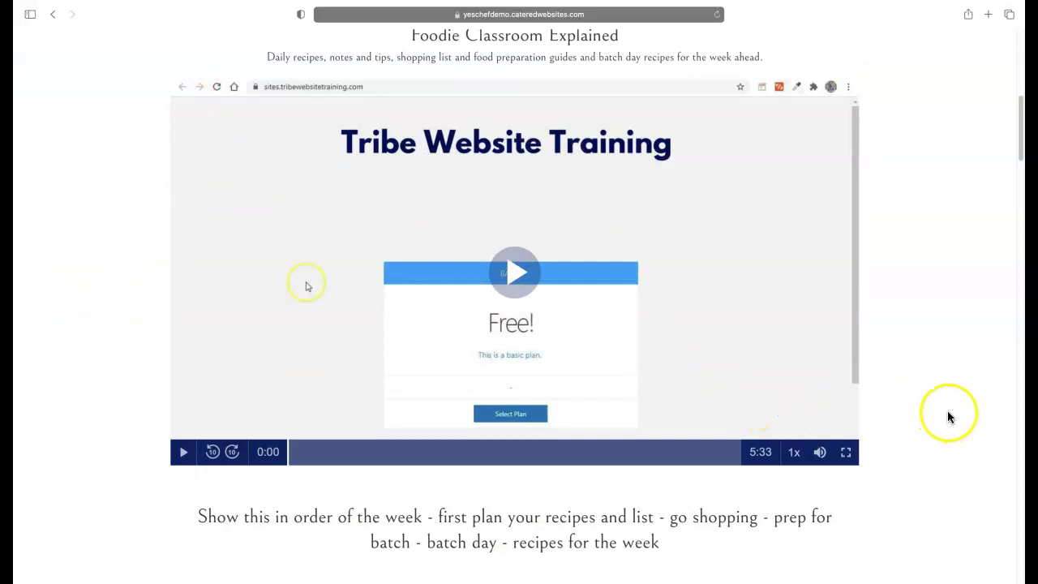
pyautogui.scroll(-8, 930, 408)
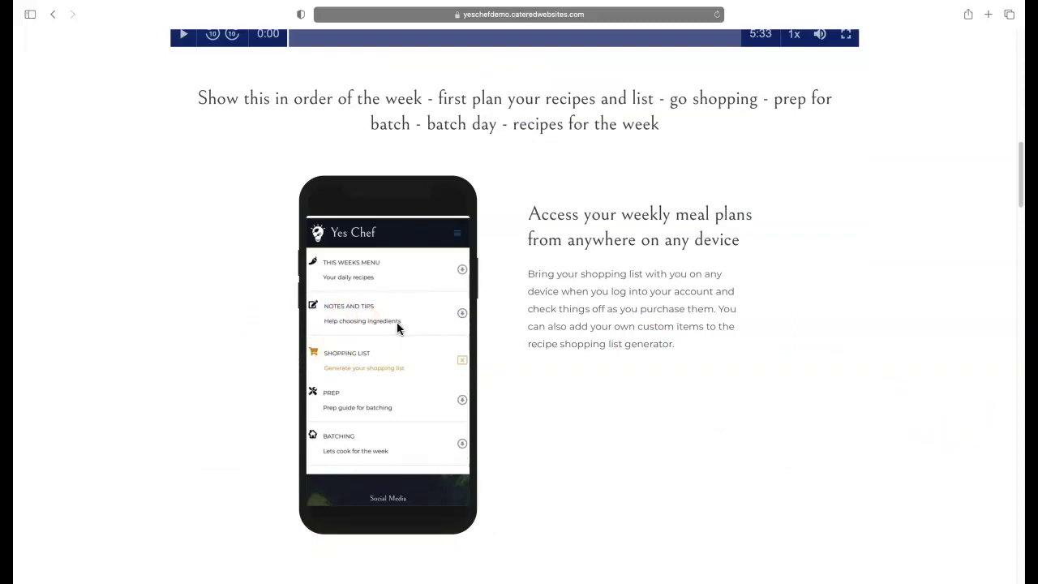
pyautogui.scroll(-1, 907, 339)
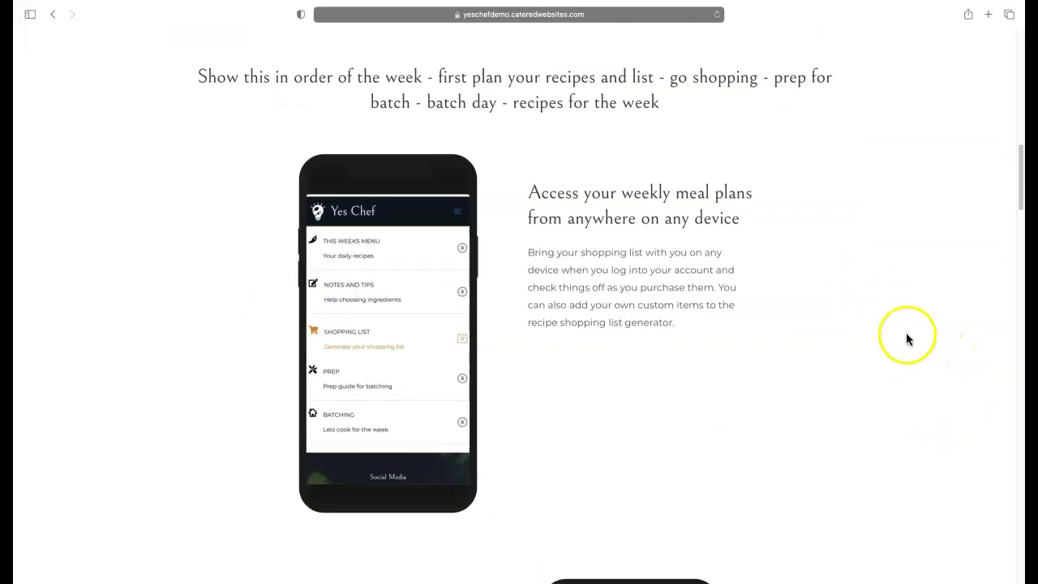
# - Review the rest of the meal plan sign-up page, from the shopping list generator and recipe card features to the Common Questions section
pyautogui.scroll(-8, 907, 339)
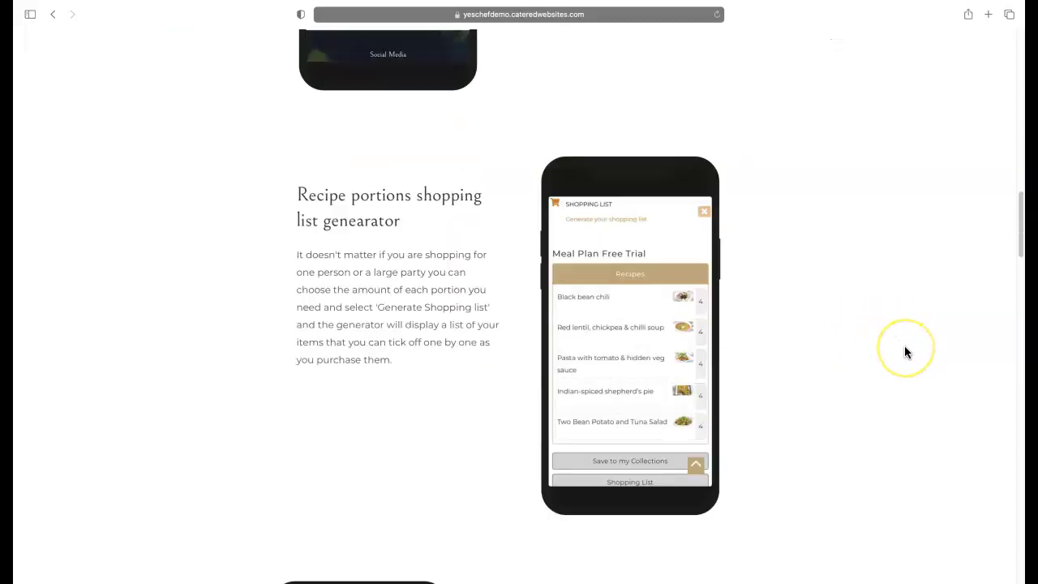
pyautogui.scroll(-2, 905, 347)
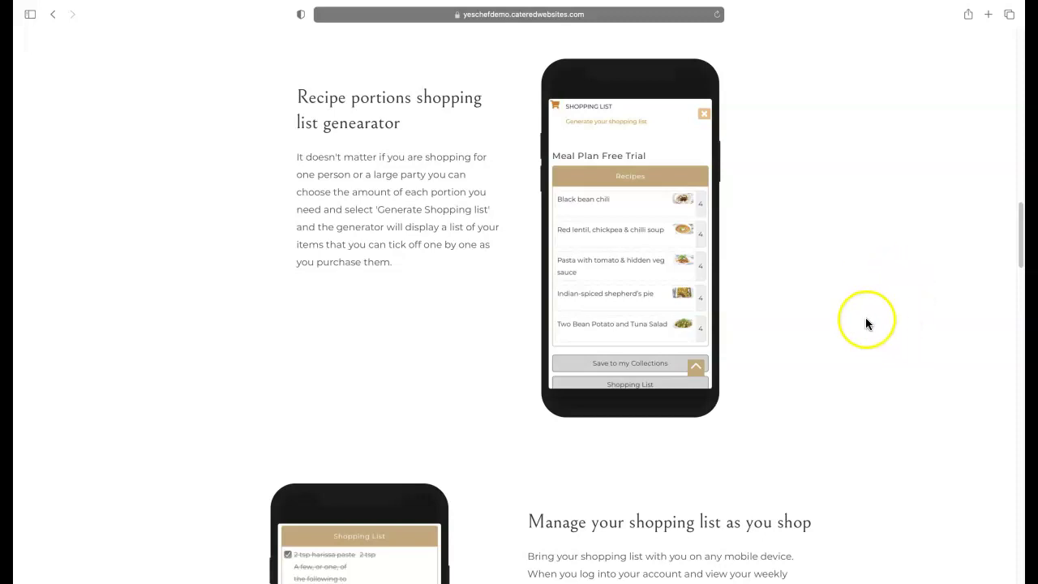
pyautogui.scroll(-5, 898, 343)
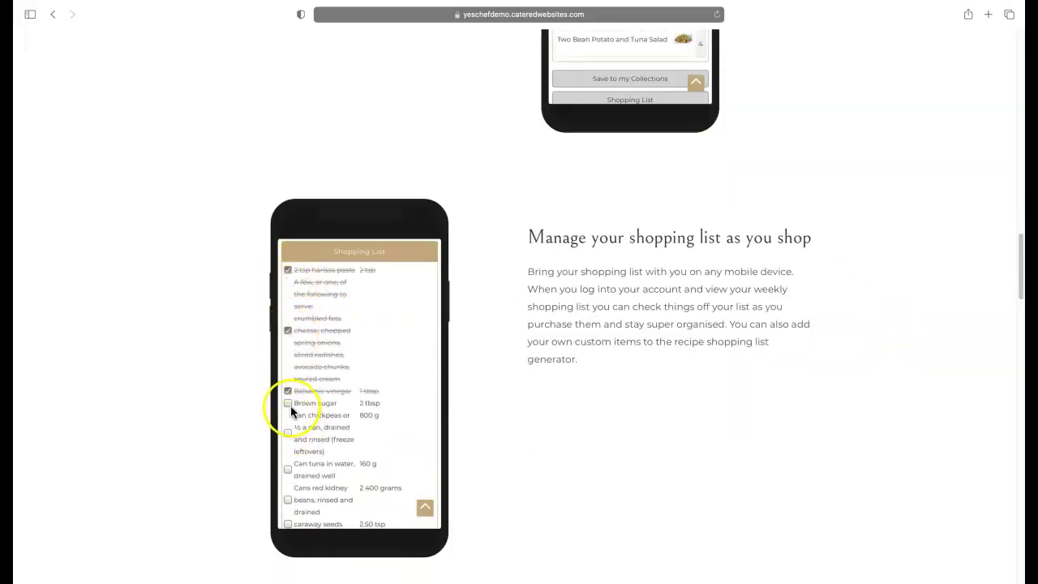
pyautogui.scroll(-6, 904, 418)
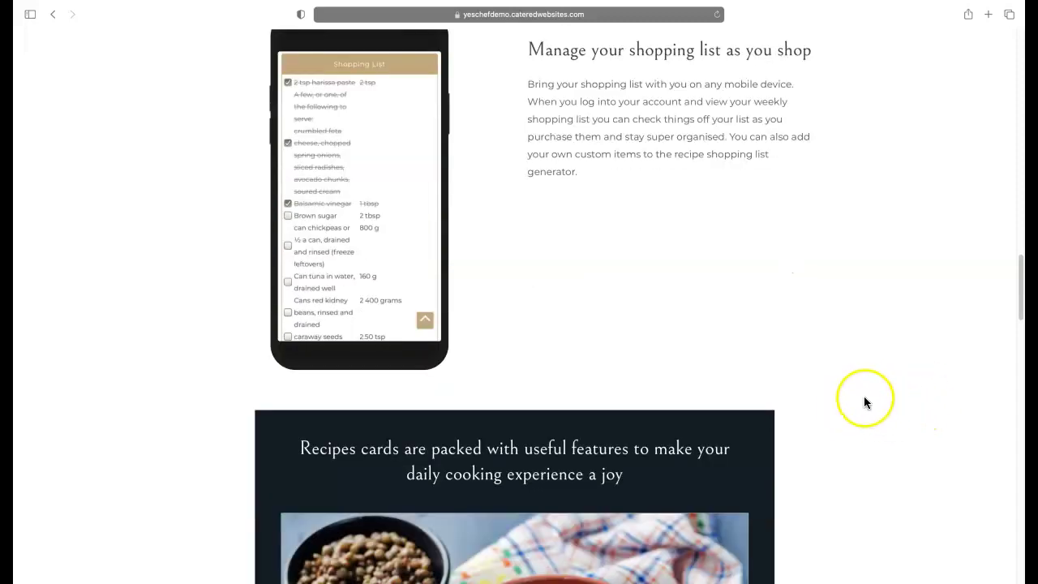
pyautogui.scroll(-3, 880, 420)
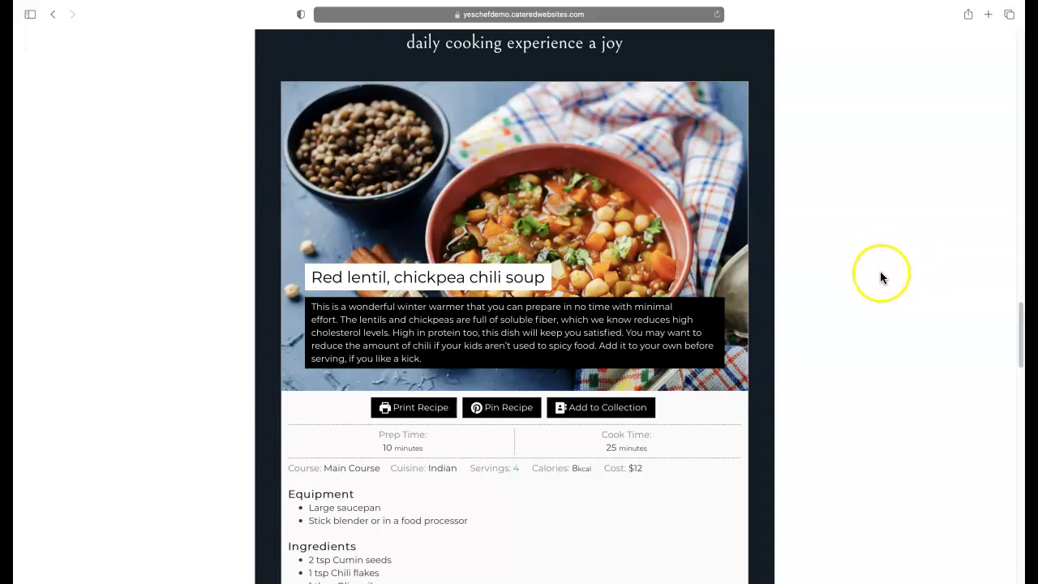
pyautogui.scroll(-3, 878, 271)
pyautogui.scroll(-12, 882, 282)
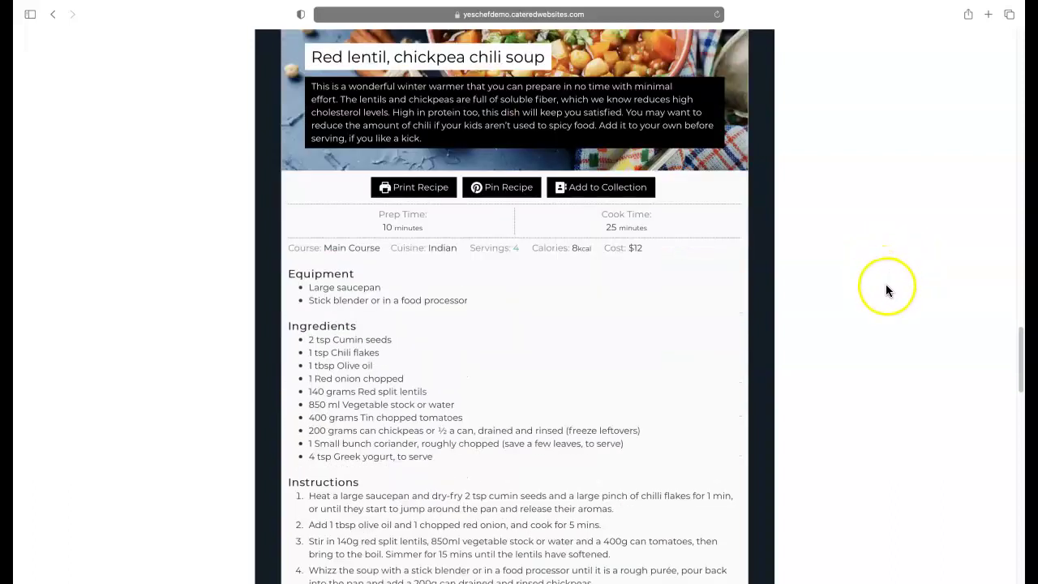
pyautogui.scroll(-7, 885, 285)
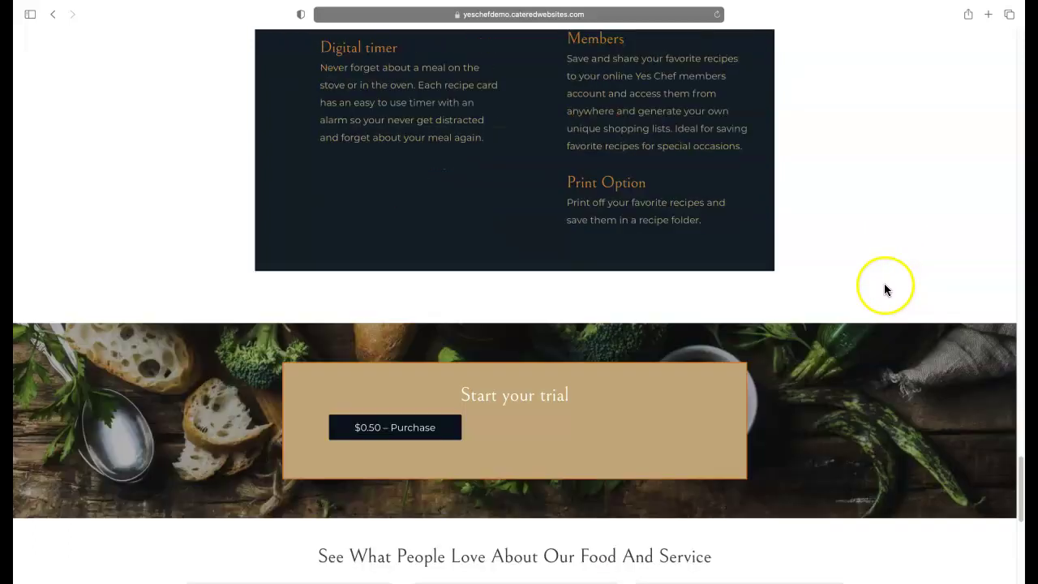
pyautogui.scroll(-5, 880, 280)
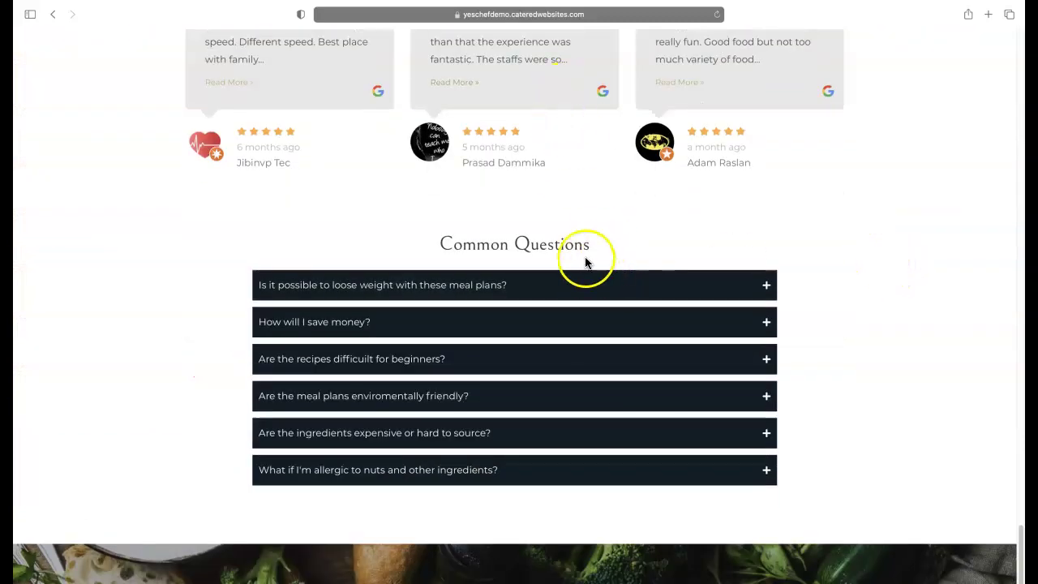
# - Check the common question about losing weight with the meal plans, and return to the start of the sign-up page
pyautogui.click(407, 295)
pyautogui.click(407, 297)
pyautogui.scroll(-2, 956, 333)
pyautogui.scroll(20, 960, 337)
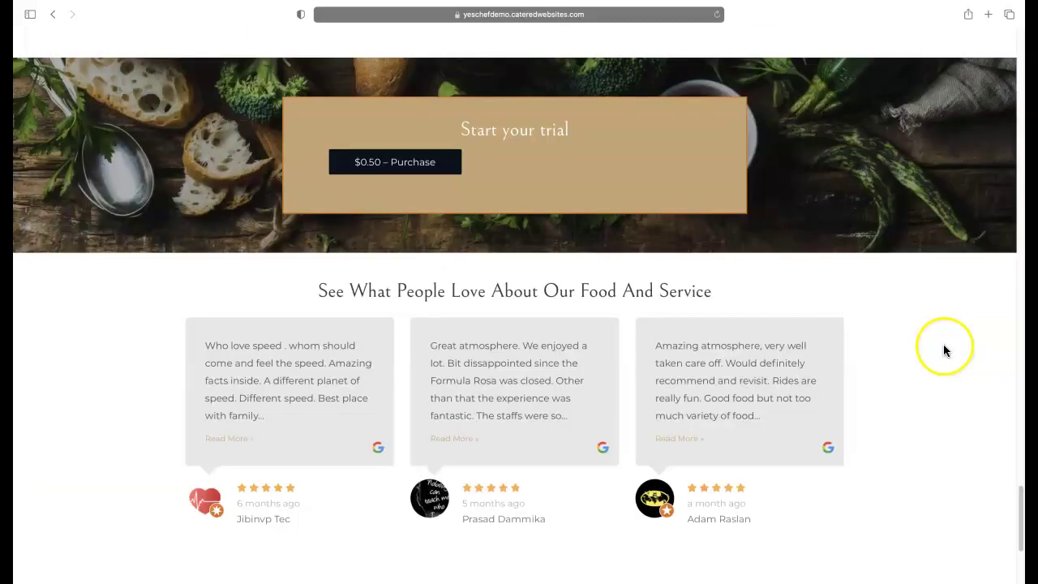
pyautogui.scroll(8, 910, 378)
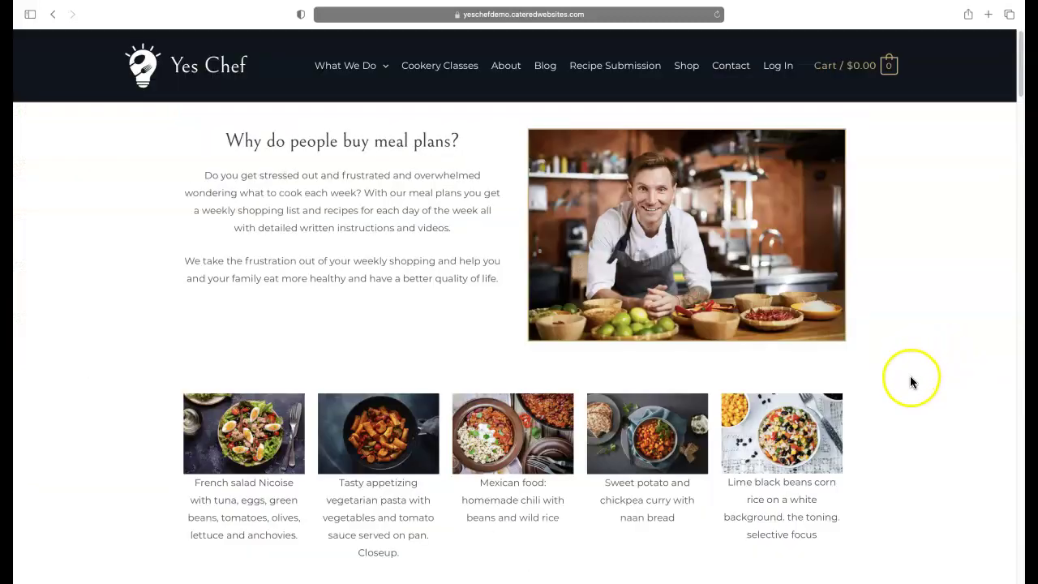
# - Return to the WP Recipe Maker settings and review the Add to Collection Button section, including the choices for When not logged in
pyautogui.click(886, 194)
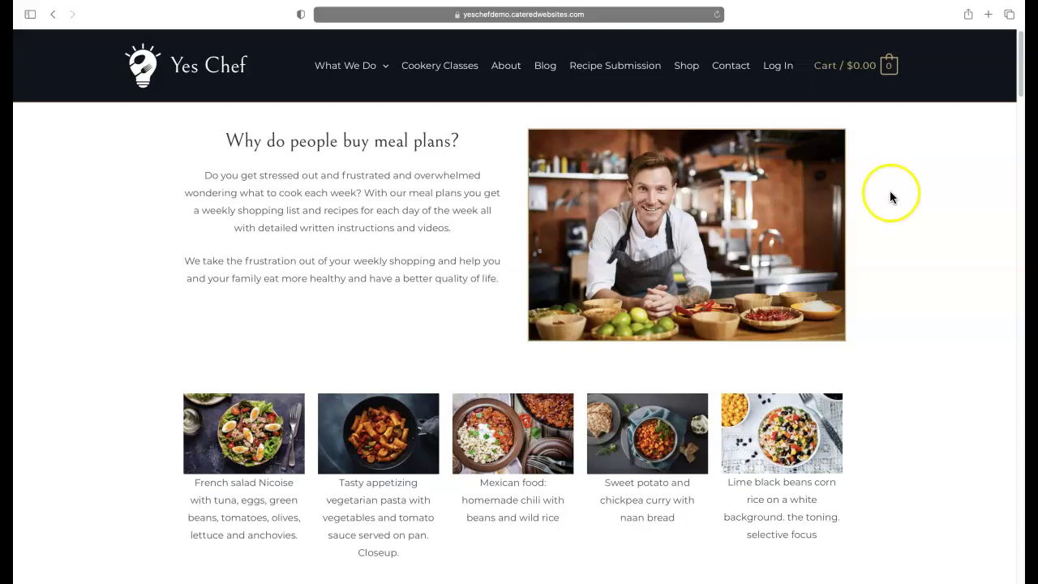
pyautogui.click(402, 175)
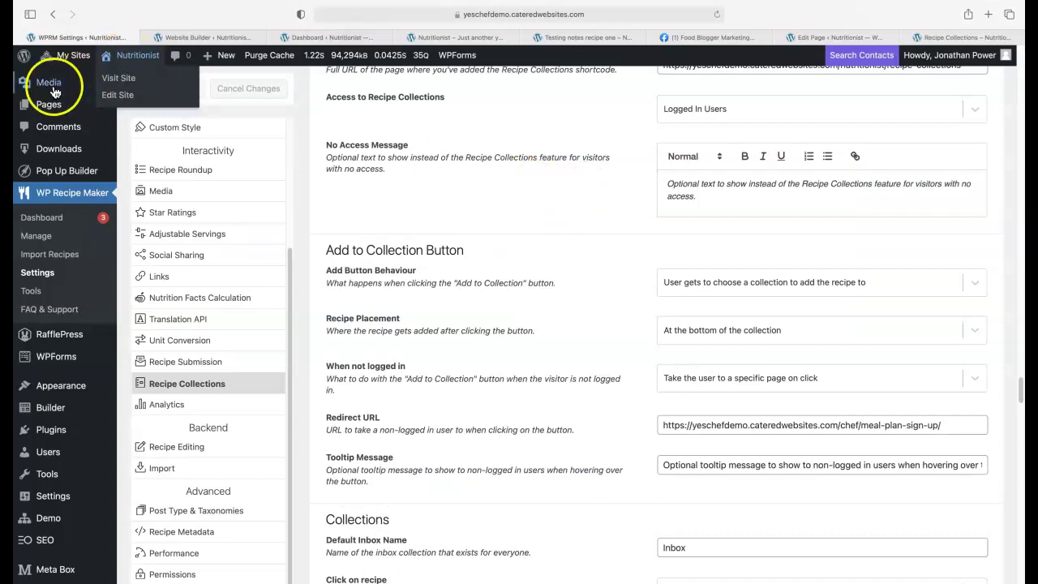
pyautogui.moveTo(71, 68)
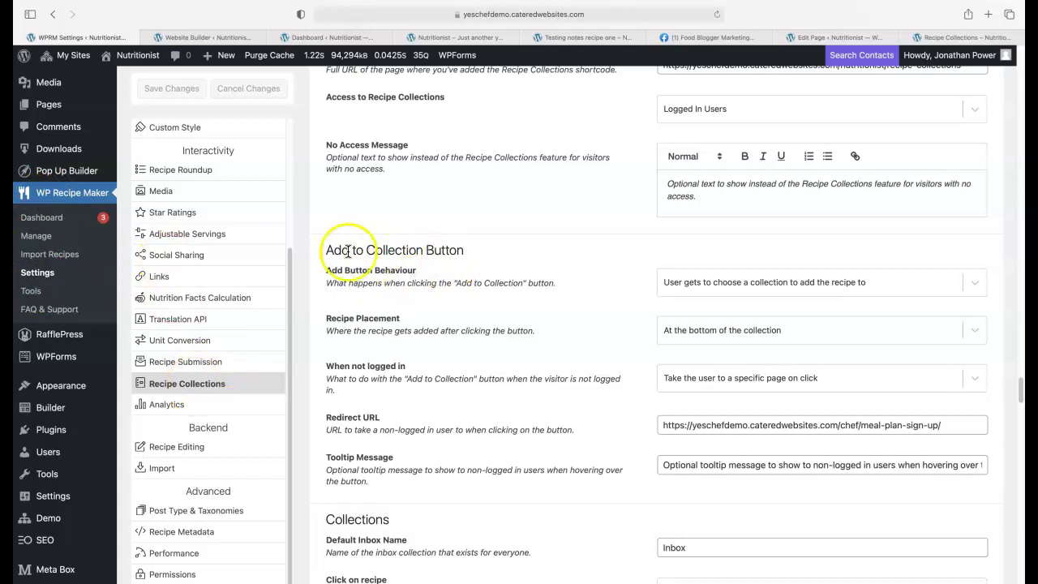
pyautogui.moveTo(326, 250); pyautogui.dragTo(457, 259)
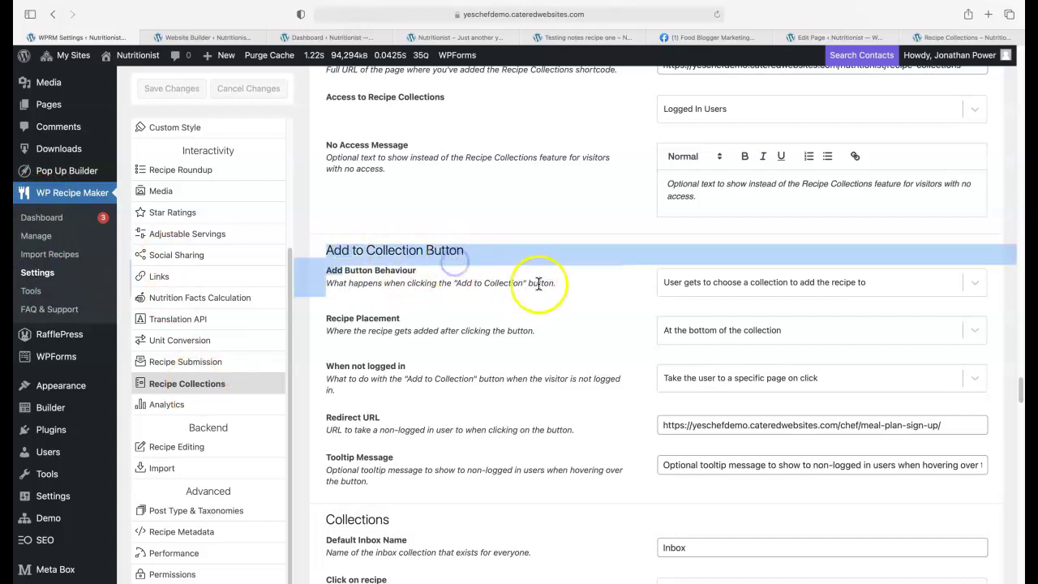
pyautogui.click(568, 294)
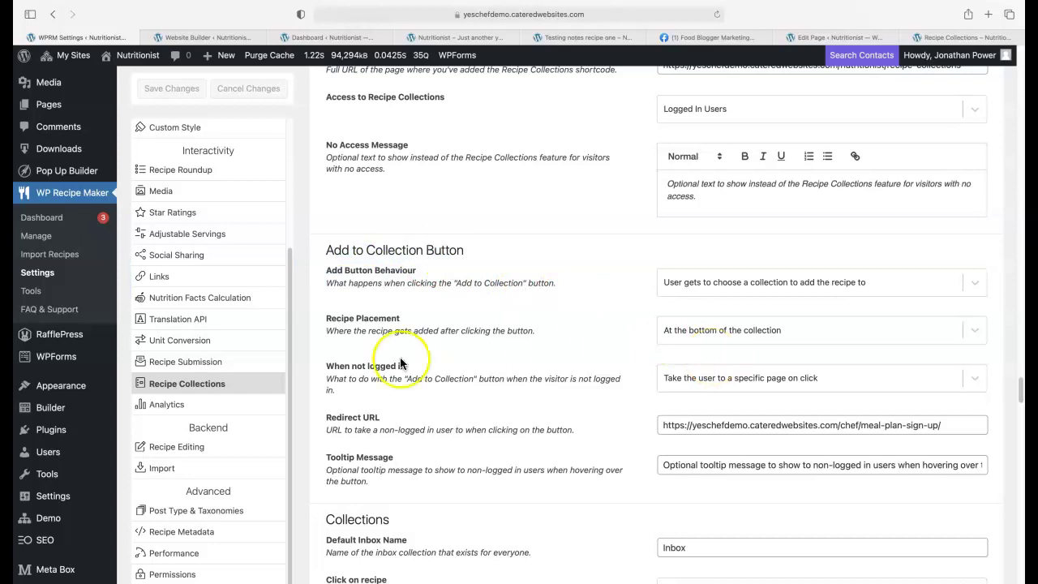
pyautogui.click(715, 386)
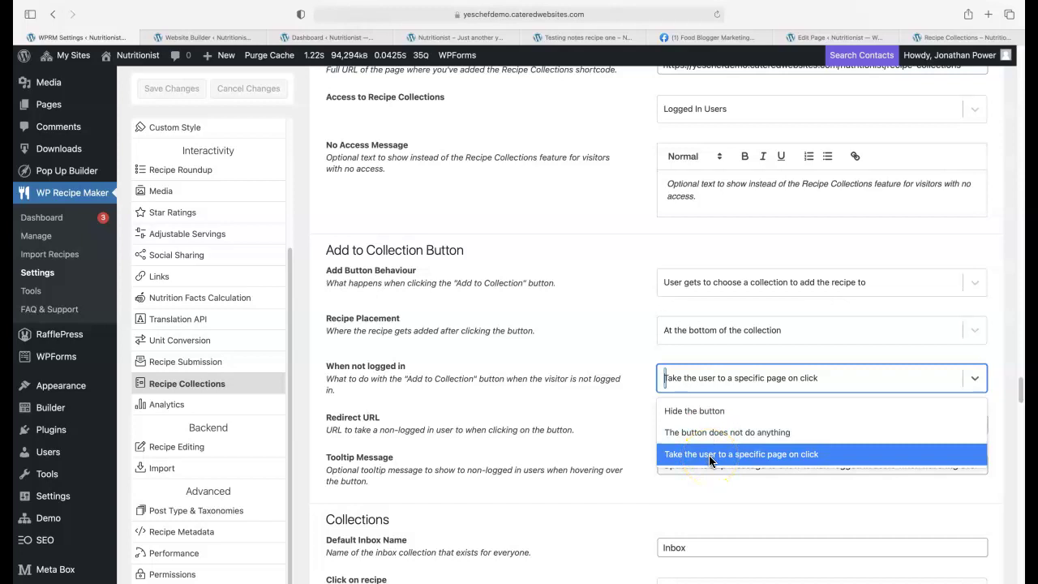
pyautogui.click(585, 402)
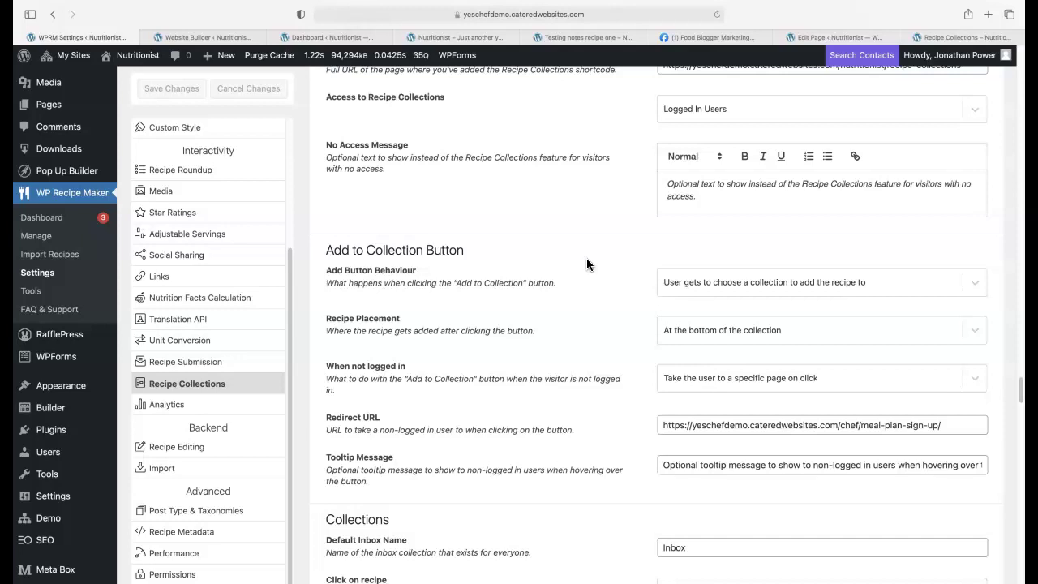
# - Switch to the Food Blogger Marketing Boil Over group page on Facebook
pyautogui.click(713, 38)
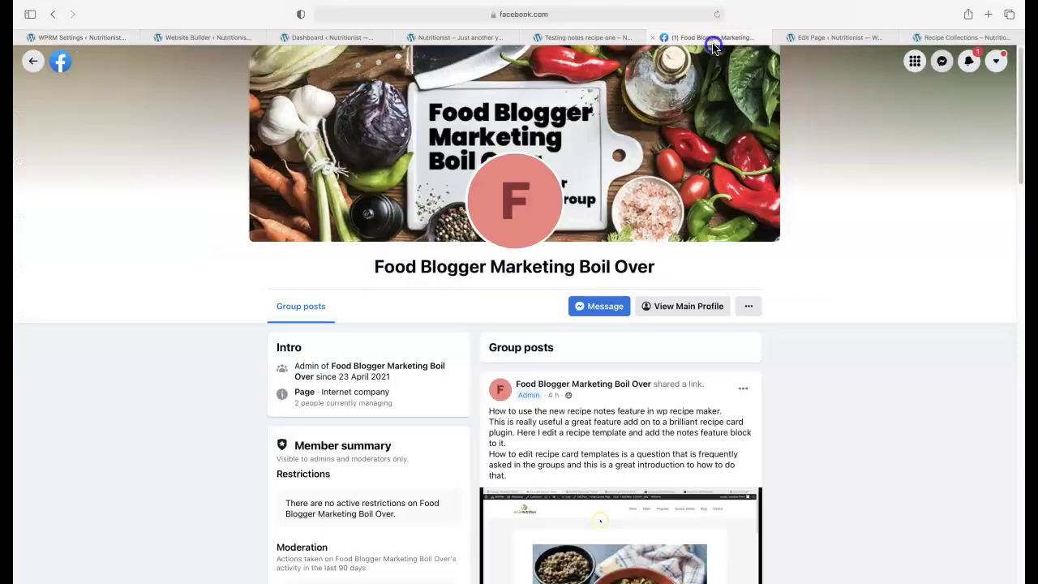